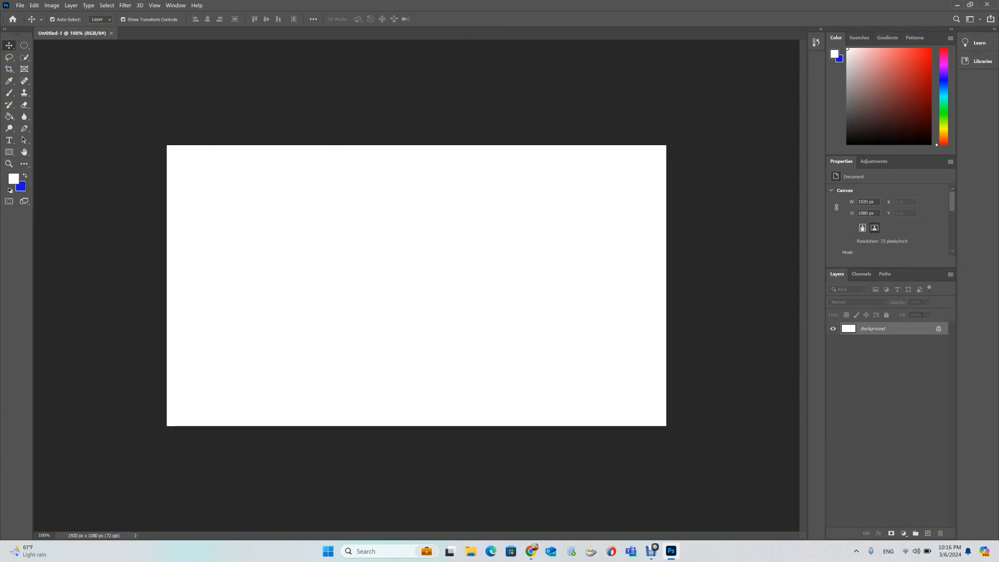
- Activate the Elliptical Marquee tool and add a new empty layer above the background
{"action": "right_click", "coordinate": [8, 45]}
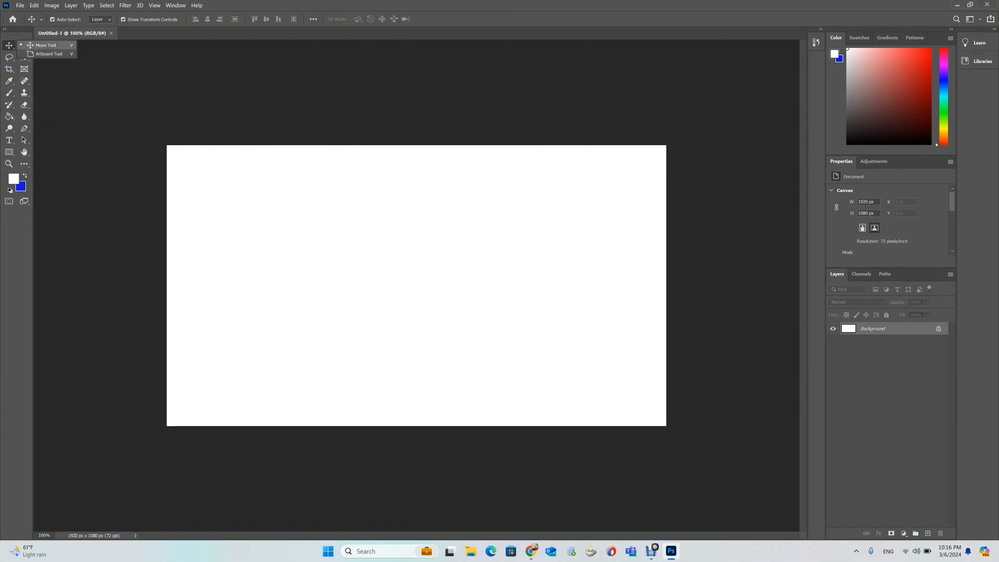
{"action": "left_click", "coordinate": [9, 45]}
{"action": "right_click", "coordinate": [24, 45]}
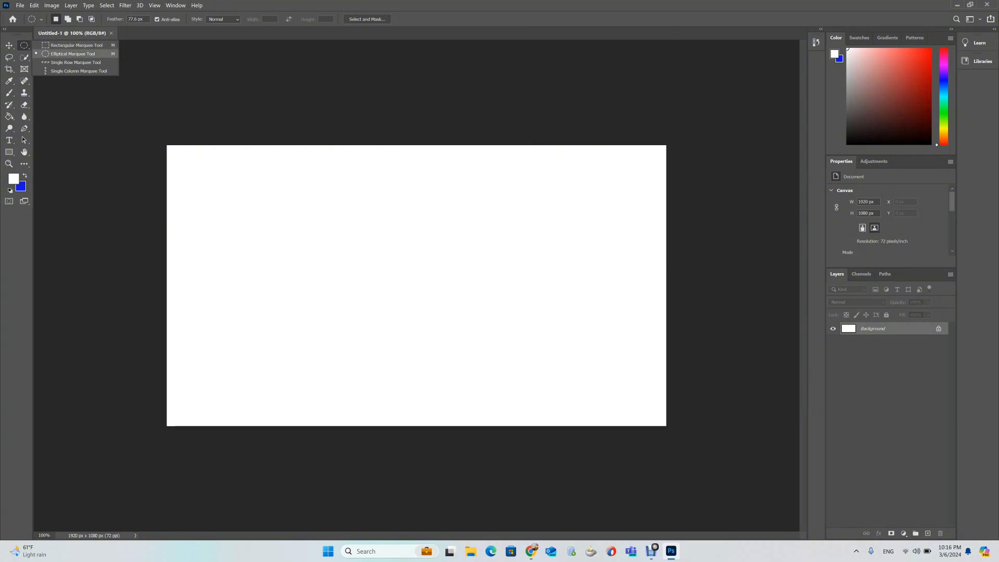
{"action": "left_click", "coordinate": [77, 46]}
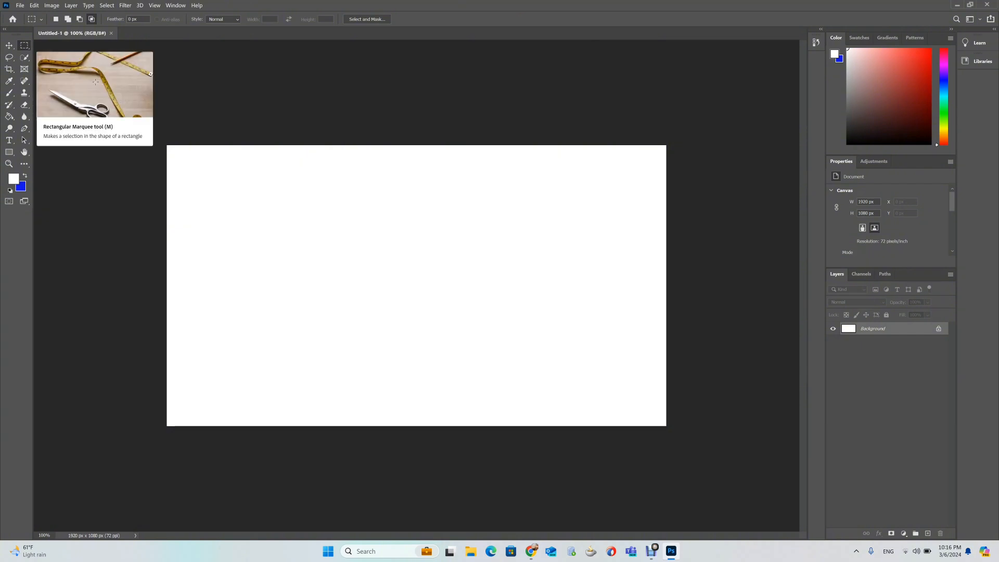
{"action": "right_click", "coordinate": [24, 45]}
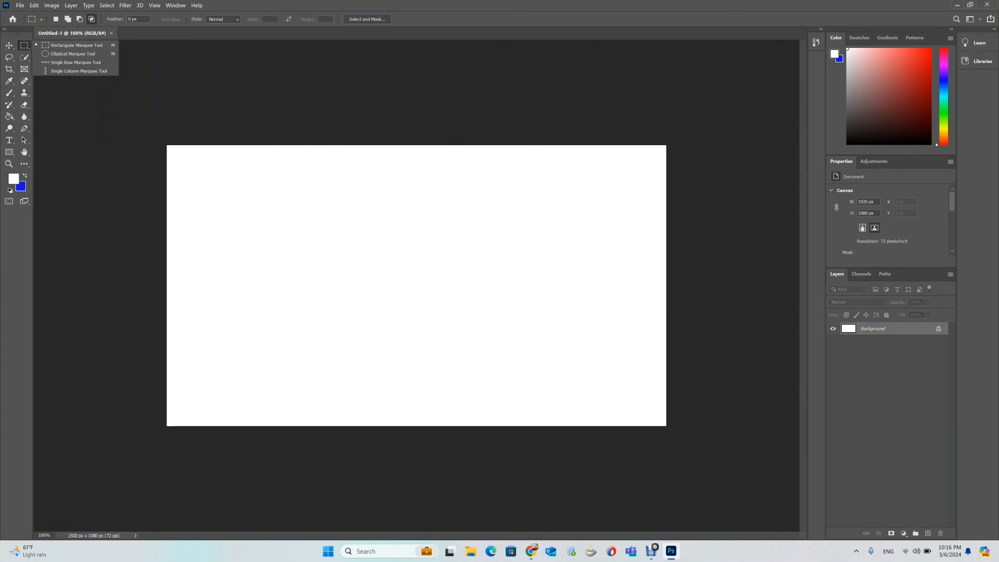
{"action": "left_click", "coordinate": [73, 53]}
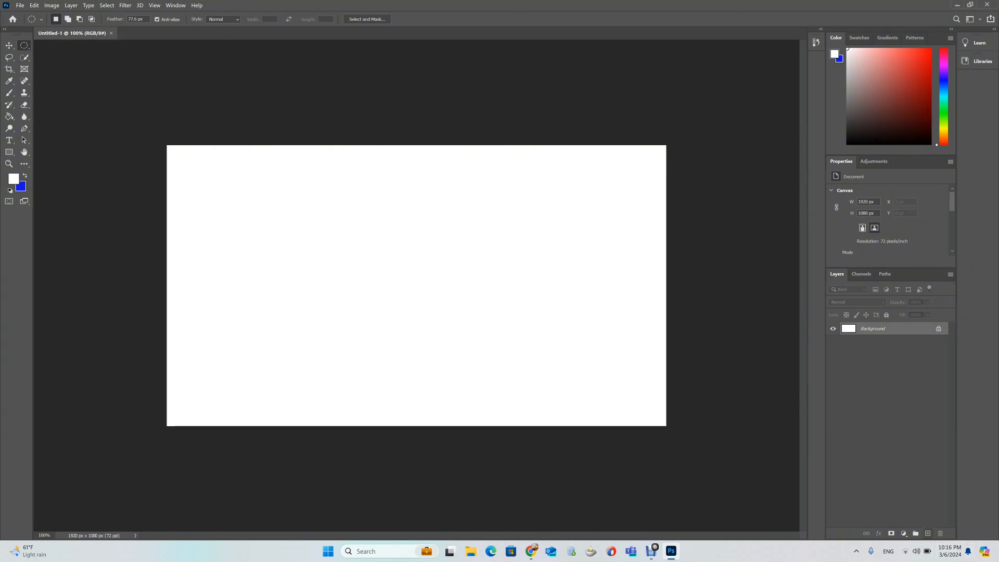
{"action": "left_click", "coordinate": [928, 533]}
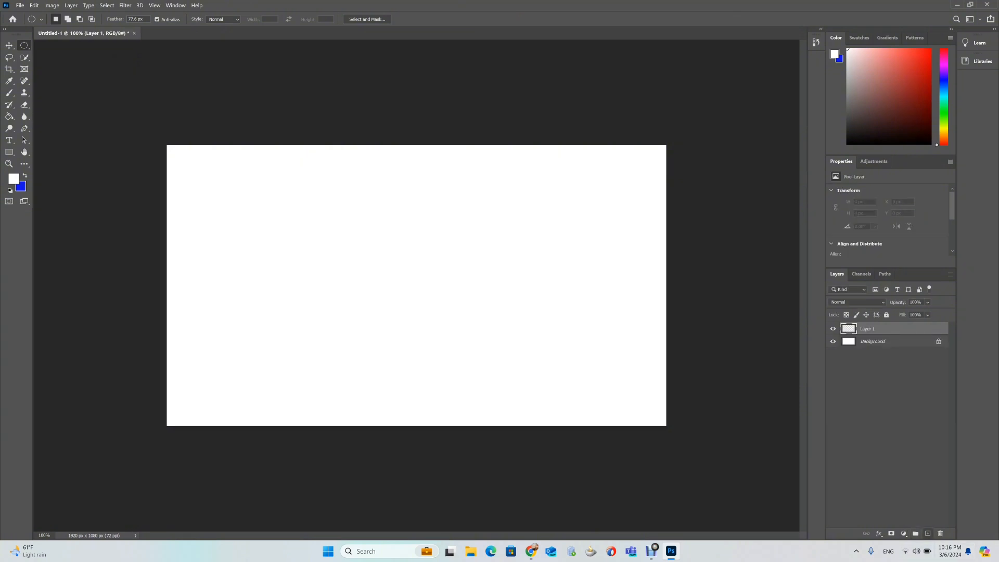
- Draw a feathered circular selection in the left half of the canvas and swap the colors so blue is the foreground
{"action": "left_click_drag", "start_coordinate": [224, 200], "coordinate": [363, 339]}
{"action": "left_click_drag", "start_coordinate": [275, 251], "coordinate": [391, 367]}
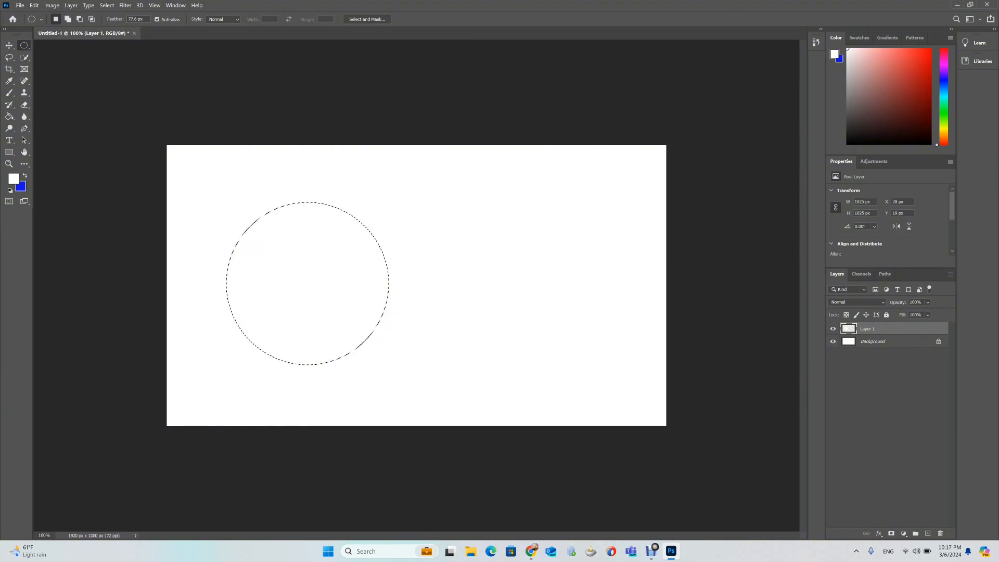
{"action": "key", "text": "x"}
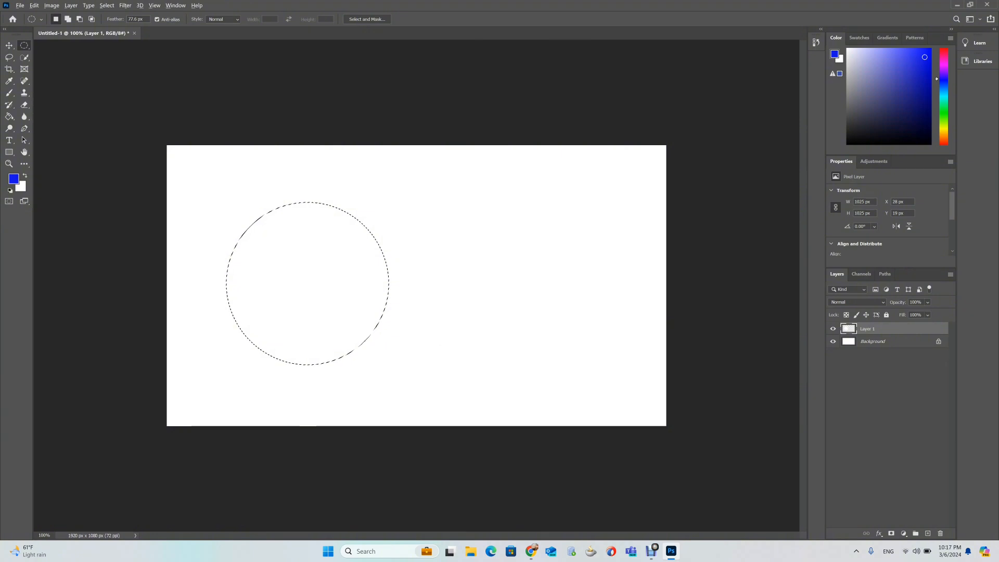
- Try filling the feathered circular selection with blue, undo the fill and deselect
{"action": "key", "text": "alt+BackSpace"}
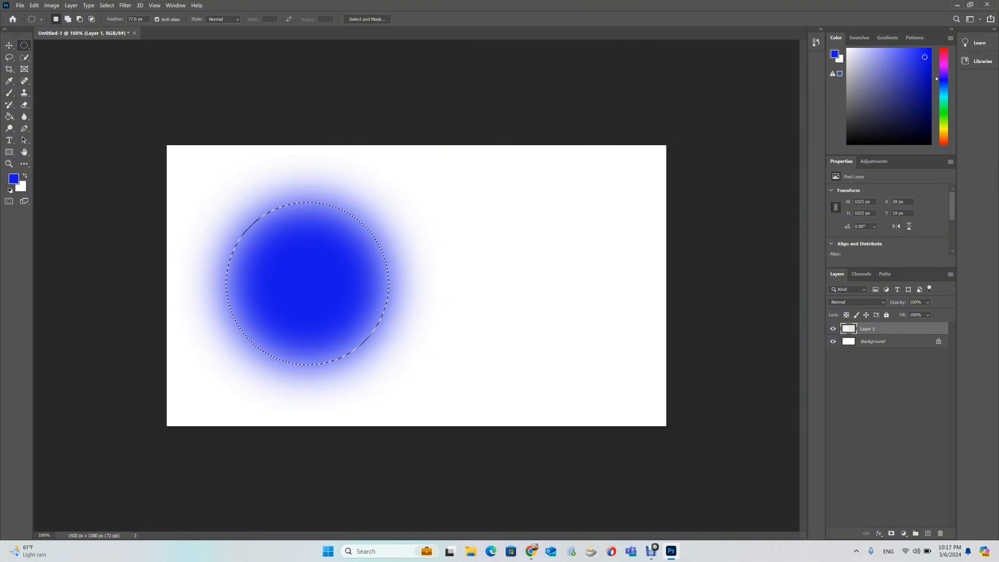
{"action": "key", "text": "ctrl+z"}
{"action": "key", "text": "ctrl+d"}
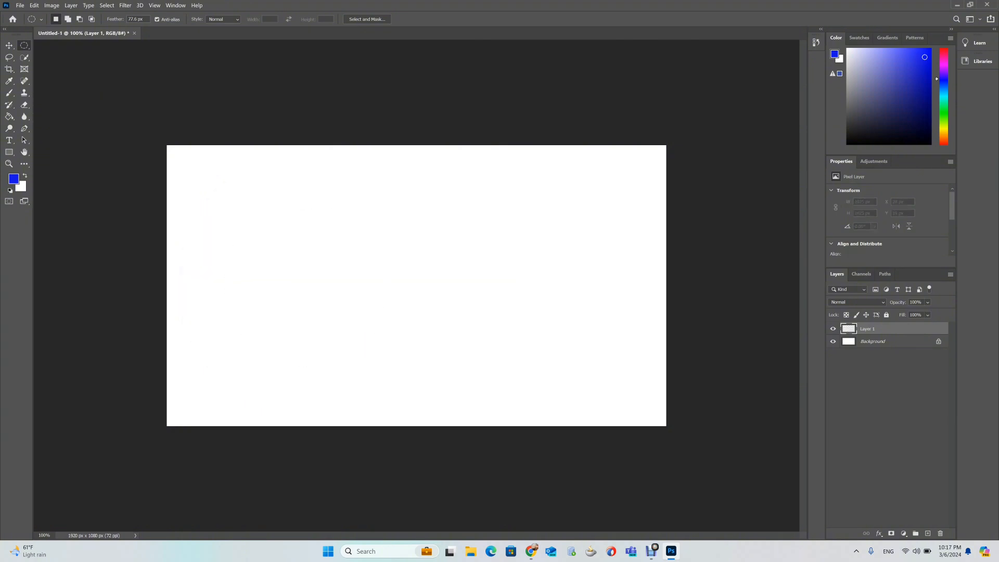
- Set the feather of the Elliptical Marquee tool to 0 px
{"action": "left_click_drag", "start_coordinate": [115, 20], "coordinate": [95, 20]}
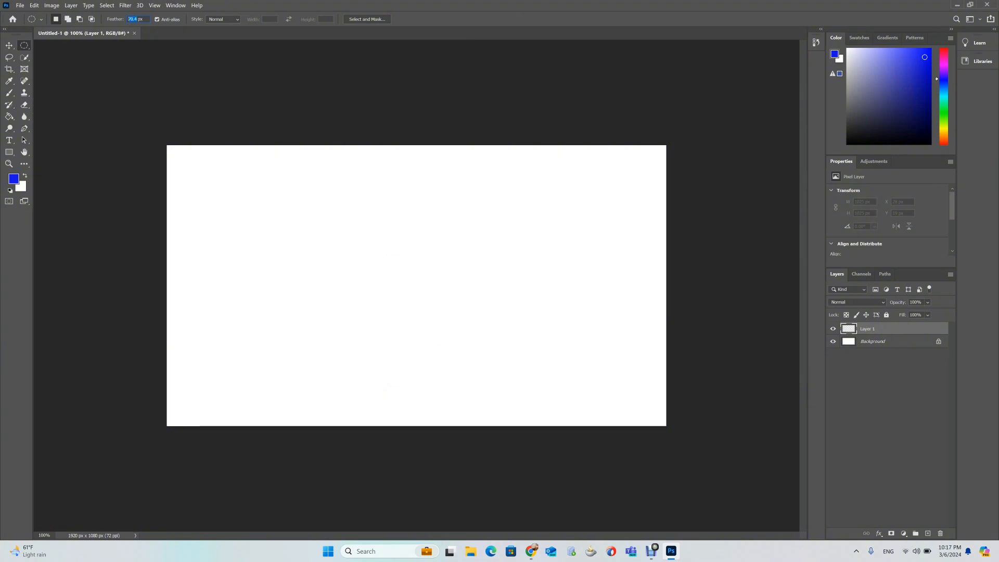
{"action": "type", "text": "0"}
{"action": "left_click", "coordinate": [9, 45]}
{"action": "left_click", "coordinate": [24, 46]}
- Select a circle about 665 px wide in the left half of the canvas and fill it with blue on Layer 1
{"action": "left_click_drag", "start_coordinate": [250, 211], "coordinate": [423, 383]}
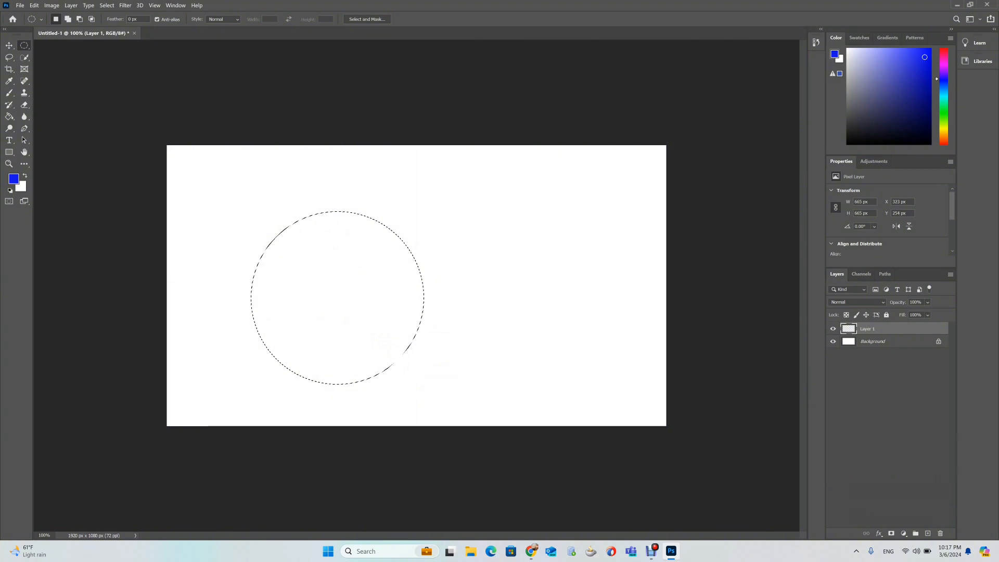
{"action": "key", "text": "alt+BackSpace"}
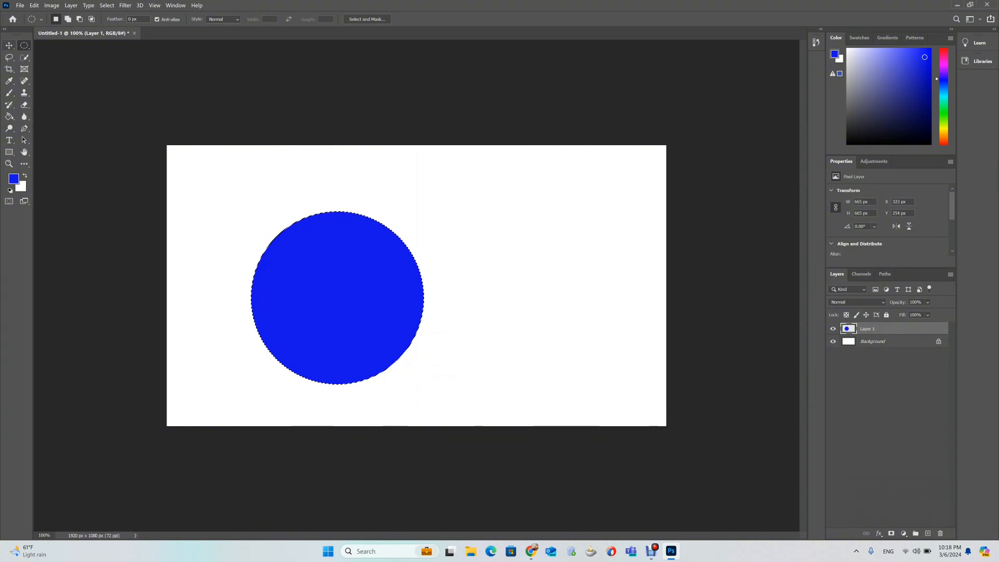
{"action": "key", "text": "v"}
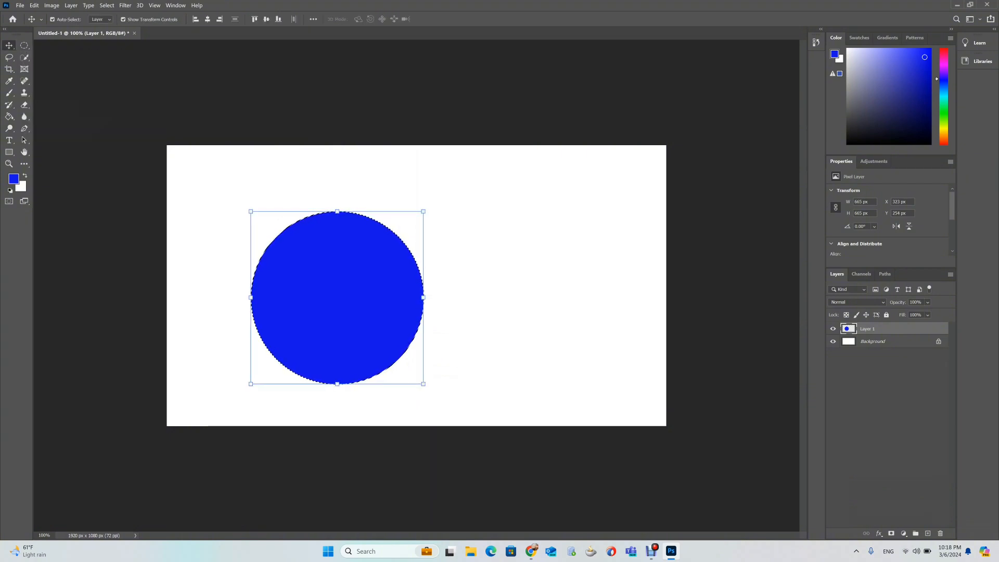
{"action": "left_click", "coordinate": [525, 302]}
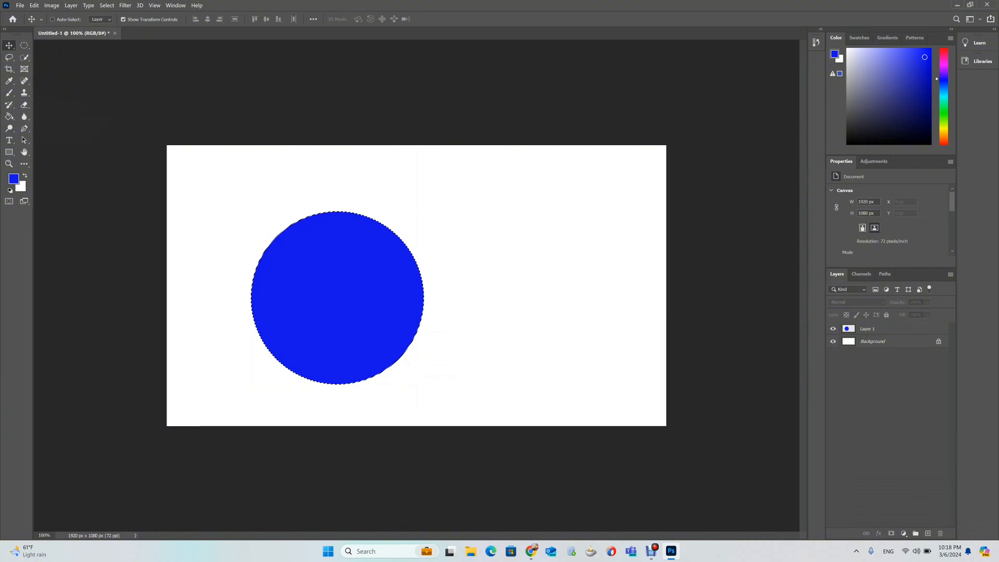
- Examine the edge pixels on the blue circle's right side at 3200% zoom
{"action": "key", "text": "ctrl+plus"}
{"action": "key", "text": "ctrl+plus"}
{"action": "key", "text": "ctrl+plus"}
{"action": "key", "text": "ctrl+plus"}
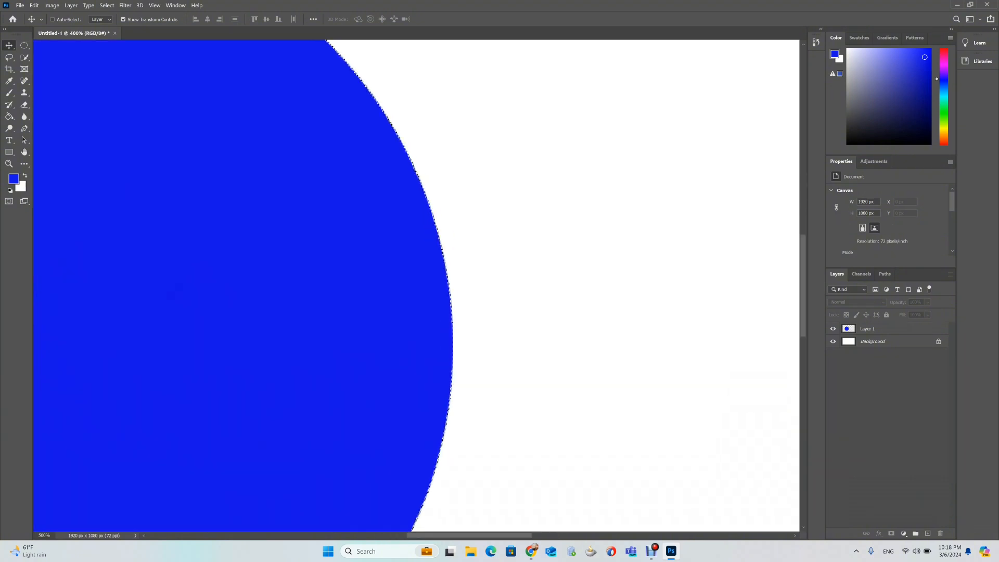
{"action": "key", "text": "ctrl+plus"}
{"action": "key", "text": "ctrl+plus"}
{"action": "key", "text": "ctrl+plus"}
{"action": "key", "text": "ctrl+plus"}
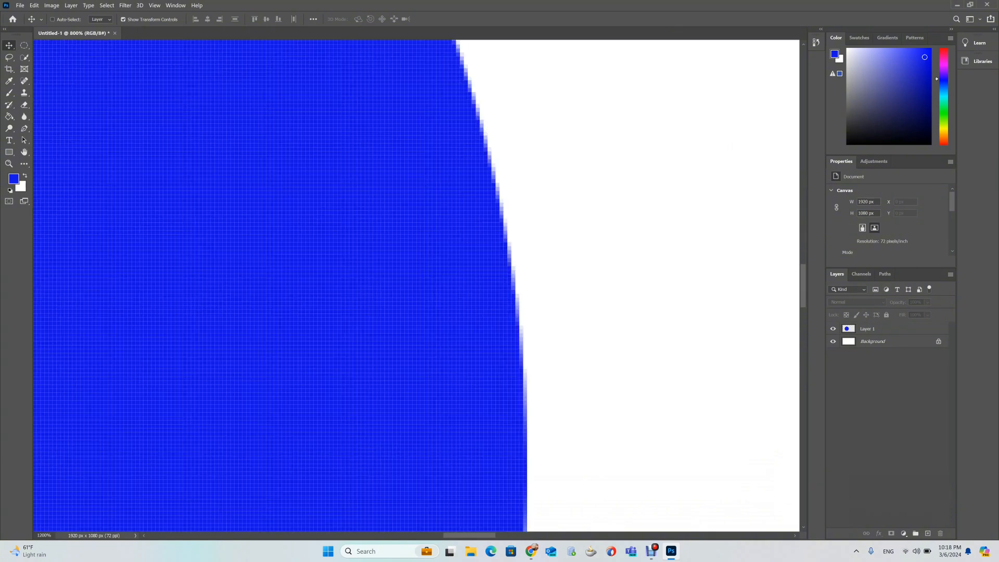
{"action": "key", "text": "ctrl+plus"}
{"action": "key", "text": "ctrl+plus"}
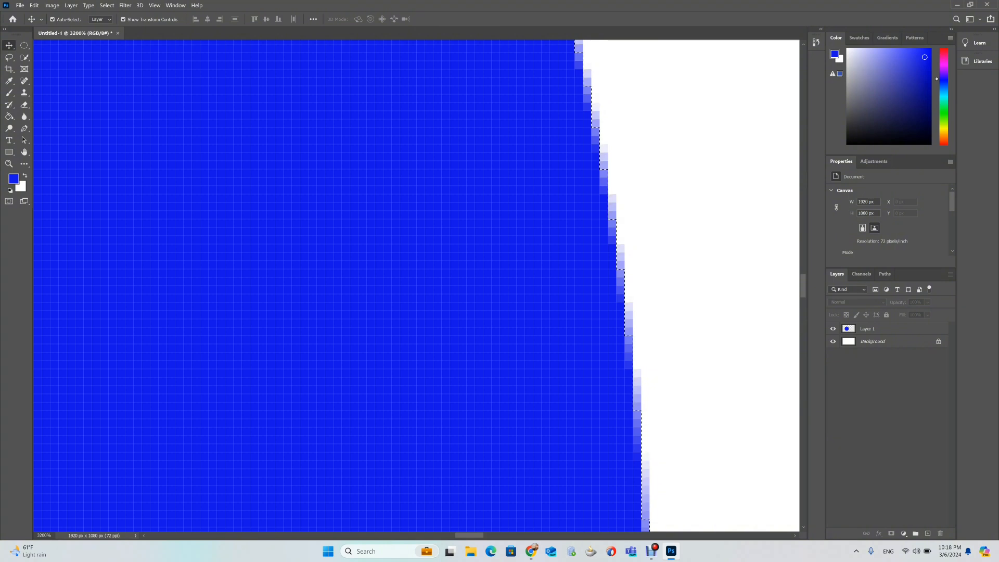
{"action": "left_click_drag", "start_coordinate": [572, 291], "coordinate": [475, 311]}
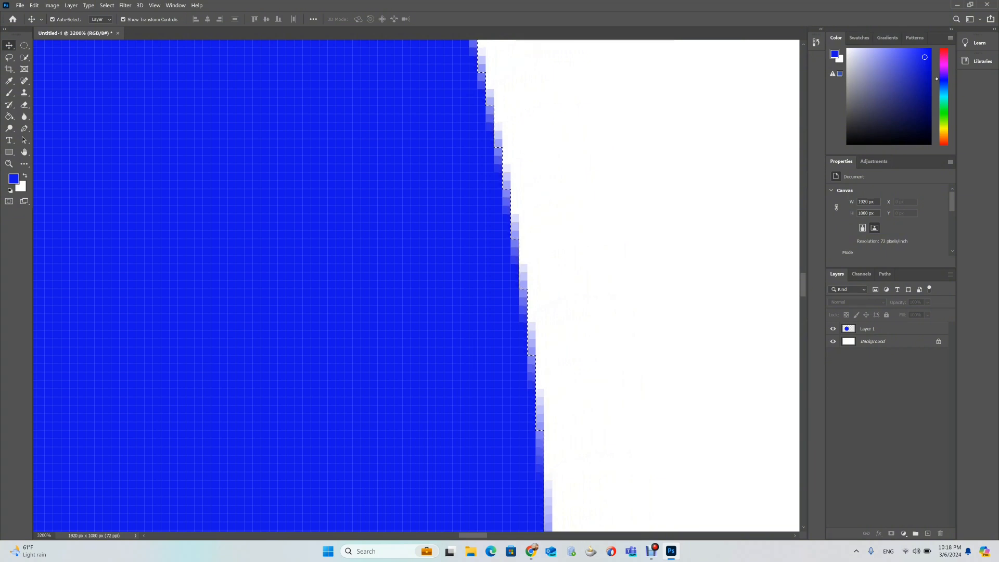
{"action": "left_click_drag", "start_coordinate": [520, 286], "coordinate": [524, 313]}
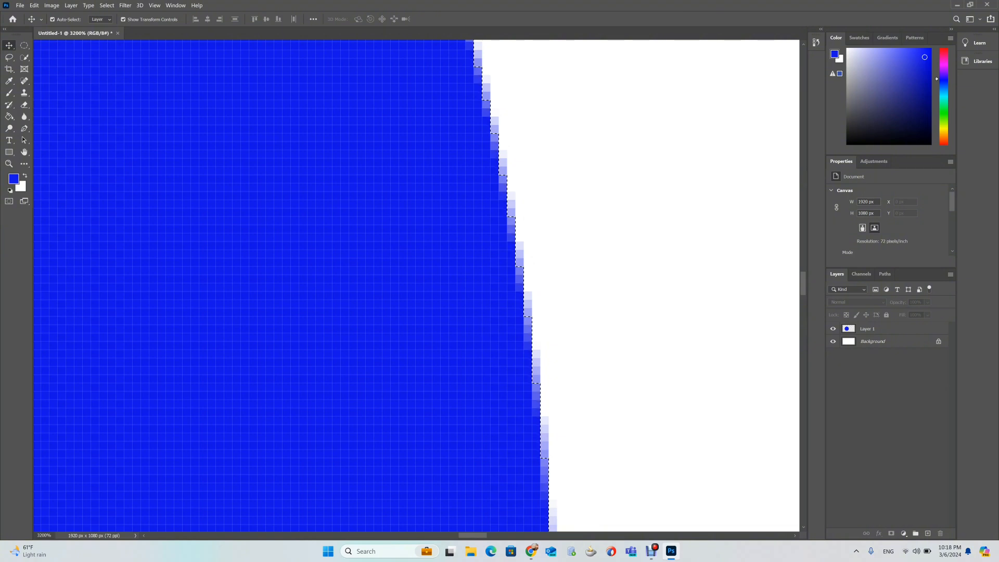
- Switch back to the Elliptical Marquee tool and turn off its anti-aliasing
{"action": "key", "text": "m"}
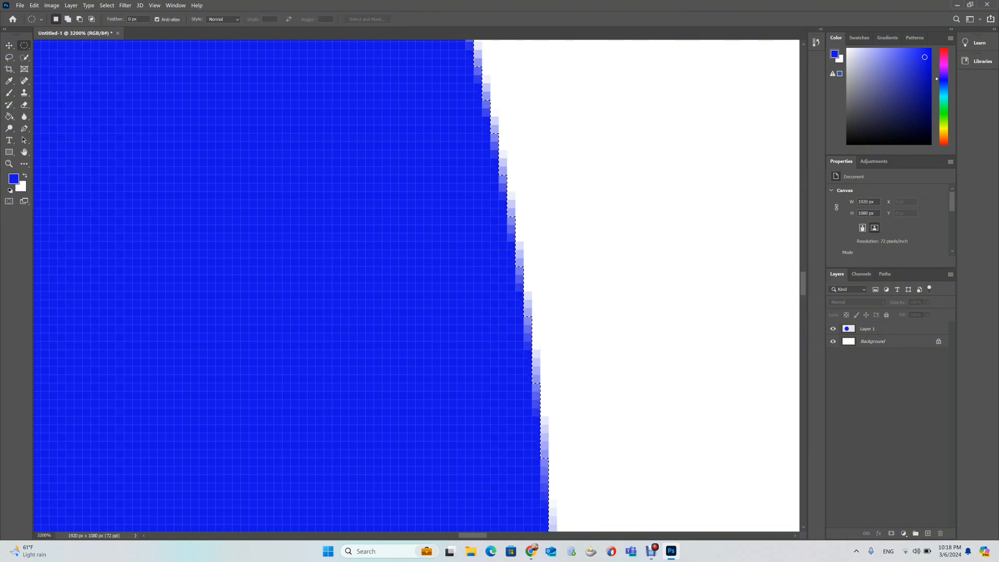
{"action": "key", "text": "ctrl+minus"}
{"action": "key", "text": "ctrl+minus"}
{"action": "key", "text": "ctrl+minus"}
{"action": "key", "text": "ctrl+minus"}
{"action": "key", "text": "ctrl+minus"}
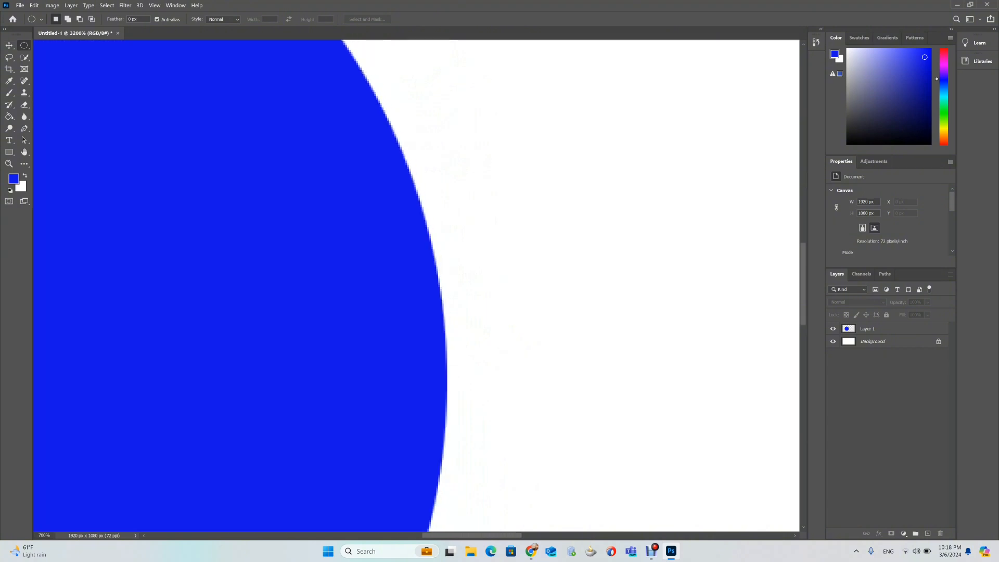
{"action": "key", "text": "ctrl+minus"}
{"action": "key", "text": "ctrl+minus"}
{"action": "key", "text": "ctrl+minus"}
{"action": "key", "text": "ctrl+minus"}
{"action": "key", "text": "ctrl+minus"}
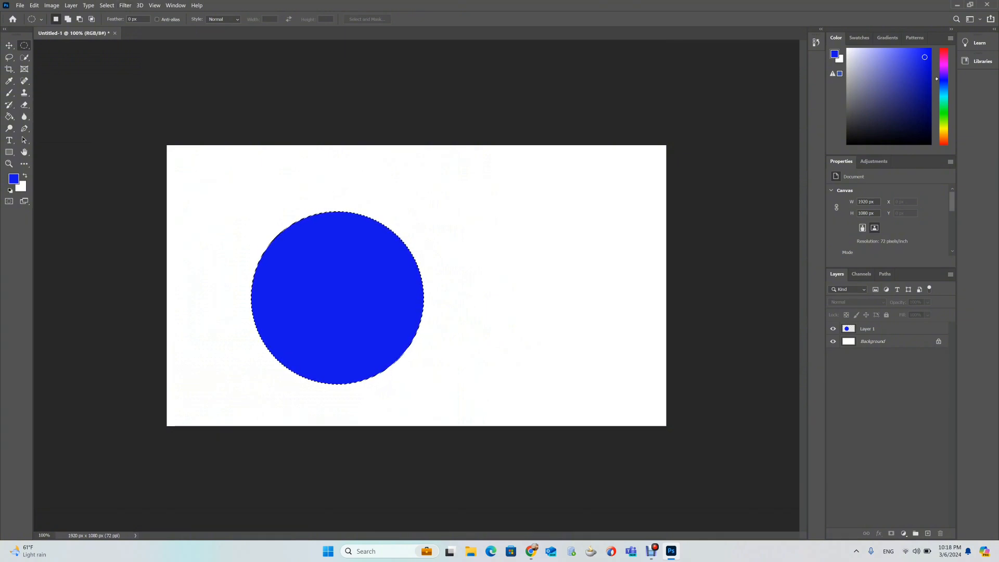
- Try adding a second circular selection to the right of the blue circle and undo the last change
{"action": "key", "text": "shift"}
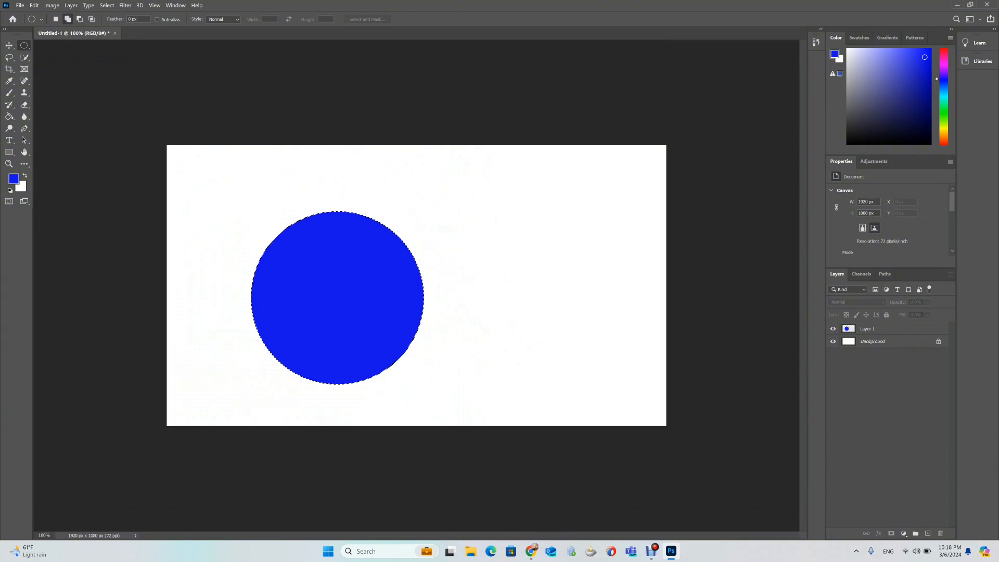
{"action": "left_click_drag", "start_coordinate": [493, 251], "coordinate": [662, 407]}
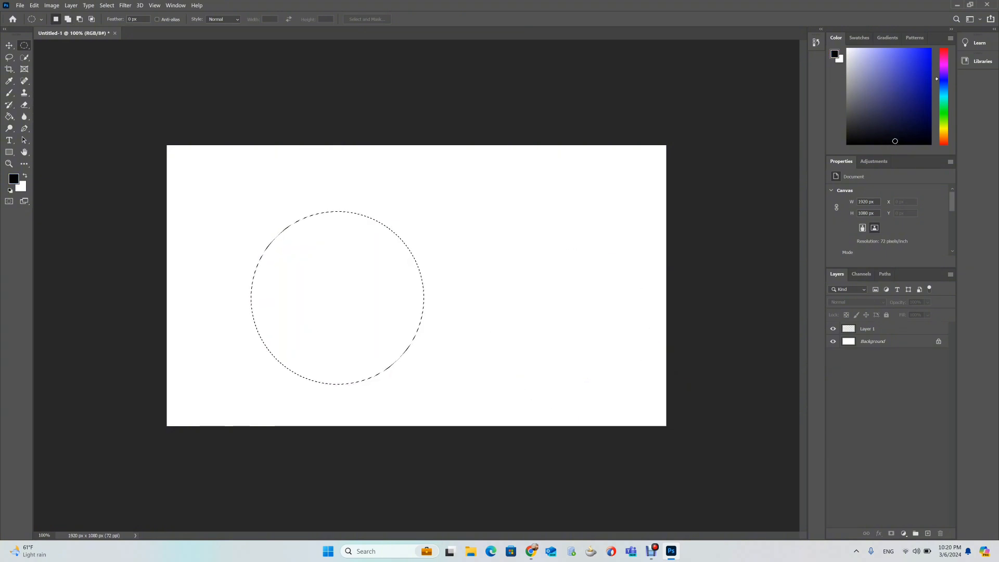
{"action": "key", "text": "ctrl+z"}
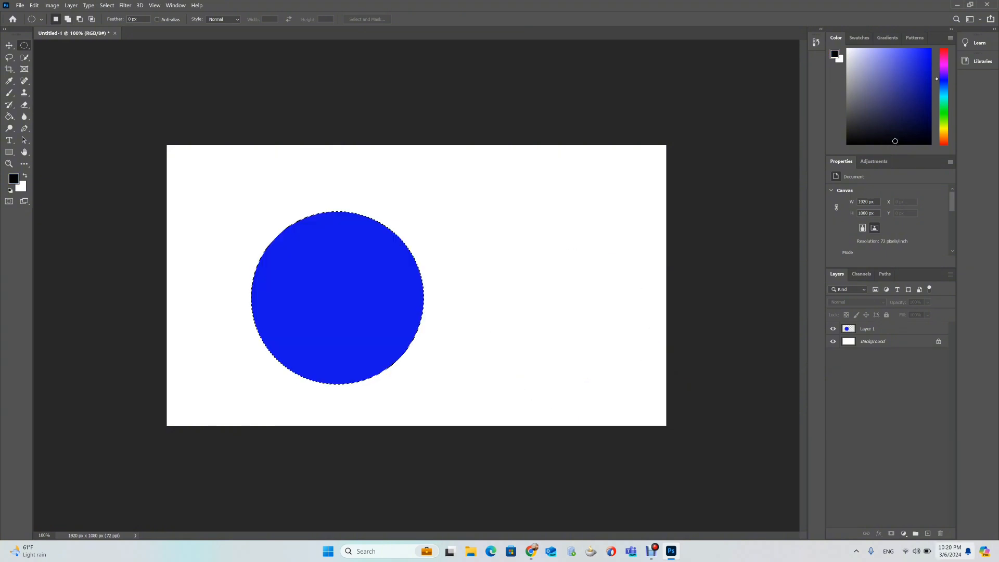
- Add a new layer above the visible blue circle and extend the selection with a second circle to its right
{"action": "key", "text": "ctrl+shift+alt+n"}
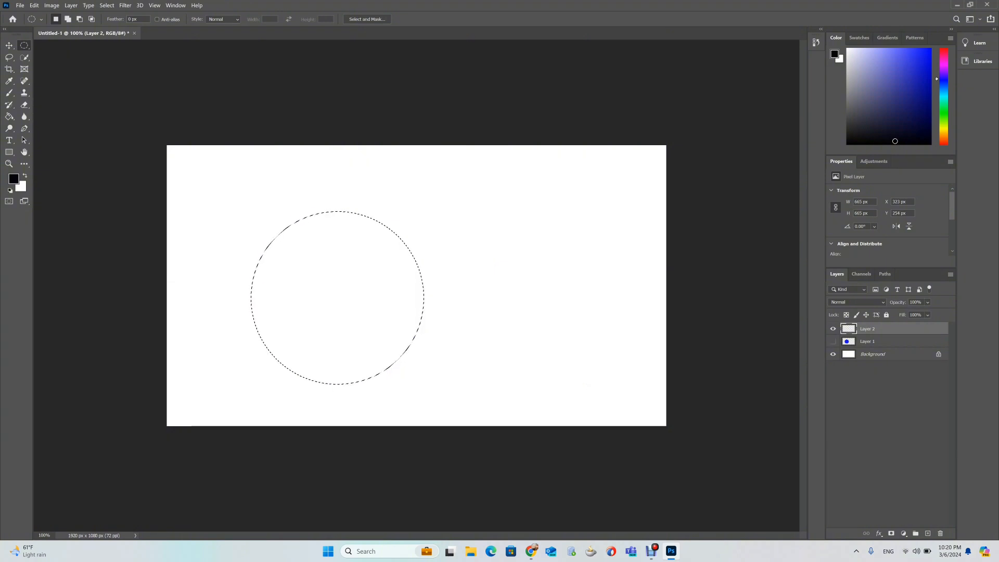
{"action": "left_click", "coordinate": [832, 341]}
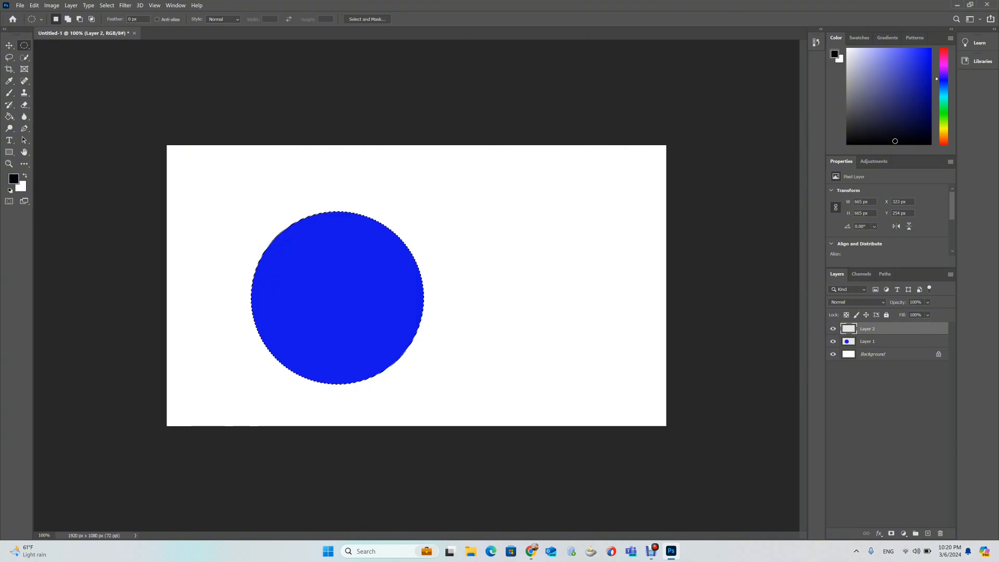
{"action": "key", "text": "shift"}
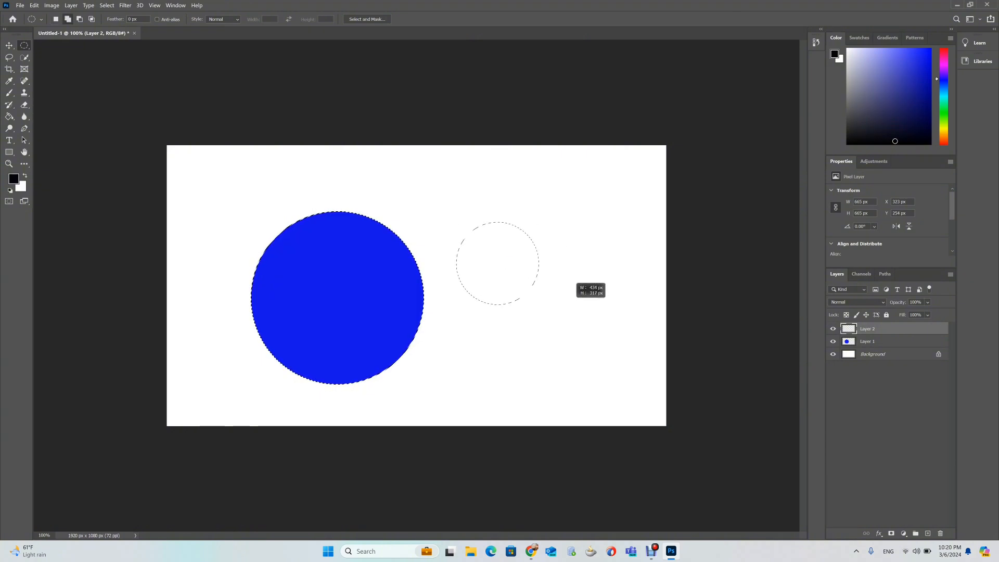
{"action": "left_click_drag", "start_coordinate": [633, 399], "coordinate": [637, 402]}
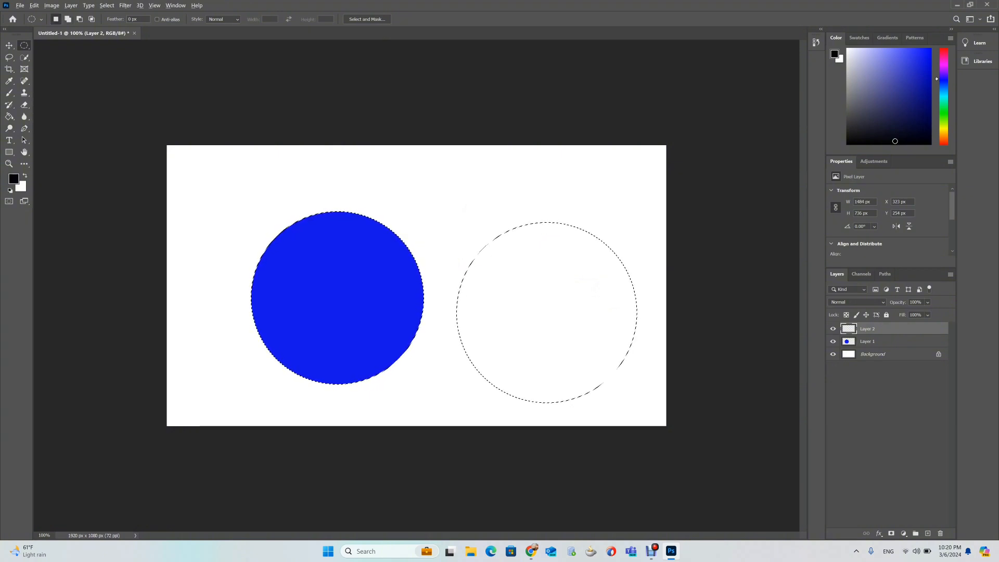
- Try filling both circular selections with black on the new layer and undo the fill
{"action": "key", "text": "alt+BackSpace"}
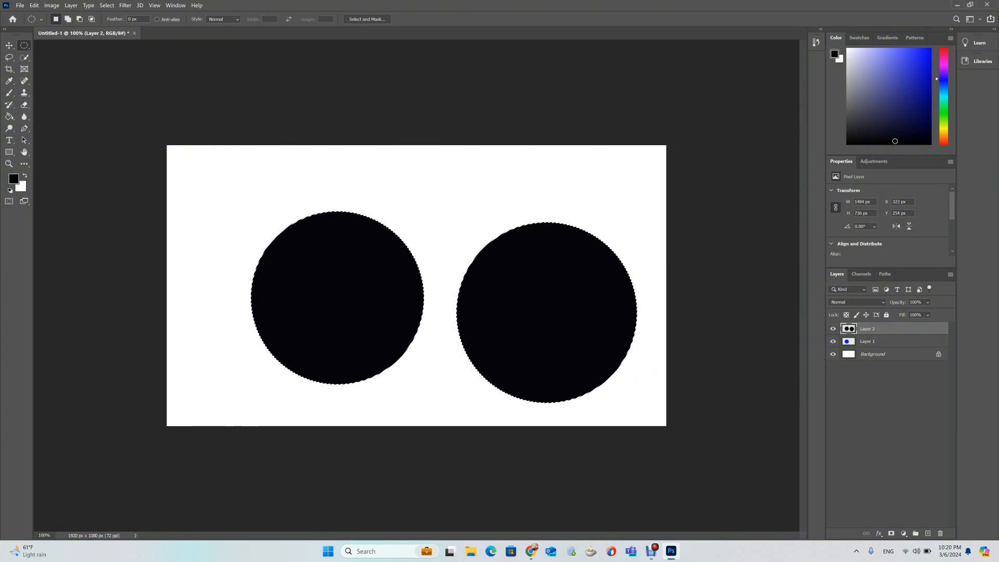
{"action": "key", "text": "ctrl+z"}
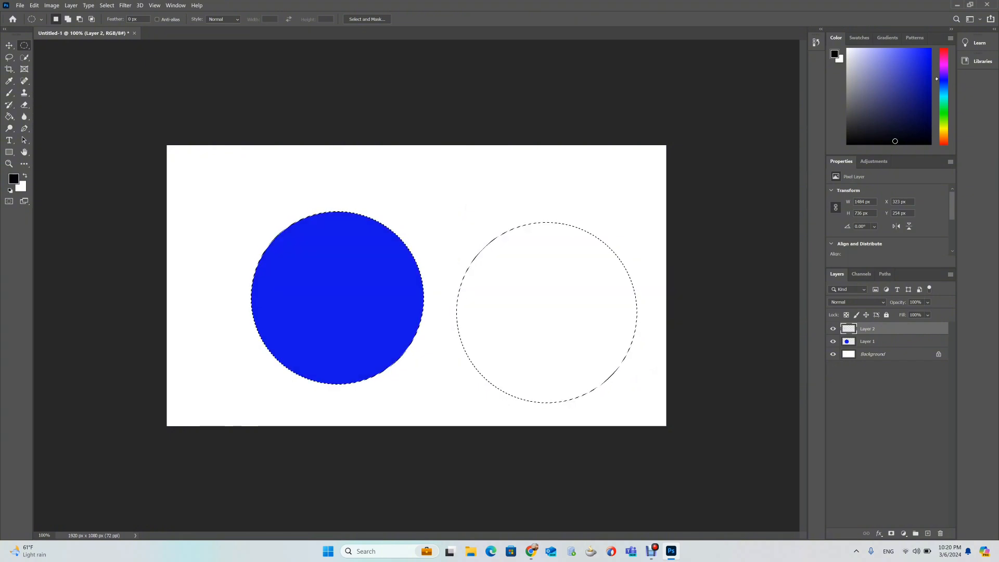
- Delete Layer 1, which holds the blue circle
{"action": "left_click", "coordinate": [895, 341]}
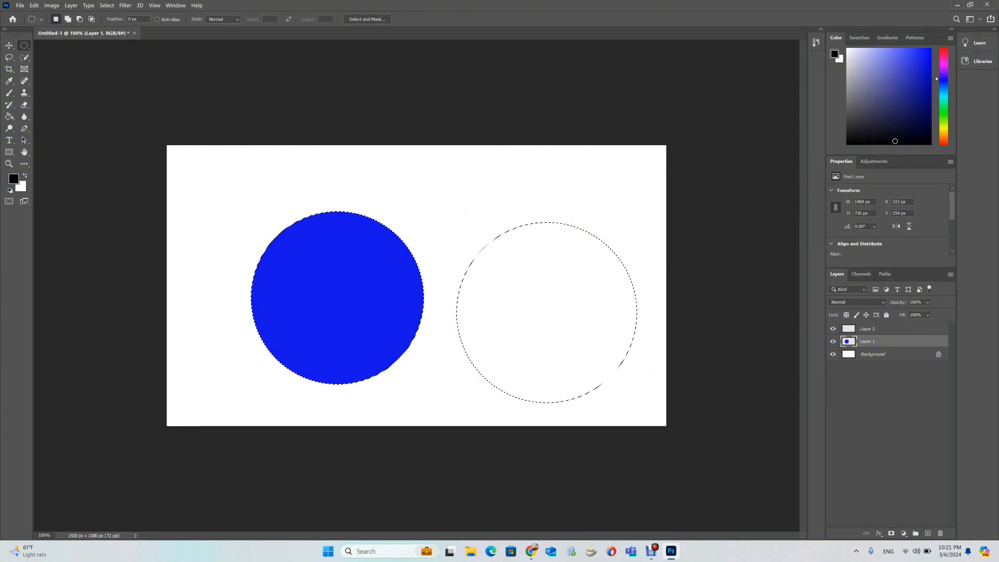
{"action": "left_click", "coordinate": [940, 533]}
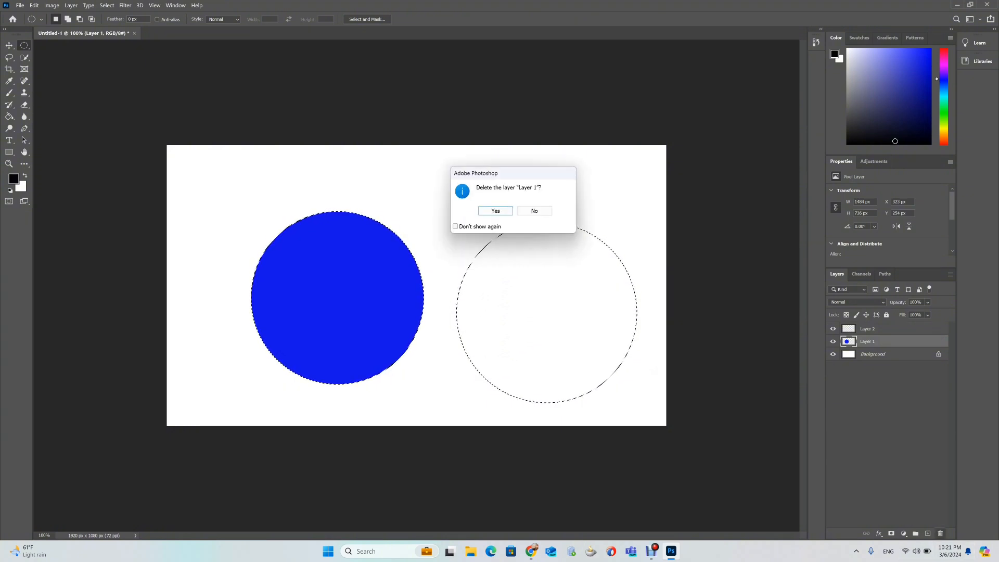
{"action": "left_click", "coordinate": [495, 209]}
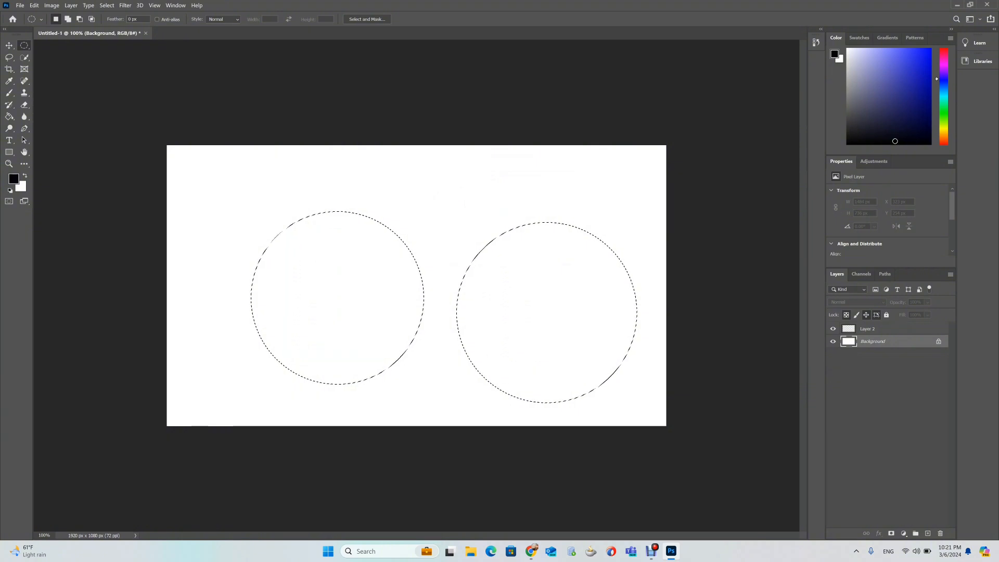
- Fill both circular selections with black on Layer 2
{"action": "left_click", "coordinate": [895, 329]}
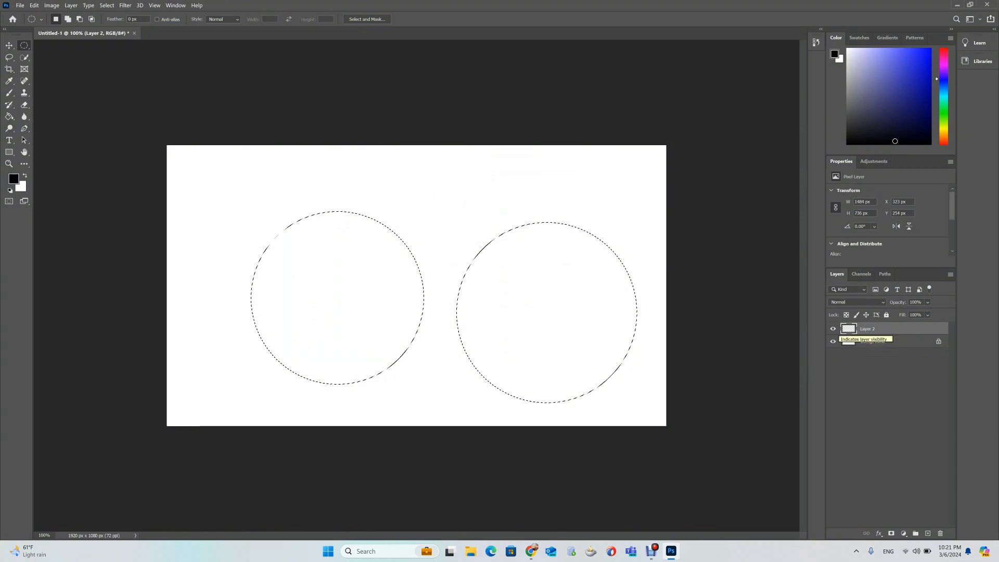
{"action": "left_click", "coordinate": [833, 328]}
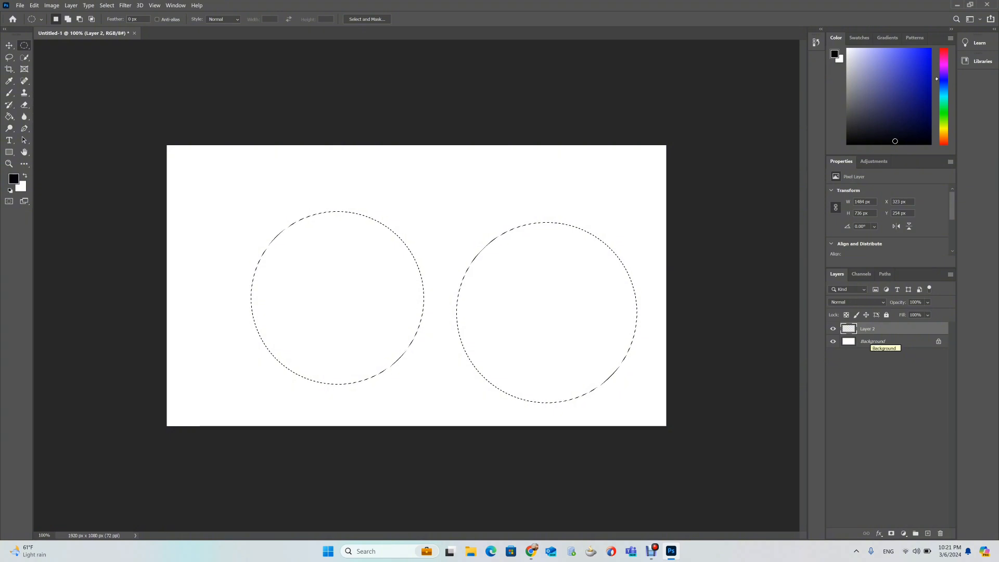
{"action": "key", "text": "alt+BackSpace"}
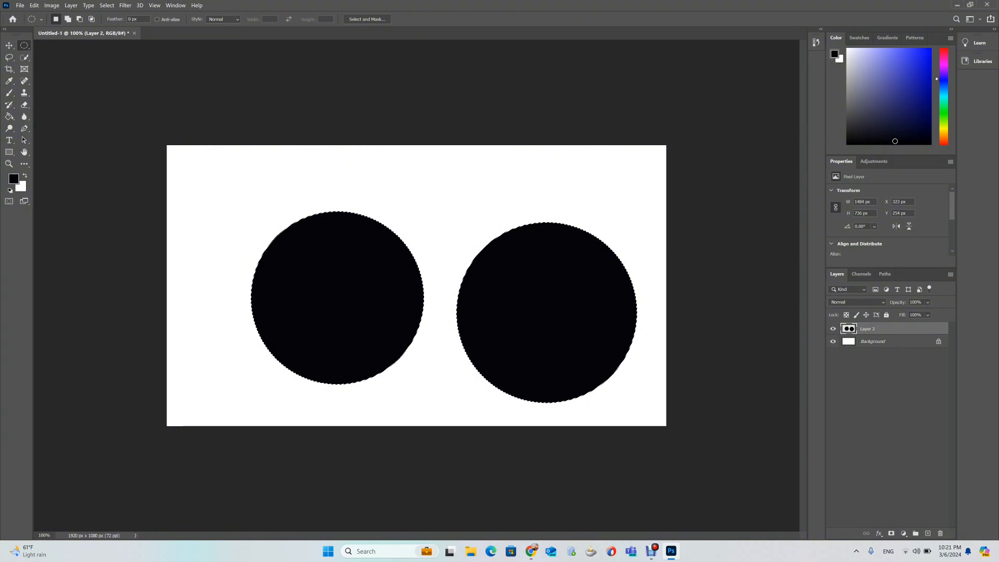
- Examine the edge pixels of the left black circle at 3200% magnification
{"action": "key", "text": "ctrl+plus"}
{"action": "key", "text": "ctrl+plus"}
{"action": "key", "text": "ctrl+plus"}
{"action": "key", "text": "ctrl+plus"}
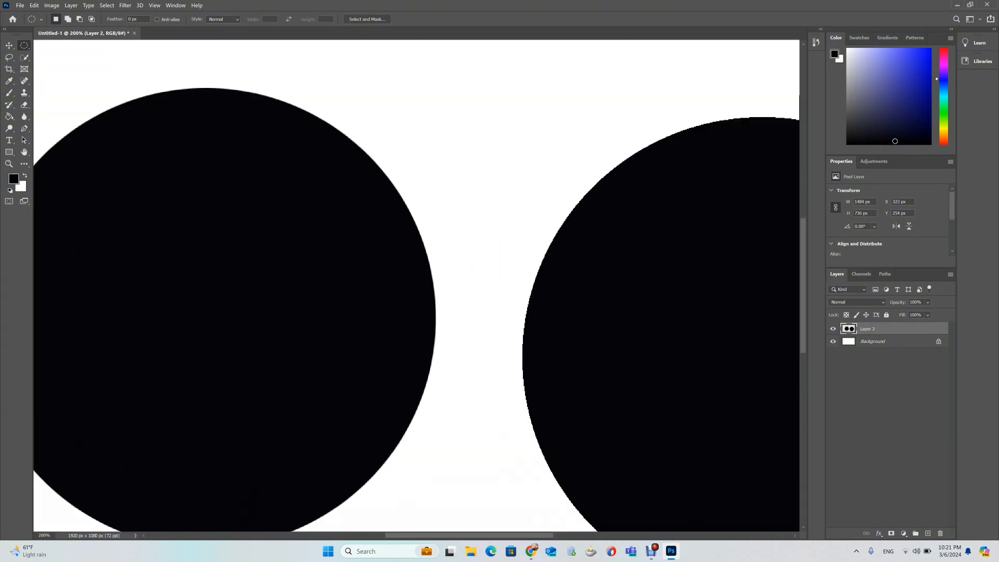
{"action": "key", "text": "ctrl+plus"}
{"action": "key", "text": "ctrl+plus"}
{"action": "key", "text": "ctrl+plus"}
{"action": "key", "text": "ctrl+plus"}
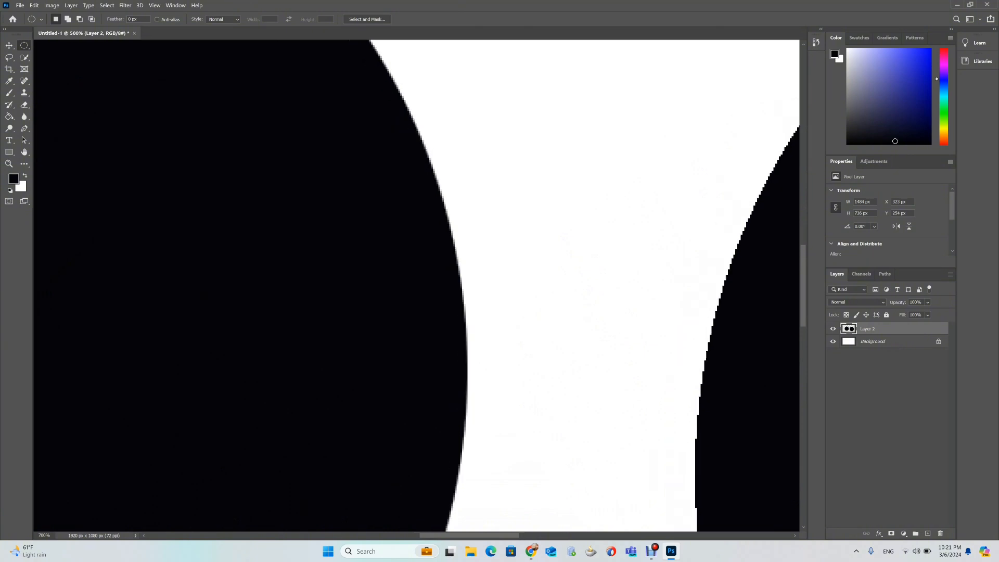
{"action": "key", "text": "ctrl+plus"}
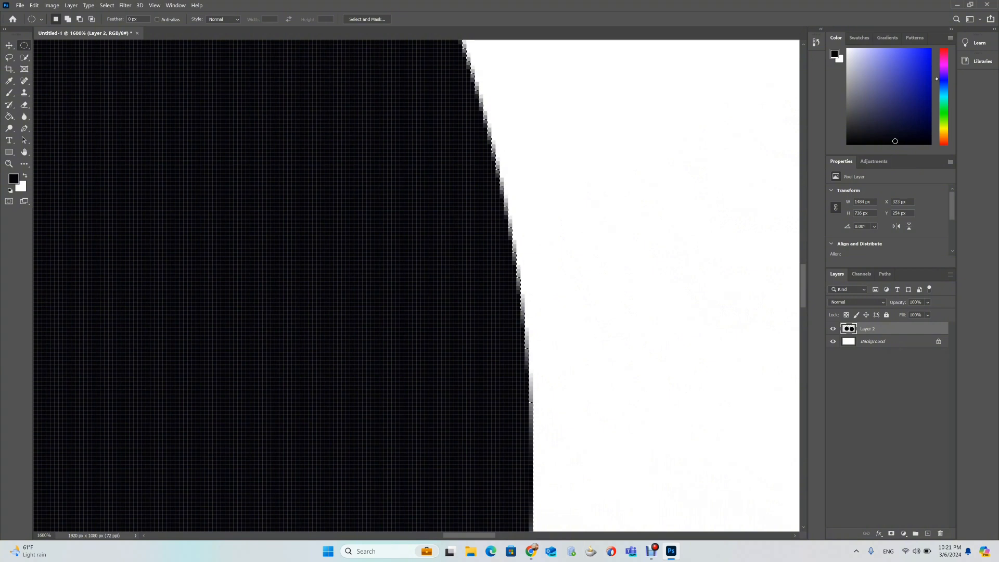
{"action": "key", "text": "ctrl+plus"}
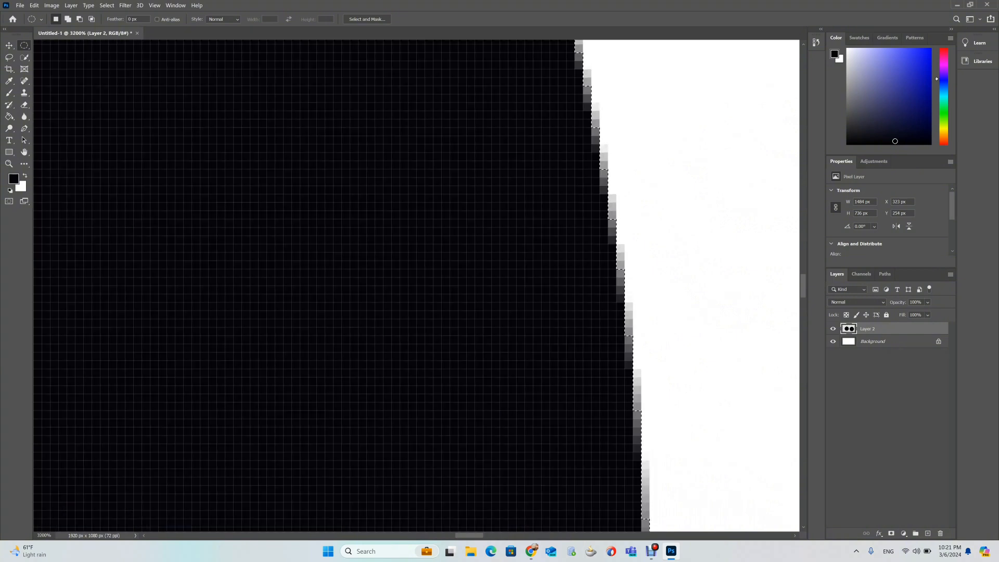
{"action": "left_click_drag", "start_coordinate": [614, 280], "coordinate": [524, 291]}
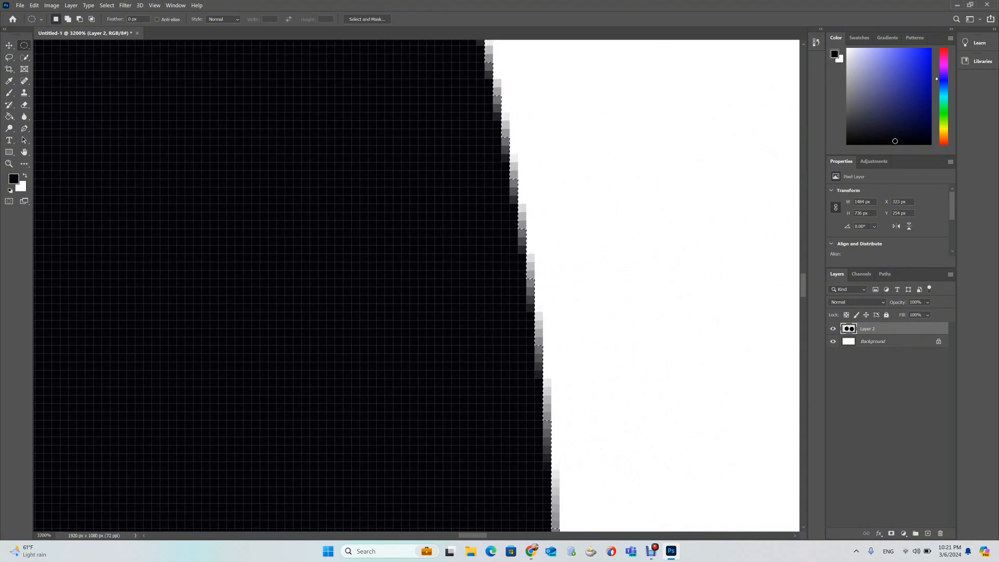
- Examine the edge pixels of the right black circle and compare them with the left circle's edge
{"action": "key", "text": "ctrl+d"}
{"action": "left_click_drag", "start_coordinate": [614, 286], "coordinate": [37, 249]}
{"action": "left_click_drag", "start_coordinate": [692, 385], "coordinate": [225, 211]}
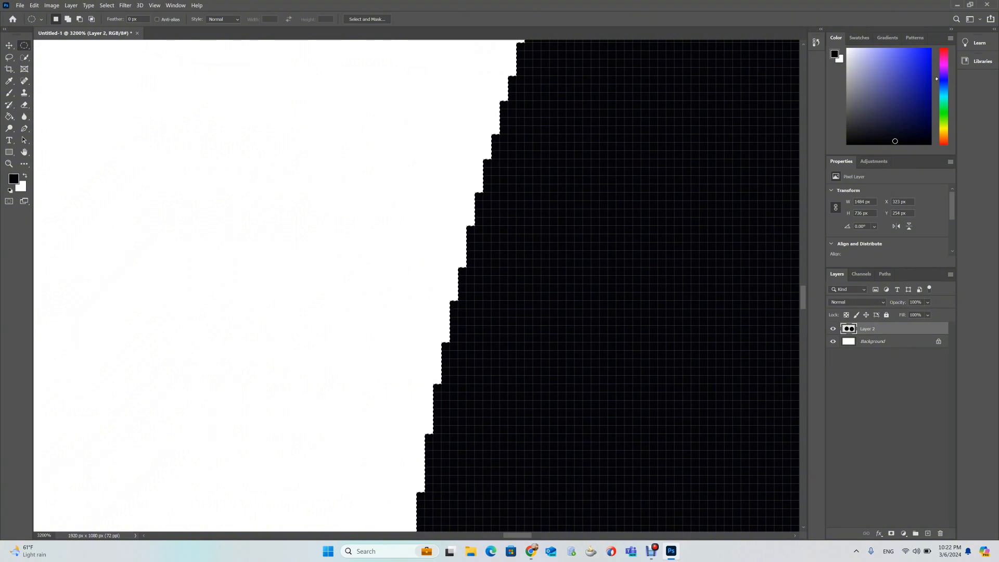
{"action": "key", "text": "ctrl+minus"}
{"action": "key", "text": "ctrl+minus"}
{"action": "key", "text": "ctrl+minus"}
{"action": "key", "text": "ctrl+minus"}
{"action": "key", "text": "ctrl+minus"}
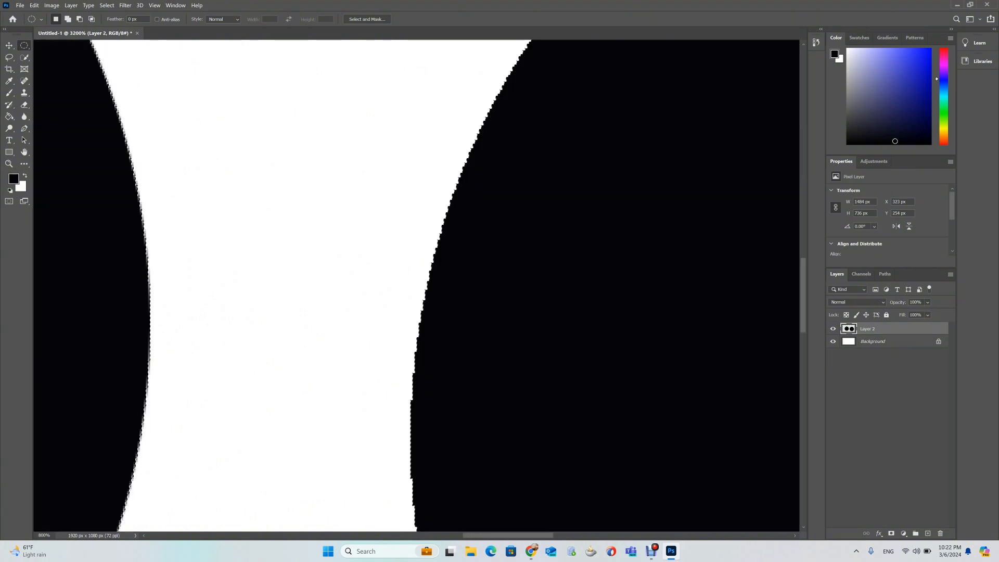
{"action": "key", "text": "ctrl+minus"}
{"action": "key", "text": "ctrl+minus"}
{"action": "key", "text": "ctrl+minus"}
{"action": "key", "text": "ctrl+minus"}
{"action": "key", "text": "ctrl+minus"}
{"action": "key", "text": "ctrl+minus"}
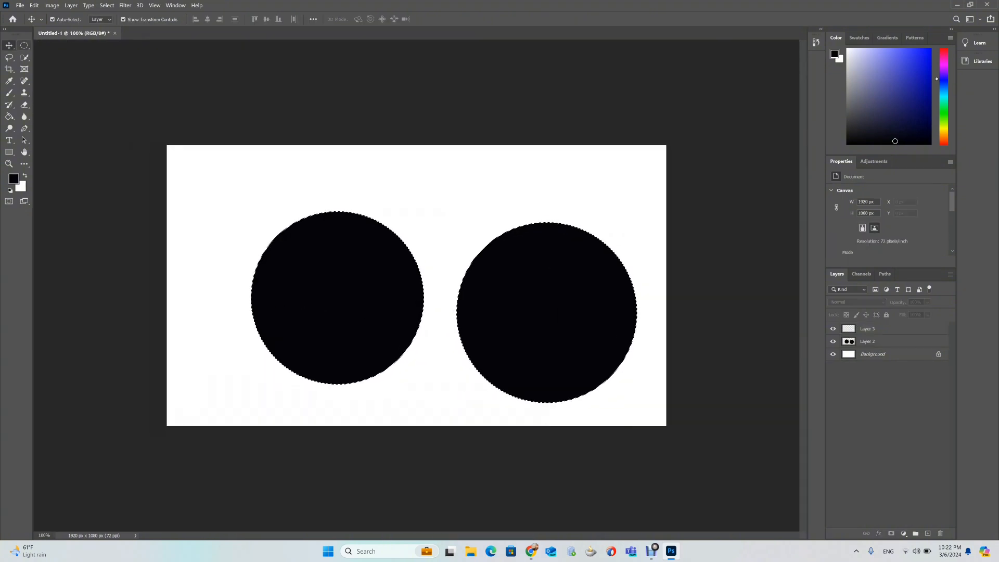
- Deselect both circles and compare their facing edges at up to 600% magnification
{"action": "key", "text": "ctrl+d"}
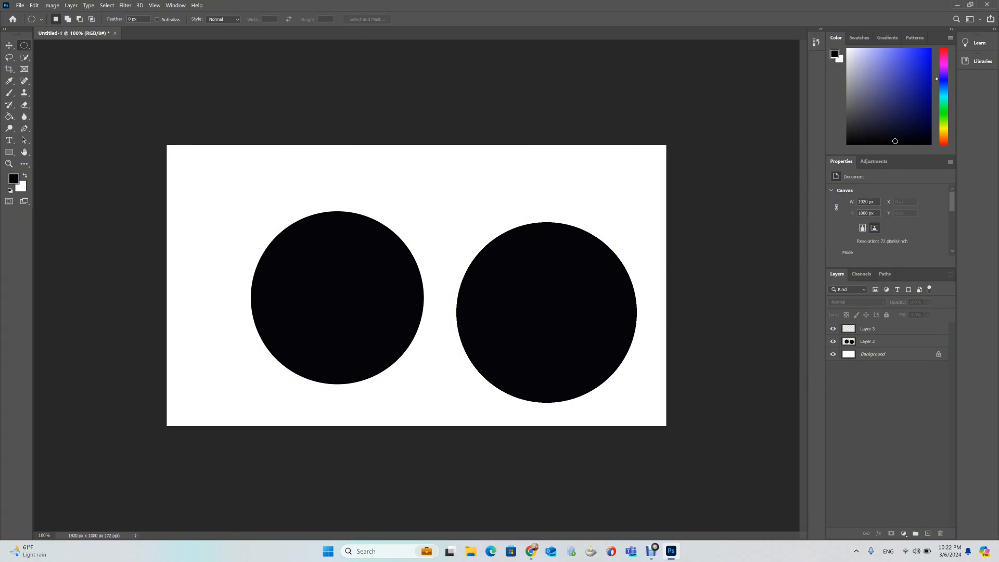
{"action": "key", "text": "ctrl+plus"}
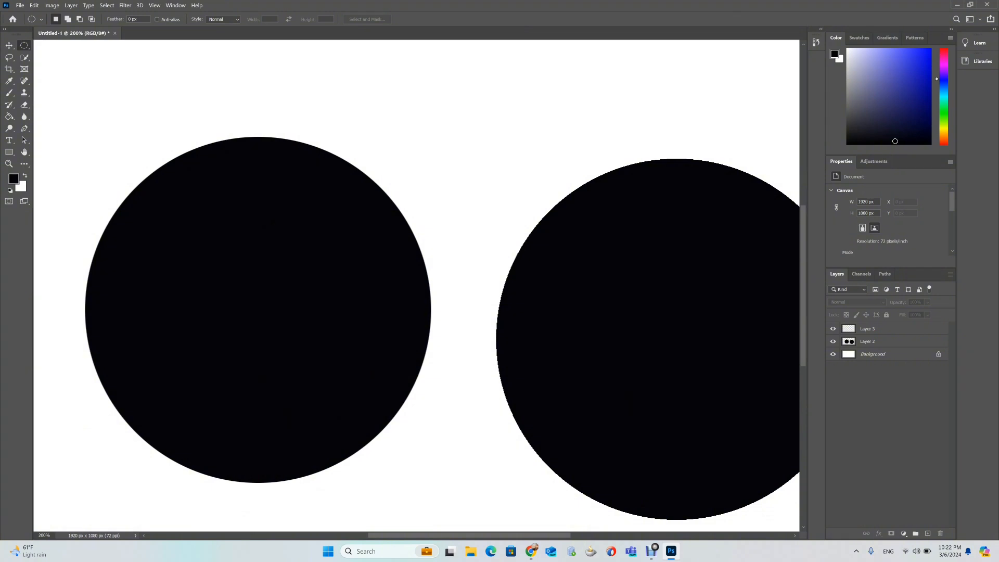
{"action": "key", "text": "ctrl+plus"}
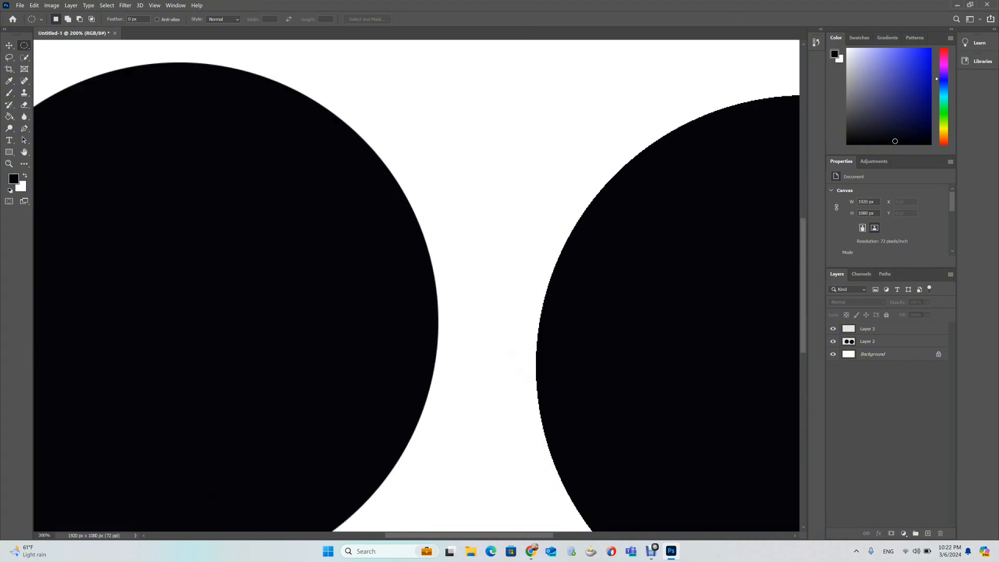
{"action": "key", "text": "ctrl+plus"}
{"action": "key", "text": "ctrl+plus"}
{"action": "key", "text": "ctrl+plus"}
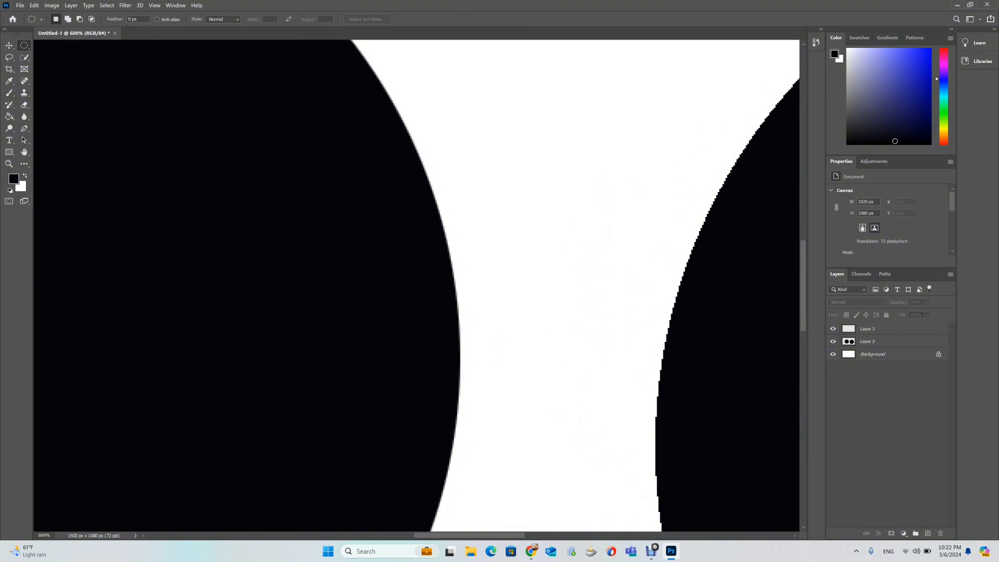
{"action": "key", "text": "ctrl+minus"}
{"action": "key", "text": "ctrl+minus"}
{"action": "key", "text": "ctrl+minus"}
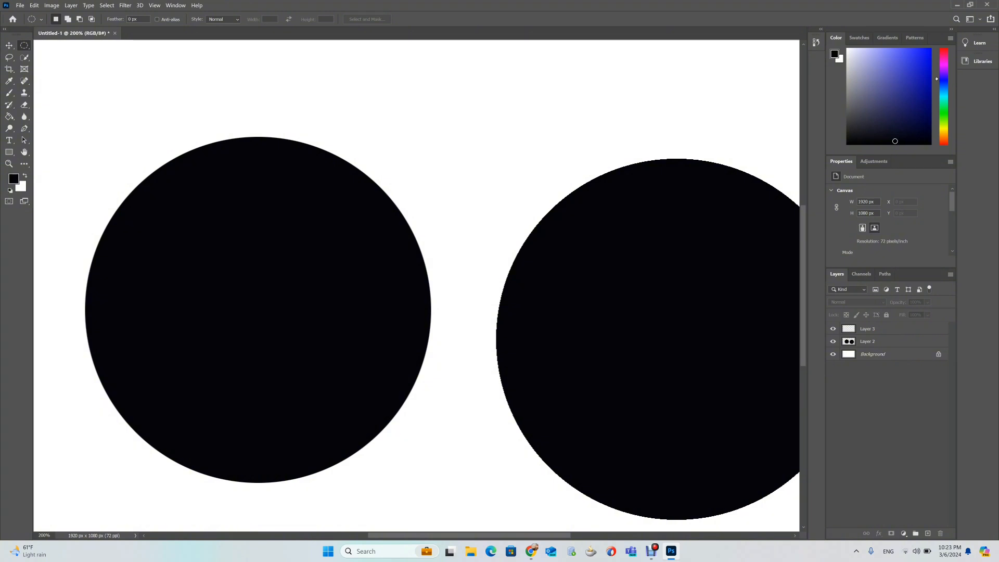
- Undo the recent fills, selections and layer changes back to an empty Layer 1 above the Background
{"action": "key", "text": "ctrl+z"}
{"action": "key", "text": "ctrl+z"}
{"action": "key", "text": "ctrl+z"}
{"action": "key", "text": "ctrl+z"}
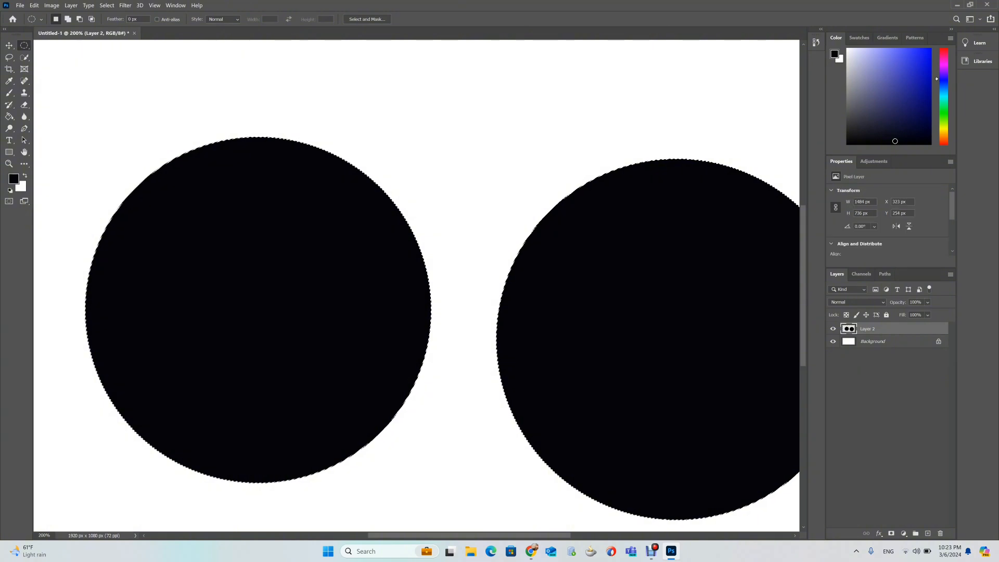
{"action": "key", "text": "ctrl+z"}
{"action": "key", "text": "ctrl+z"}
{"action": "key", "text": "ctrl+z"}
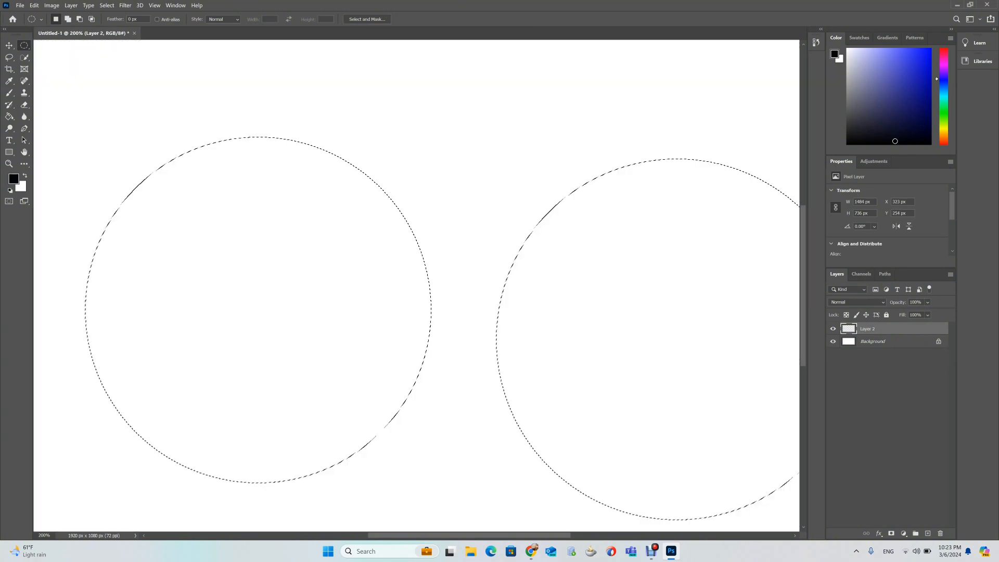
{"action": "key", "text": "ctrl+z"}
{"action": "key", "text": "ctrl+z"}
{"action": "key", "text": "ctrl+z"}
{"action": "key", "text": "ctrl+z"}
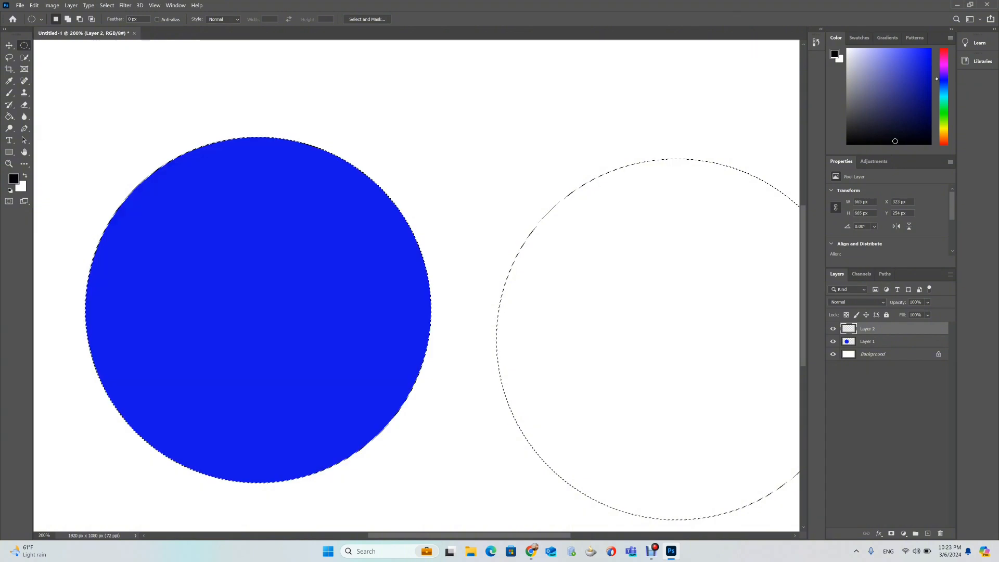
{"action": "key", "text": "ctrl+z"}
{"action": "key", "text": "ctrl+z"}
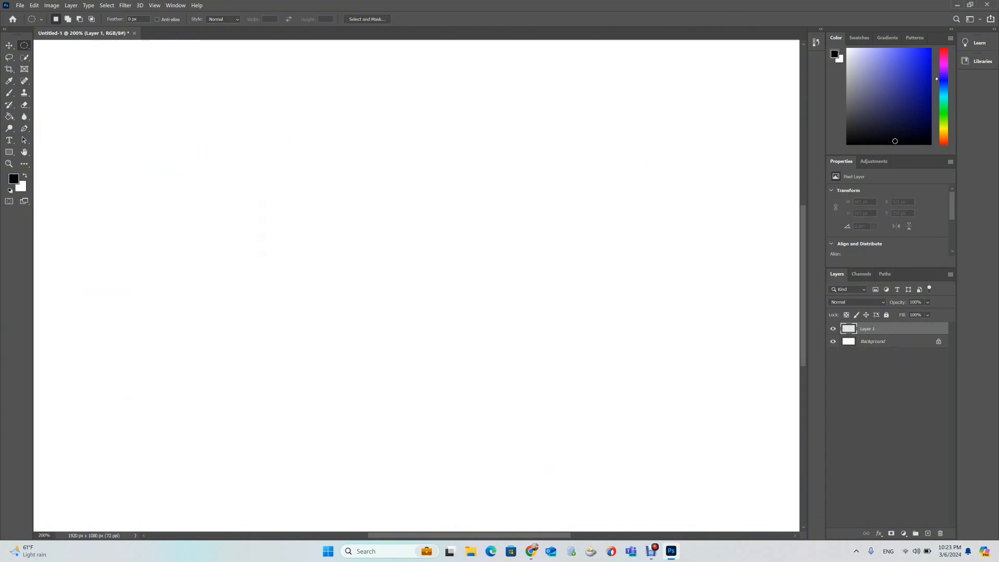
{"action": "key", "text": "ctrl+minus"}
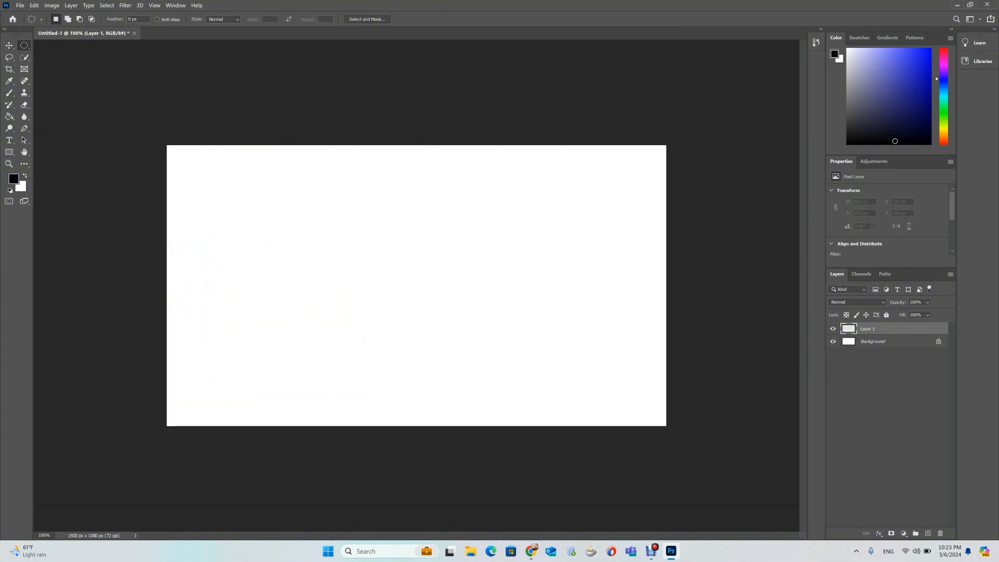
- Make a rectangular marquee selection of about 1016 x 696 px on Layer 1, fill it with black and deselect it
{"action": "right_click", "coordinate": [24, 46]}
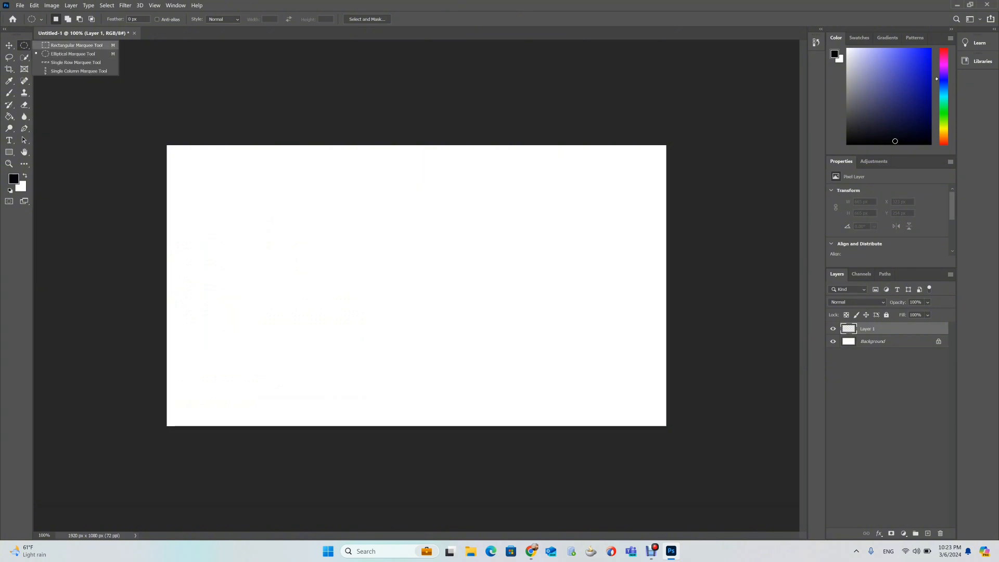
{"action": "left_click", "coordinate": [76, 45]}
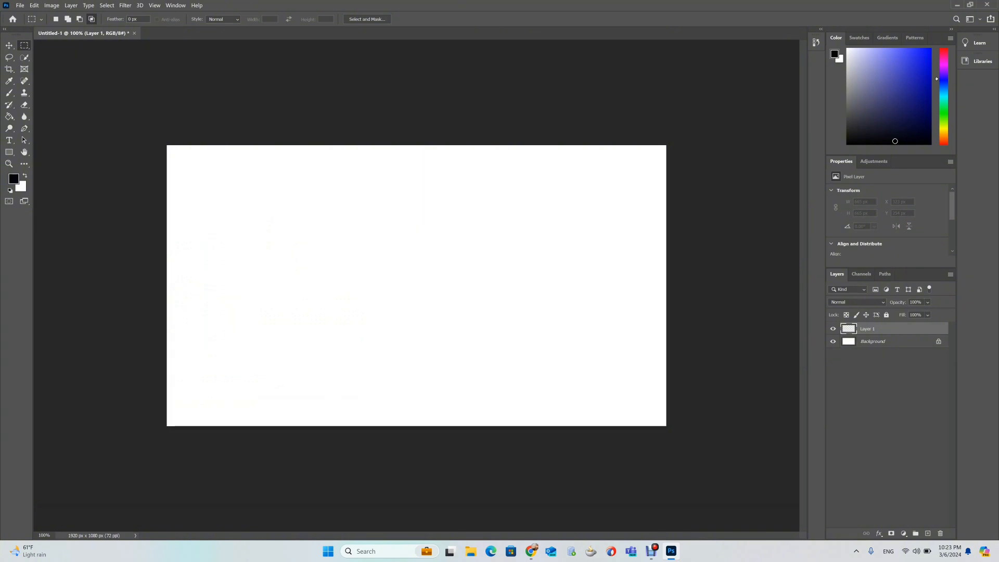
{"action": "left_click_drag", "start_coordinate": [273, 178], "coordinate": [537, 360]}
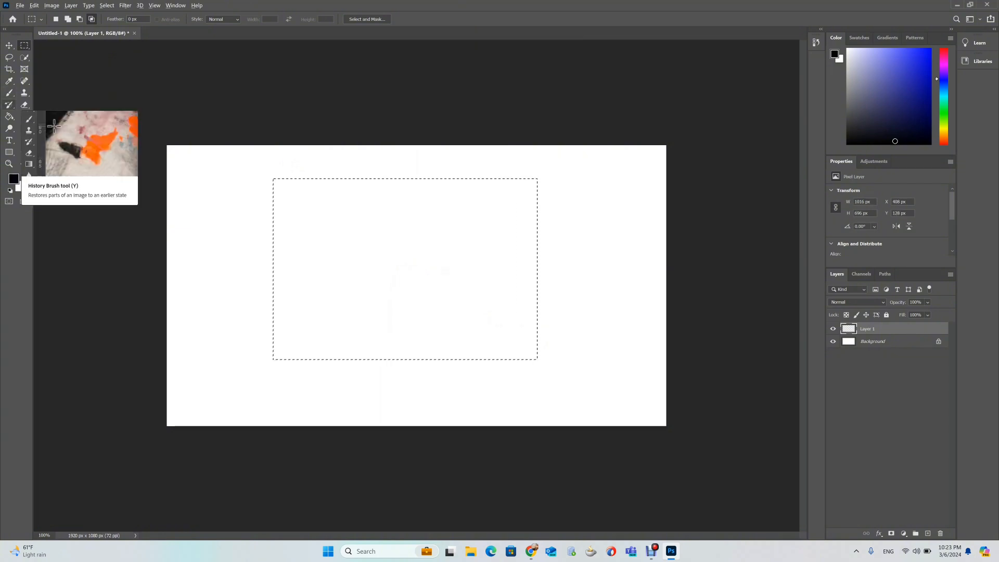
{"action": "key", "text": "alt+BackSpace"}
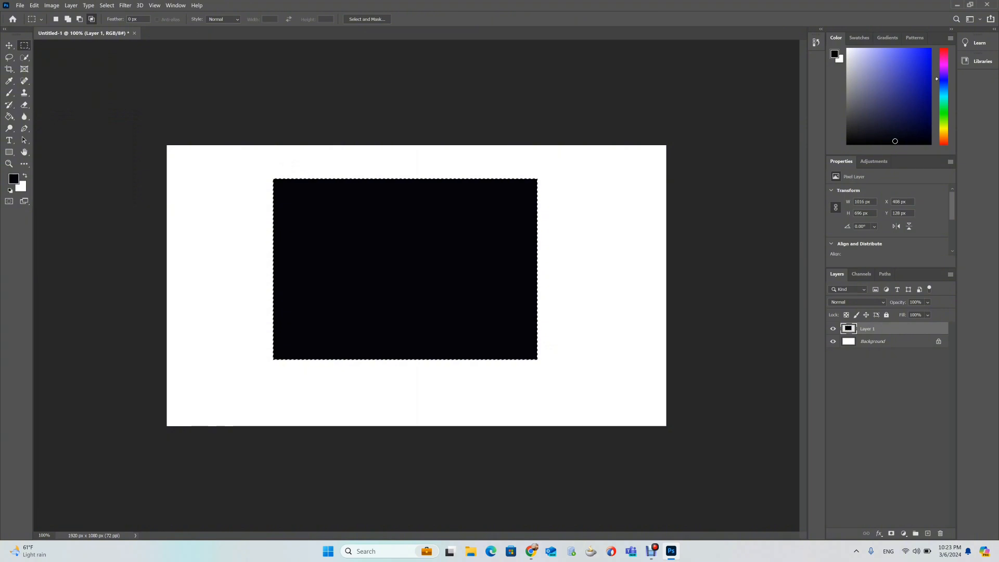
{"action": "key", "text": "ctrl+d"}
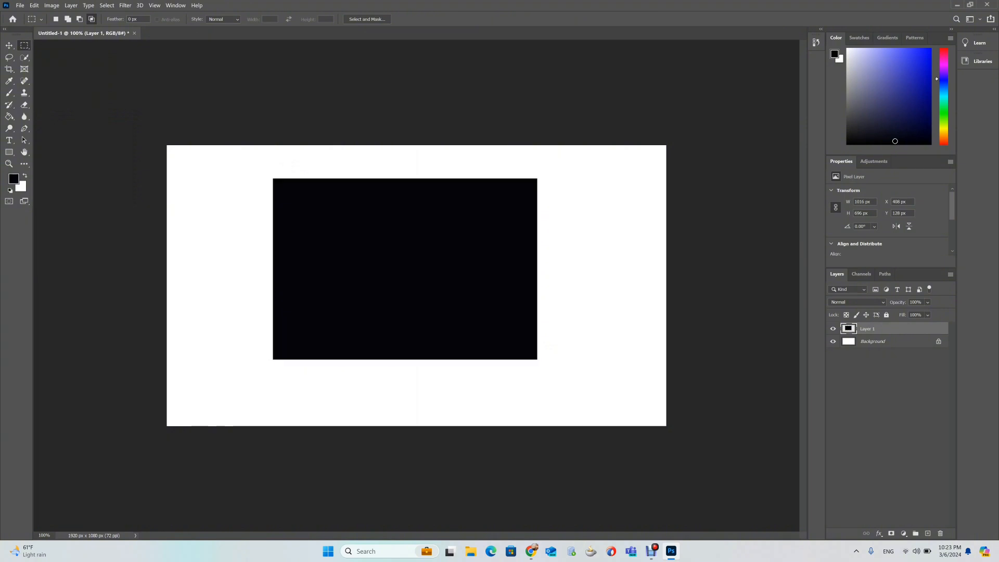
- Examine the edges and lower-right corner of the black rectangle at 400% magnification
{"action": "key", "text": "ctrl+plus"}
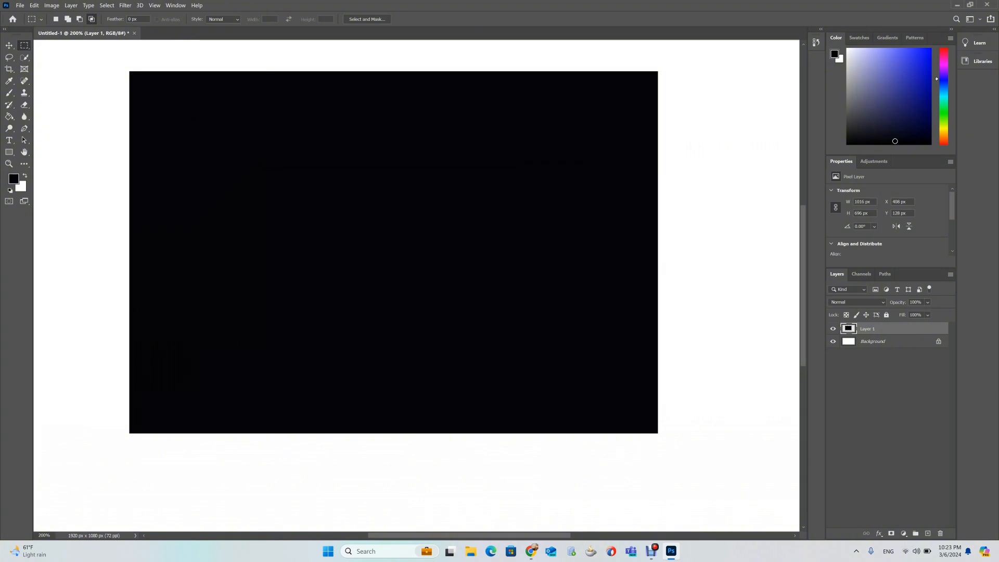
{"action": "key", "text": "ctrl+plus"}
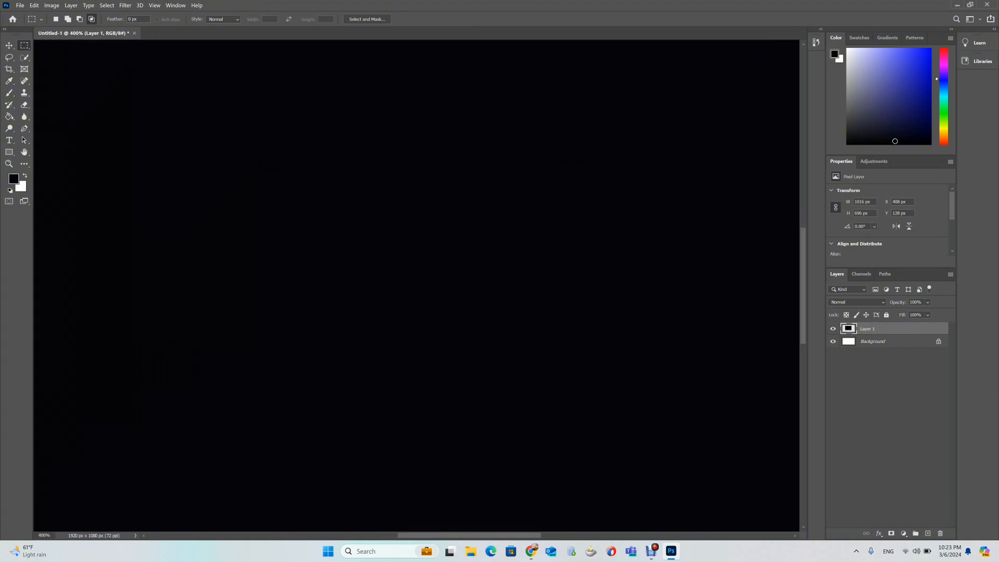
{"action": "left_click_drag", "start_coordinate": [710, 469], "coordinate": [480, 422]}
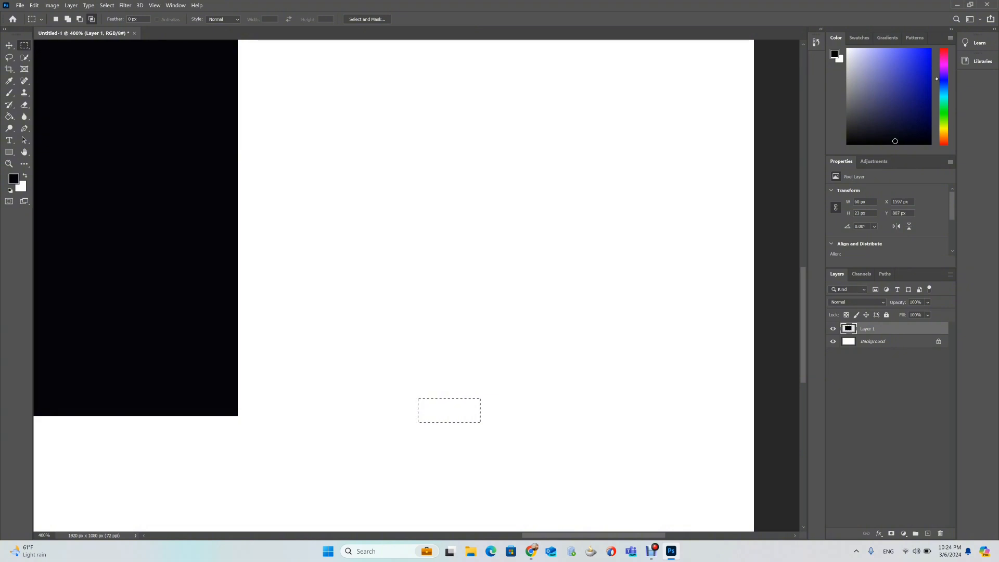
{"action": "key", "text": "ctrl+minus"}
{"action": "key", "text": "ctrl+minus"}
{"action": "key", "text": "ctrl+d"}
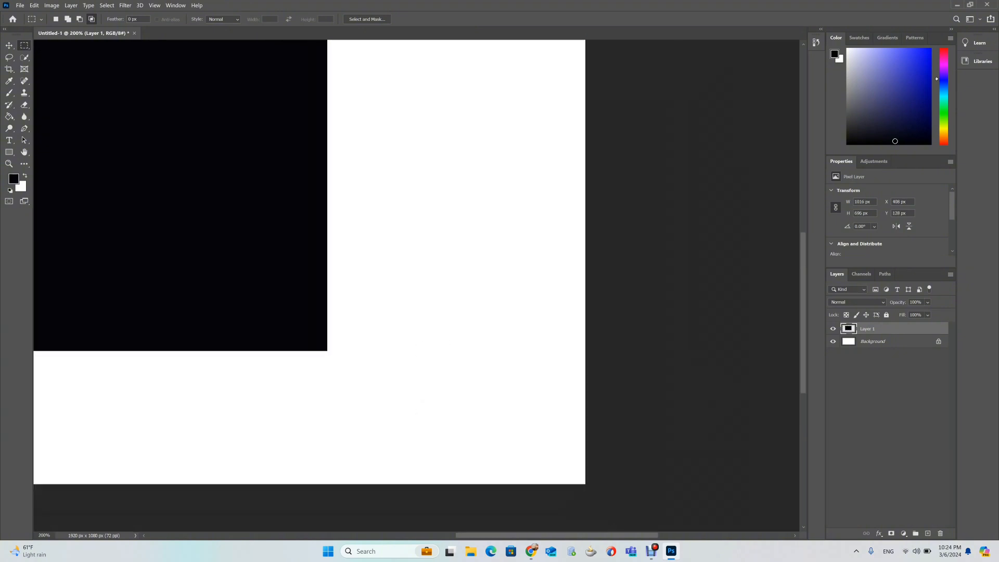
- Undo the black rectangle's fill and its selection on Layer 1
{"action": "key", "text": "ctrl+z"}
{"action": "key", "text": "ctrl+z"}
{"action": "key", "text": "ctrl+z"}
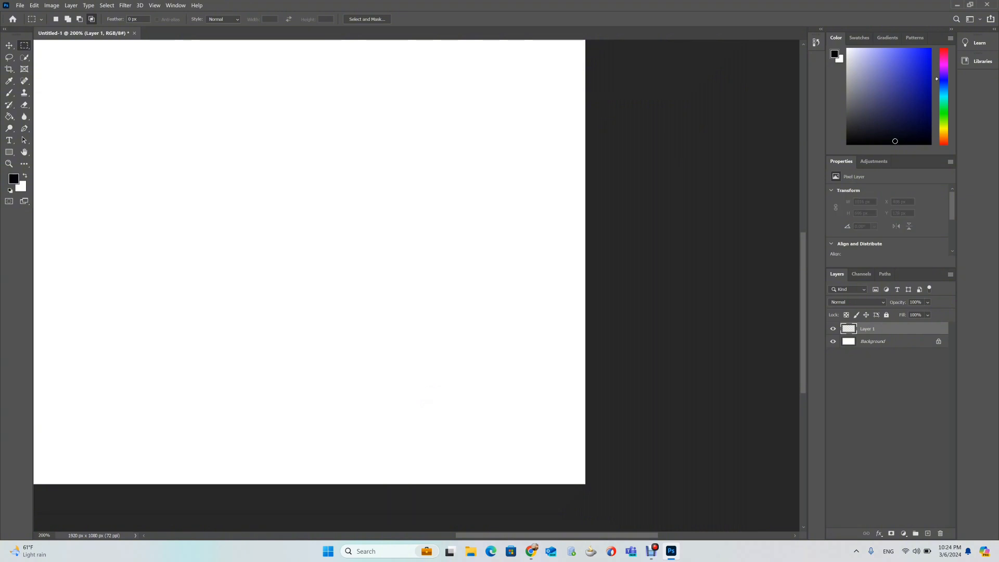
{"action": "key", "text": "ctrl+minus"}
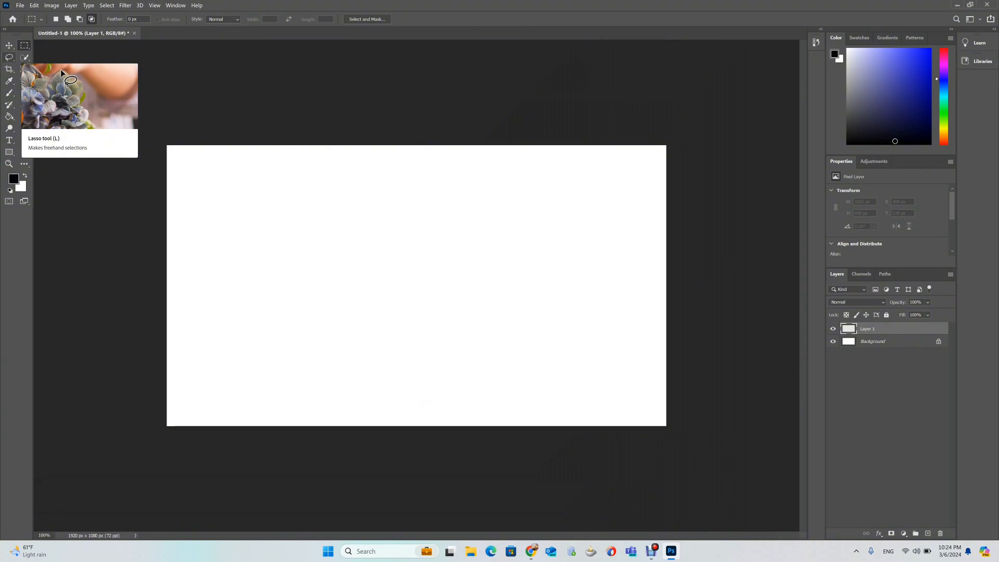
- Draw a closed freehand Lasso selection of about 1312 x 541 px across the upper part of the canvas on Layer 1
{"action": "left_click", "coordinate": [9, 57]}
{"action": "right_click", "coordinate": [9, 57]}
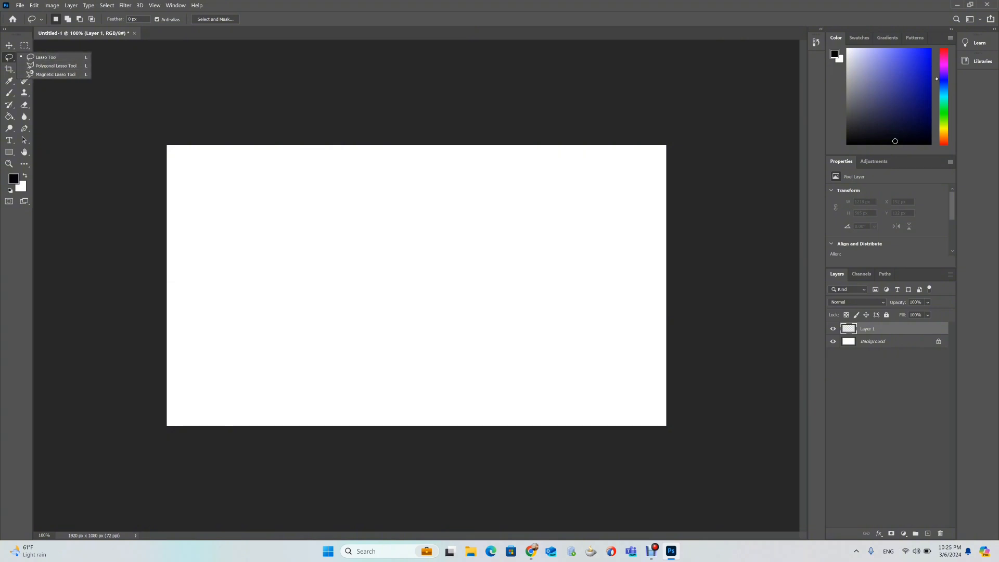
{"action": "left_click", "coordinate": [24, 46]}
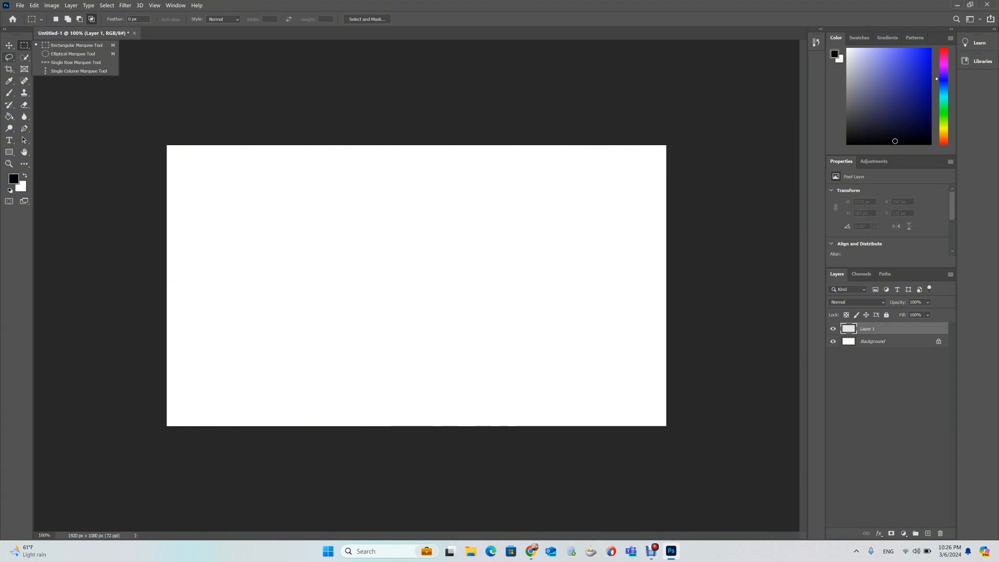
{"action": "key", "text": "l"}
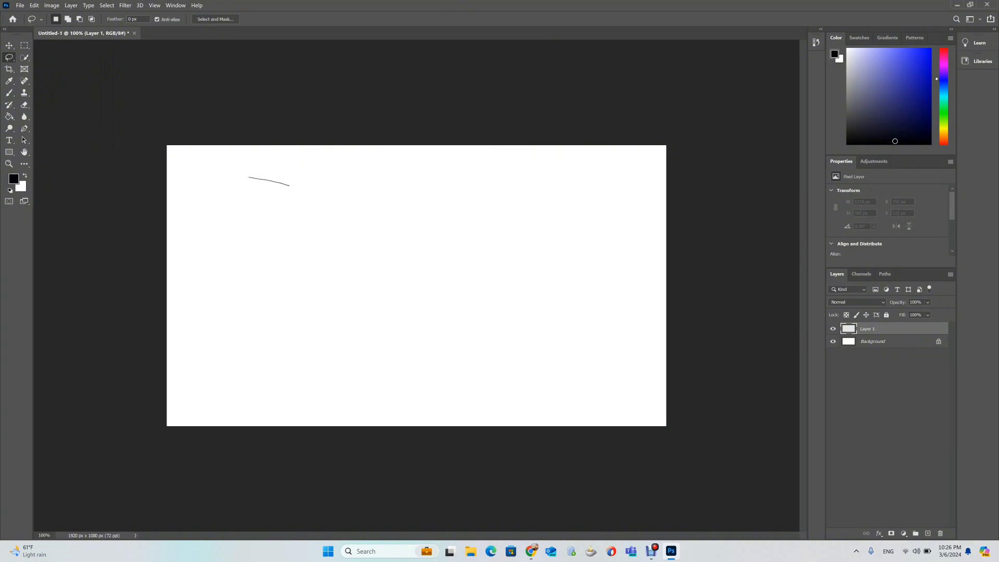
{"action": "mouse_move", "coordinate": [375, 169]}
{"action": "left_mouse_down"}
{"action": "mouse_move", "coordinate": [568, 176]}
{"action": "mouse_move", "coordinate": [575, 247]}
{"action": "mouse_move", "coordinate": [541, 308]}
{"action": "mouse_move", "coordinate": [325, 307]}
{"action": "mouse_move", "coordinate": [243, 260]}
{"action": "mouse_move", "coordinate": [234, 214]}
{"action": "mouse_move", "coordinate": [249, 177]}
{"action": "left_mouse_up"}
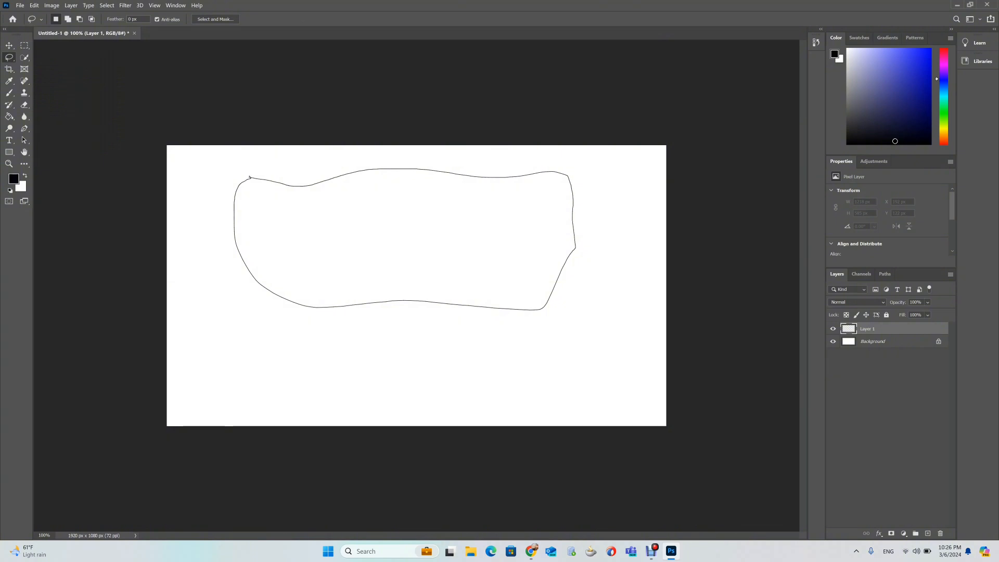
{"action": "left_click_drag", "start_coordinate": [249, 177], "coordinate": [250, 178]}
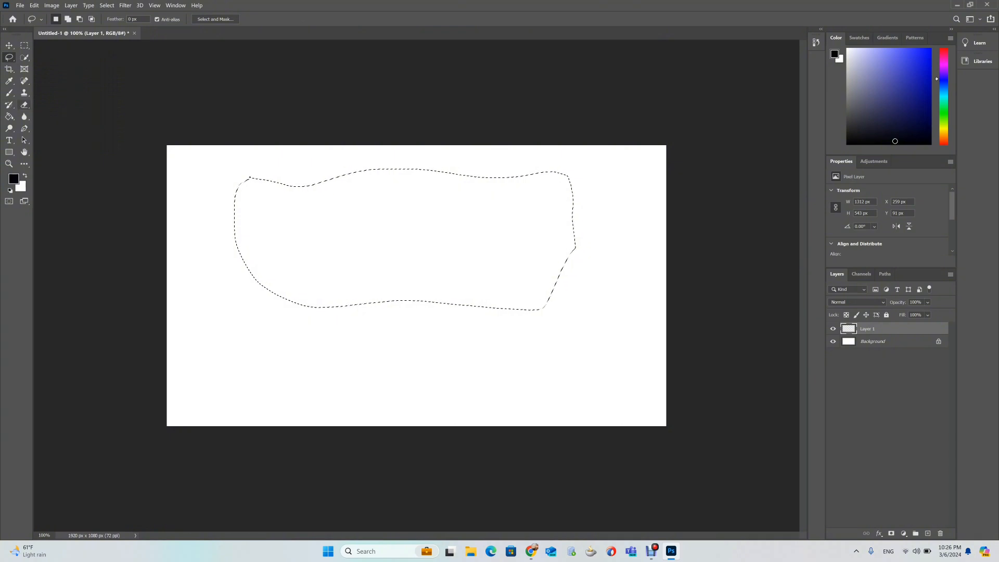
- Brush looping black strokes inside the freehand selection, clear them from Layer 1 and deselect
{"action": "left_click", "coordinate": [9, 93]}
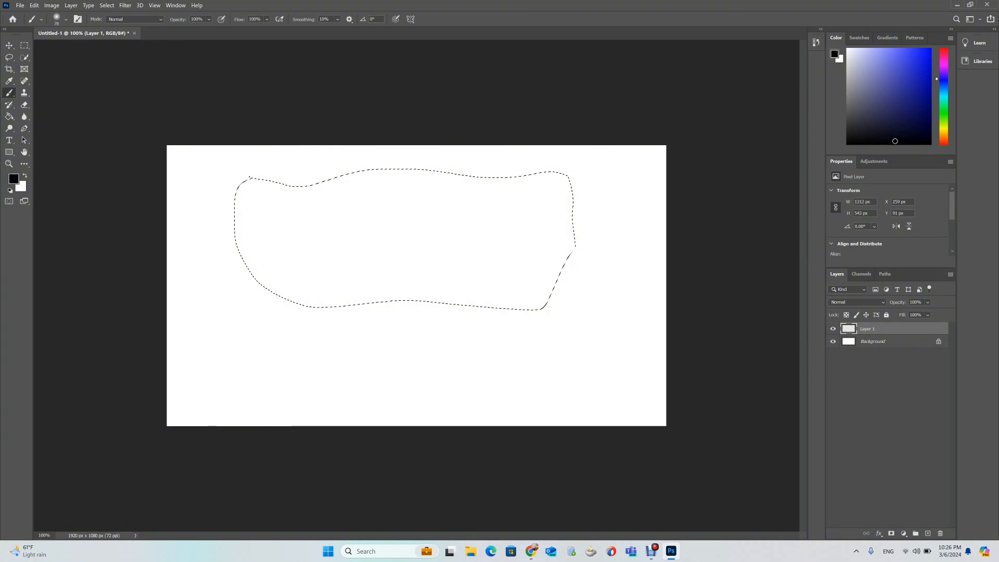
{"action": "mouse_move", "coordinate": [233, 213]}
{"action": "left_mouse_down"}
{"action": "mouse_move", "coordinate": [306, 185]}
{"action": "mouse_move", "coordinate": [404, 285]}
{"action": "mouse_move", "coordinate": [513, 245]}
{"action": "mouse_move", "coordinate": [481, 182]}
{"action": "mouse_move", "coordinate": [389, 217]}
{"action": "mouse_move", "coordinate": [297, 200]}
{"action": "mouse_move", "coordinate": [440, 257]}
{"action": "mouse_move", "coordinate": [444, 269]}
{"action": "mouse_move", "coordinate": [294, 225]}
{"action": "mouse_move", "coordinate": [491, 272]}
{"action": "mouse_move", "coordinate": [555, 264]}
{"action": "mouse_move", "coordinate": [416, 208]}
{"action": "left_mouse_up"}
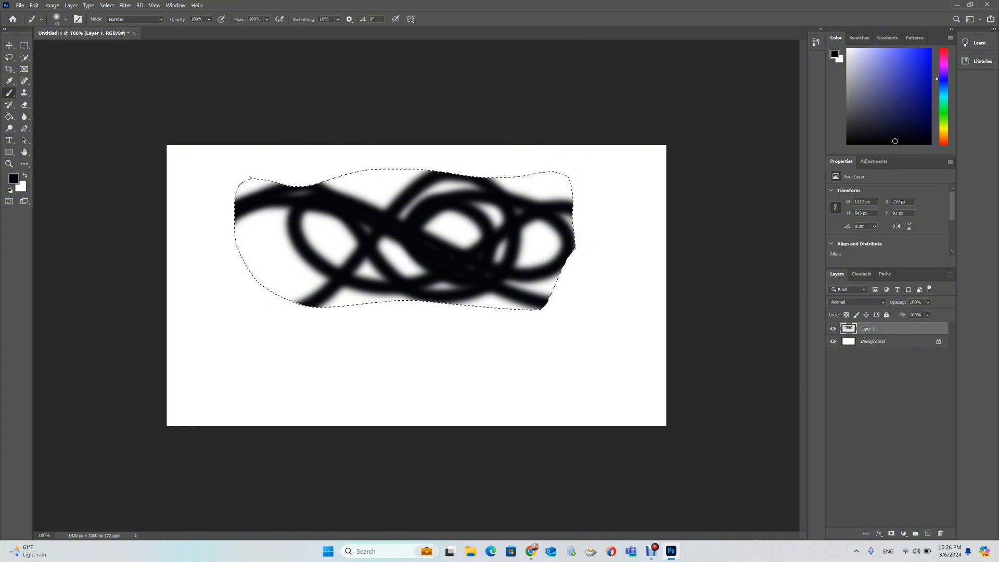
{"action": "key", "text": "Delete"}
{"action": "key", "text": "ctrl+d"}
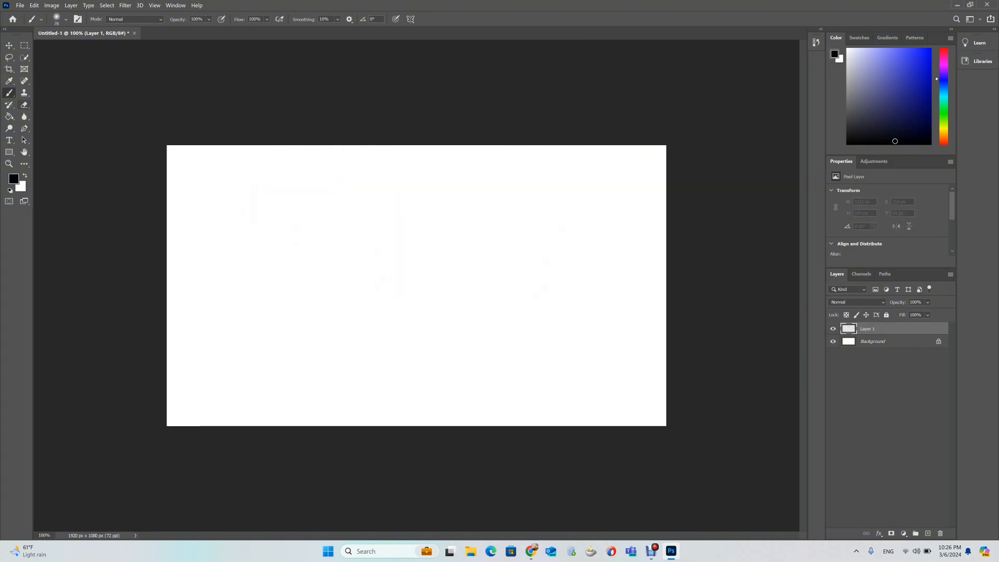
- Start a Polygonal Lasso outline in the upper part of the canvas and remove its last two anchor points
{"action": "left_click", "coordinate": [9, 57]}
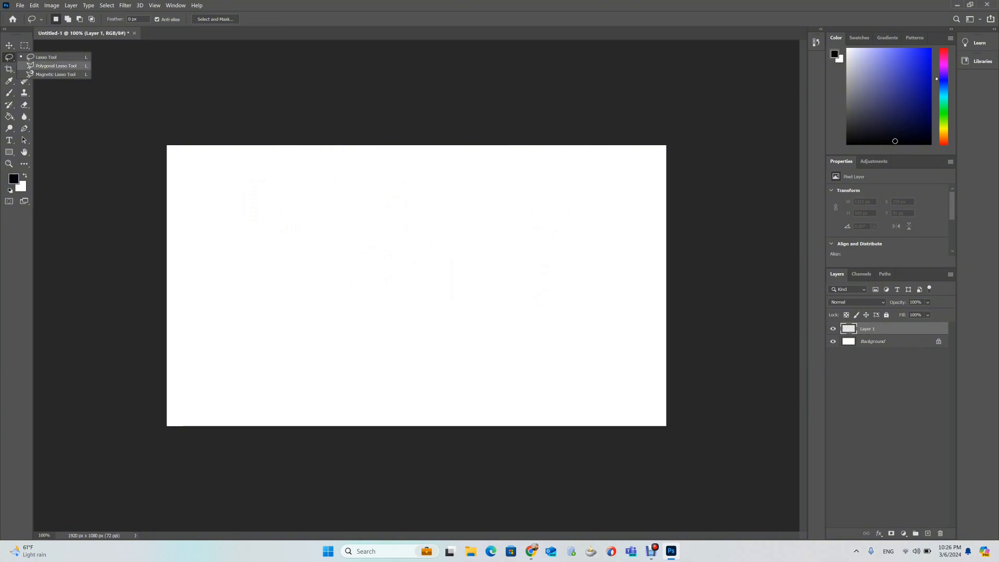
{"action": "left_click", "coordinate": [54, 66]}
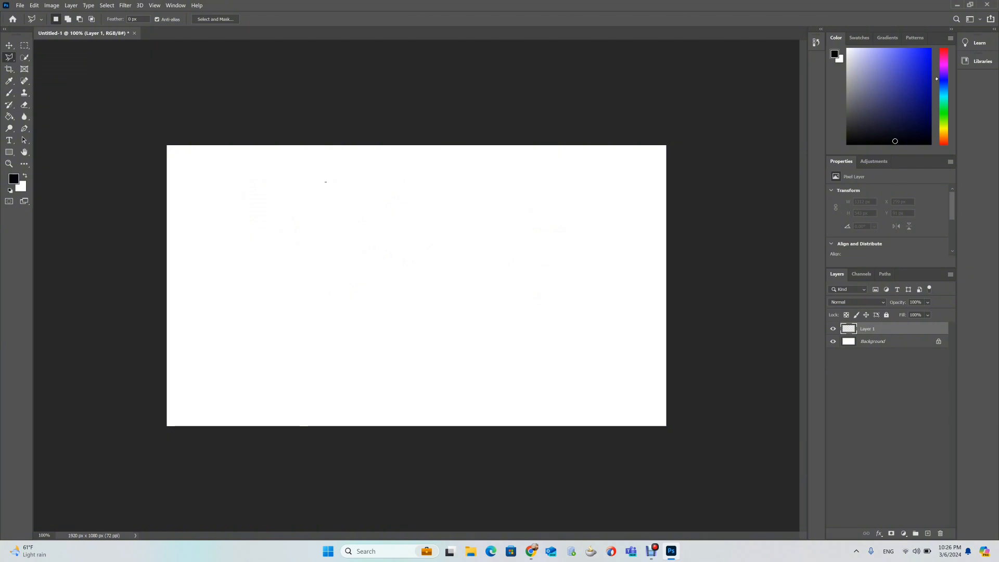
{"action": "left_click", "coordinate": [327, 182]}
{"action": "left_click", "coordinate": [529, 180]}
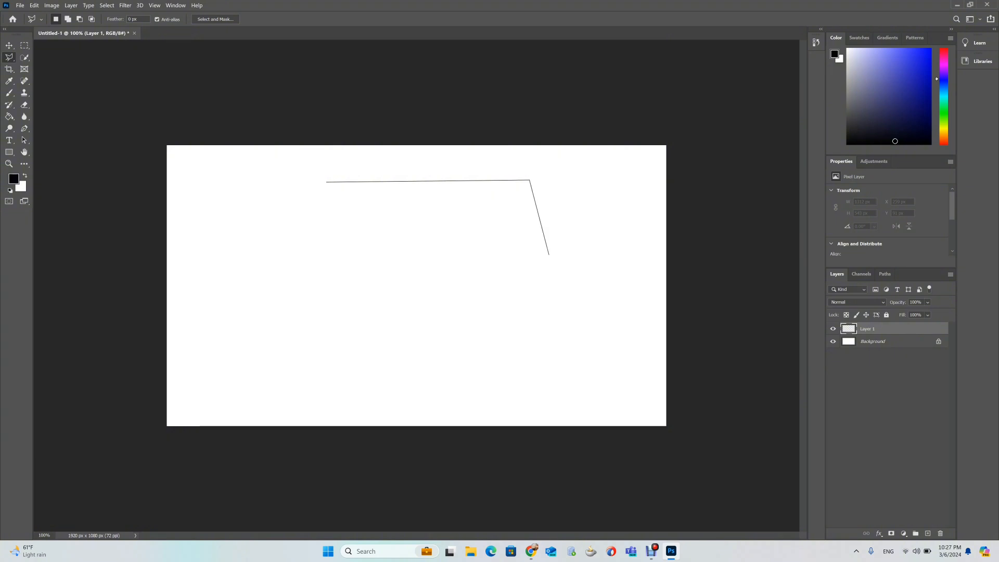
{"action": "left_click", "coordinate": [589, 276]}
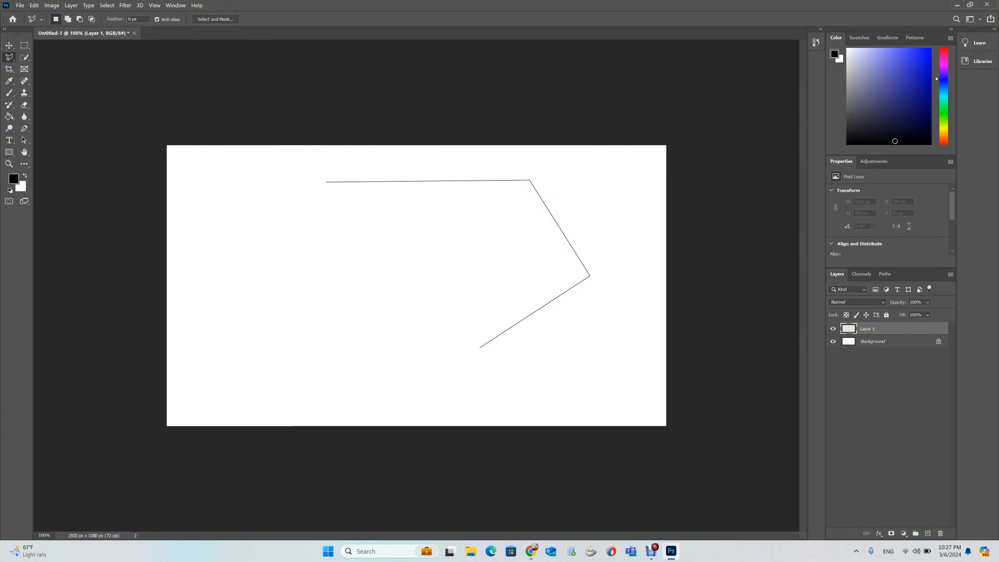
{"action": "key", "text": "BackSpace"}
{"action": "key", "text": "BackSpace"}
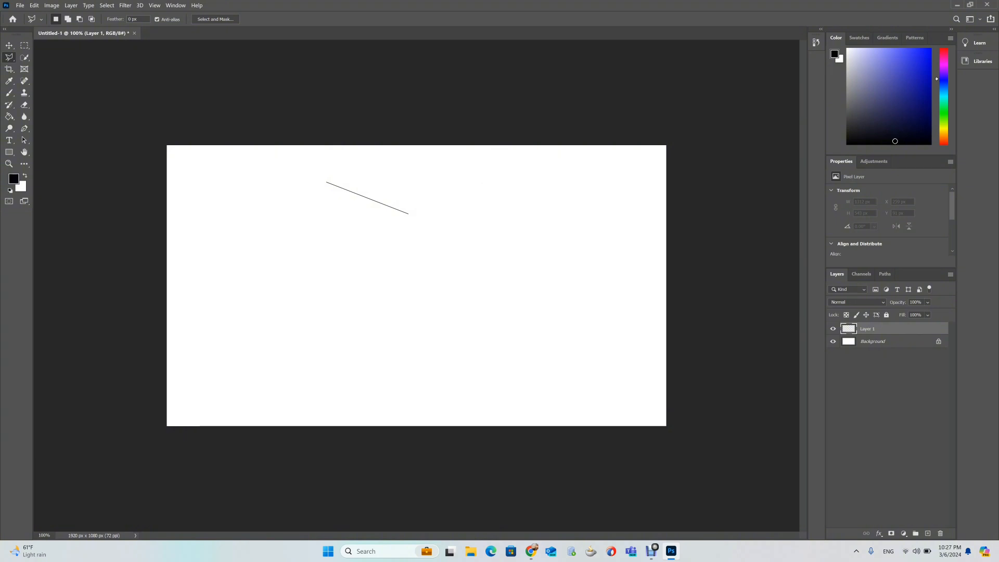
- Complete the polygonal outline as a closed hexagonal selection of about 624 x 508 px
{"action": "left_click", "coordinate": [408, 214]}
{"action": "left_click", "coordinate": [409, 285]}
{"action": "left_click", "coordinate": [327, 314]}
{"action": "left_click", "coordinate": [247, 293]}
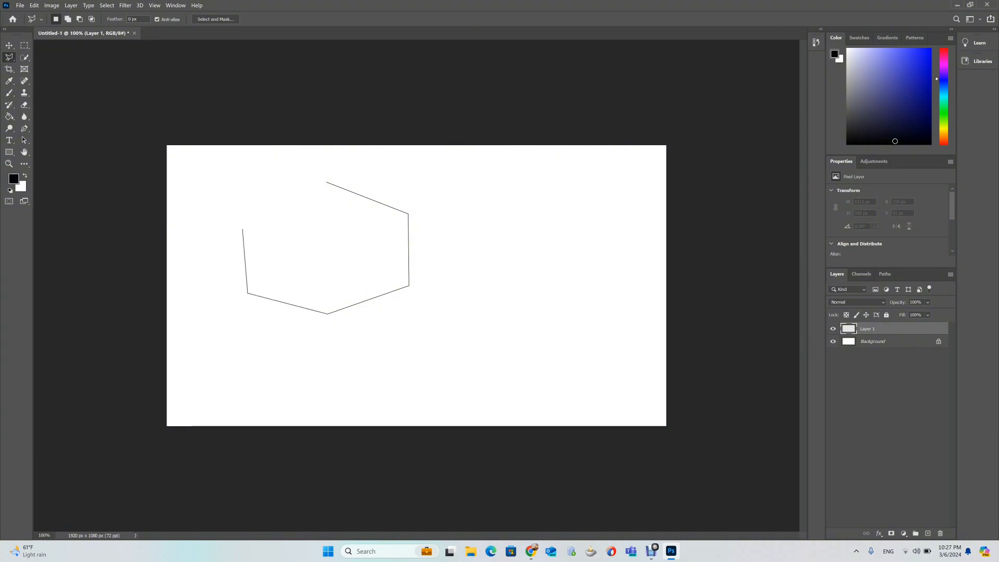
{"action": "left_click", "coordinate": [247, 207]}
{"action": "left_click", "coordinate": [327, 182]}
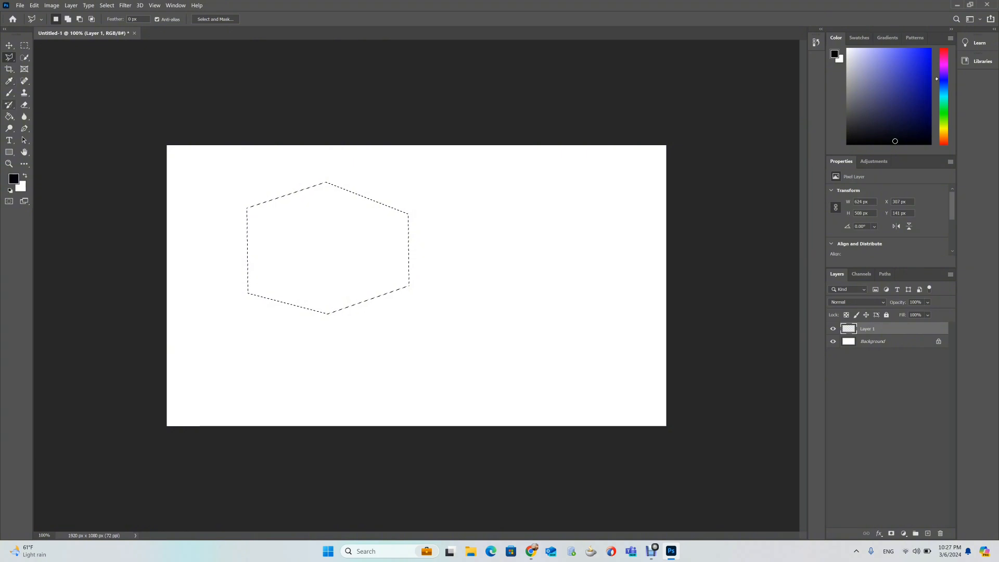
- Paint black brush strokes inside the hexagonal selection, clear them from Layer 1 and deselect
{"action": "left_click", "coordinate": [9, 105]}
{"action": "left_click", "coordinate": [9, 93]}
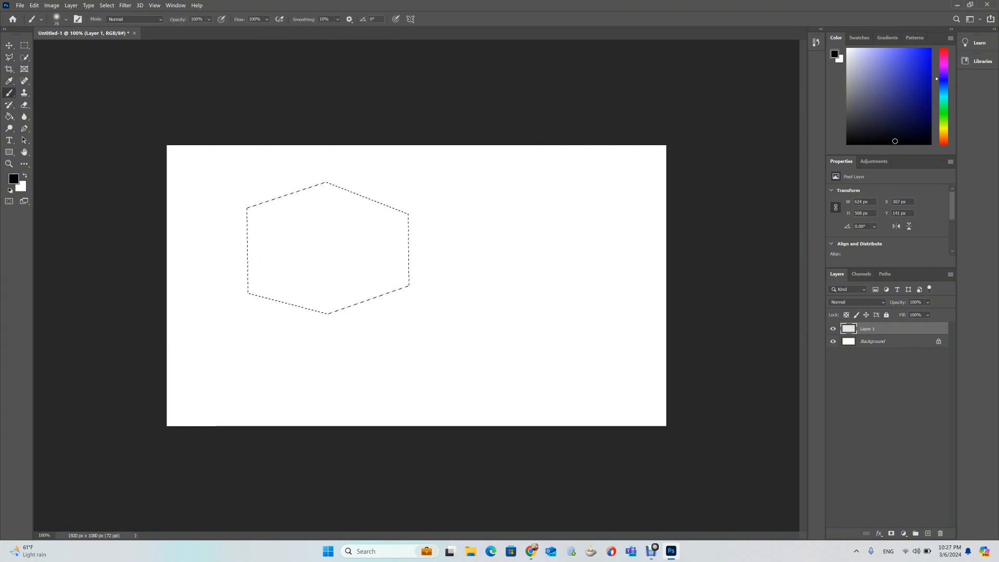
{"action": "left_click_drag", "start_coordinate": [263, 208], "coordinate": [400, 285]}
{"action": "mouse_move", "coordinate": [408, 232]}
{"action": "left_mouse_down"}
{"action": "mouse_move", "coordinate": [381, 283]}
{"action": "mouse_move", "coordinate": [358, 278]}
{"action": "mouse_move", "coordinate": [350, 252]}
{"action": "mouse_move", "coordinate": [329, 267]}
{"action": "mouse_move", "coordinate": [352, 291]}
{"action": "mouse_move", "coordinate": [361, 288]}
{"action": "mouse_move", "coordinate": [311, 267]}
{"action": "mouse_move", "coordinate": [319, 244]}
{"action": "mouse_move", "coordinate": [306, 221]}
{"action": "left_mouse_up"}
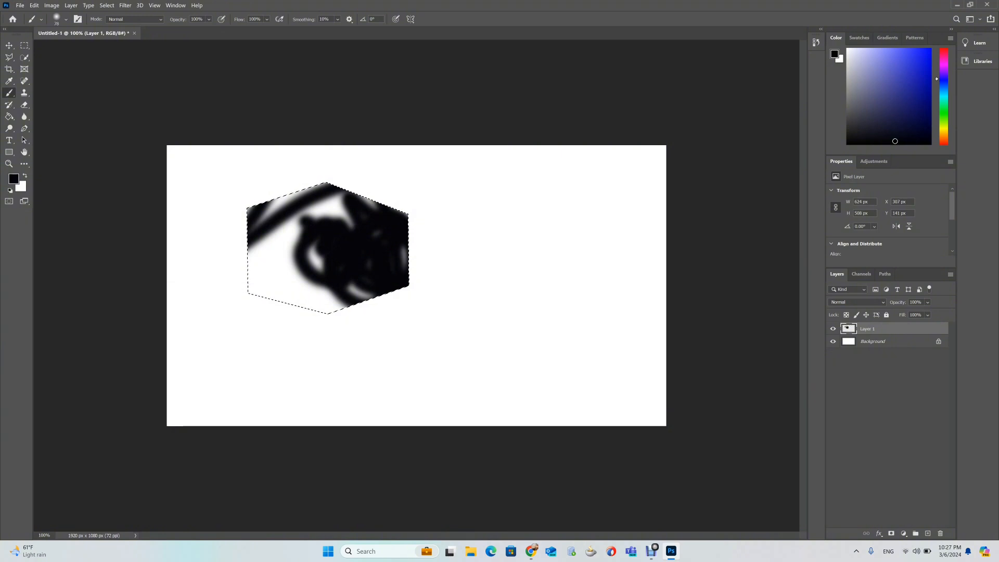
{"action": "key", "text": "Delete"}
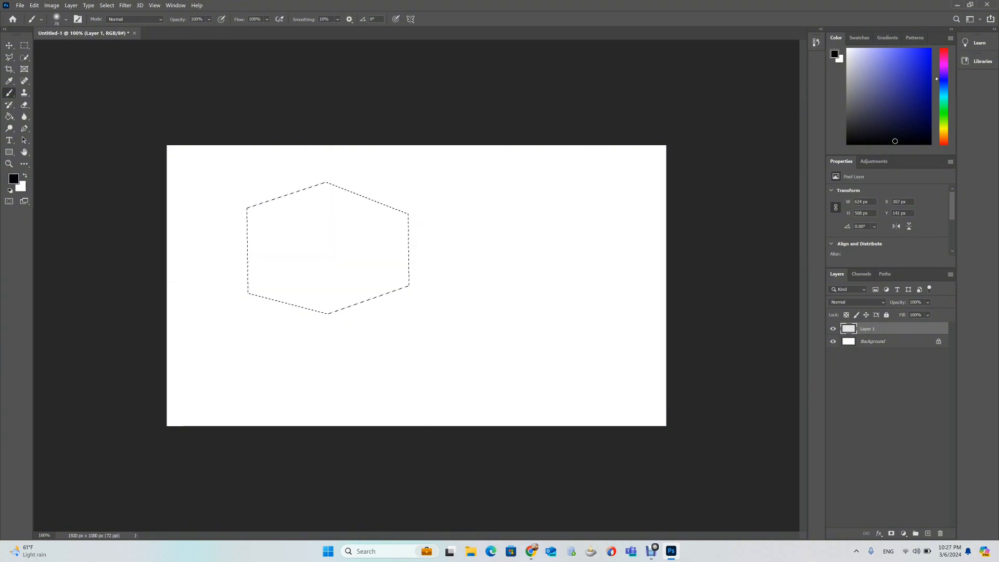
{"action": "key", "text": "ctrl+d"}
{"action": "right_click", "coordinate": [10, 69]}
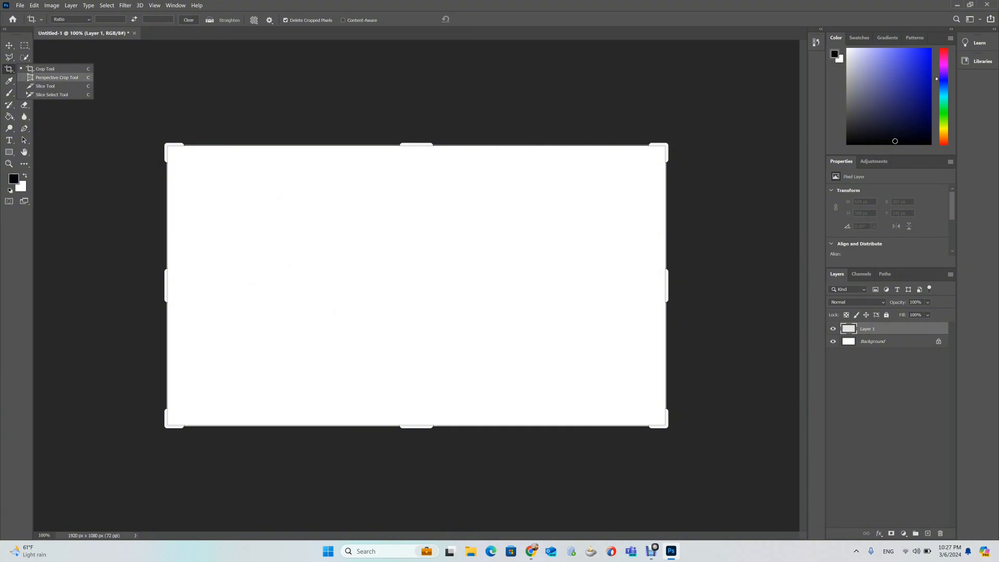
{"action": "left_click", "coordinate": [10, 57]}
{"action": "right_click", "coordinate": [9, 58]}
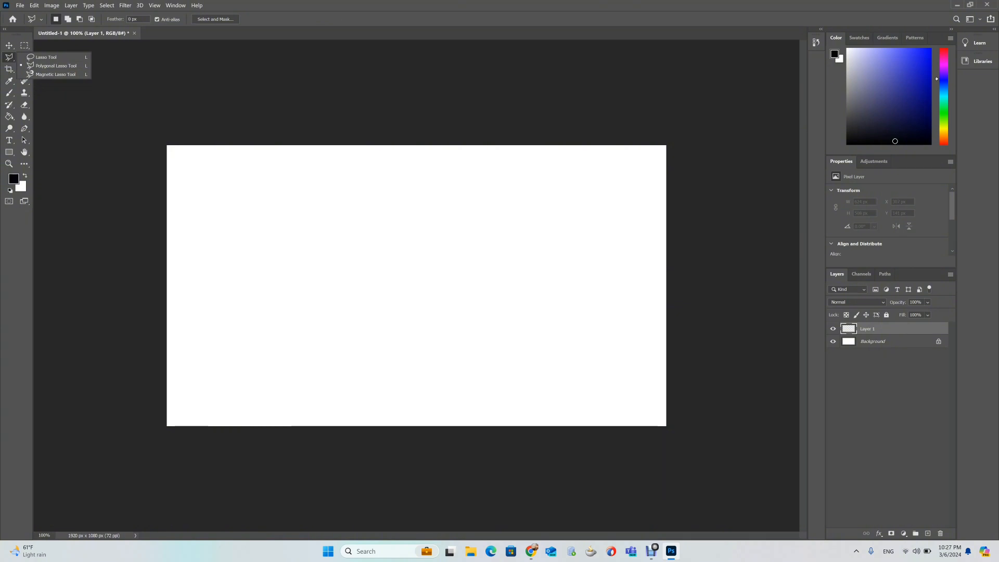
- Switch to Chrome, search for "unsplash" in an Incognito window and open the Unsplash website
{"action": "left_click", "coordinate": [531, 551]}
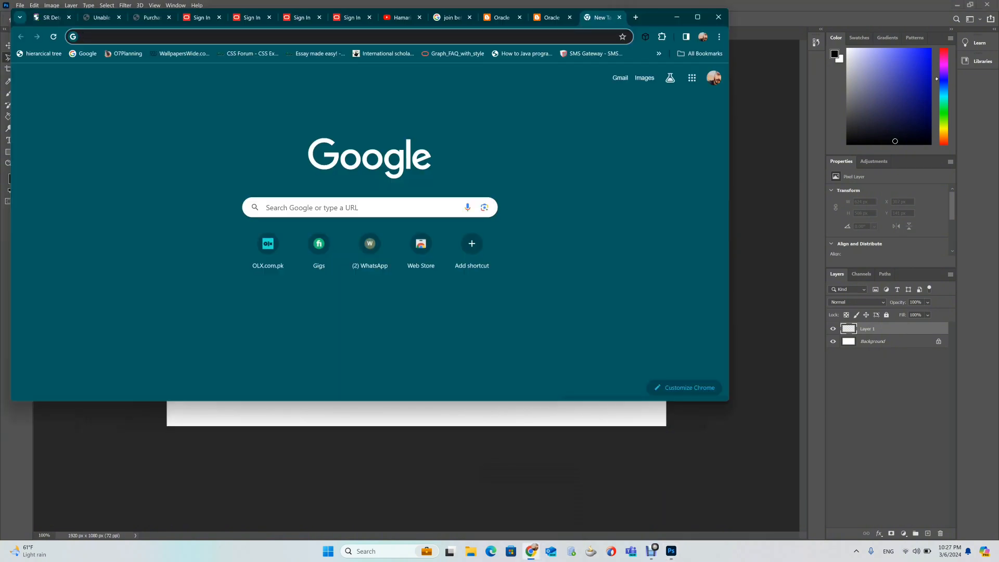
{"action": "left_click", "coordinate": [697, 17]}
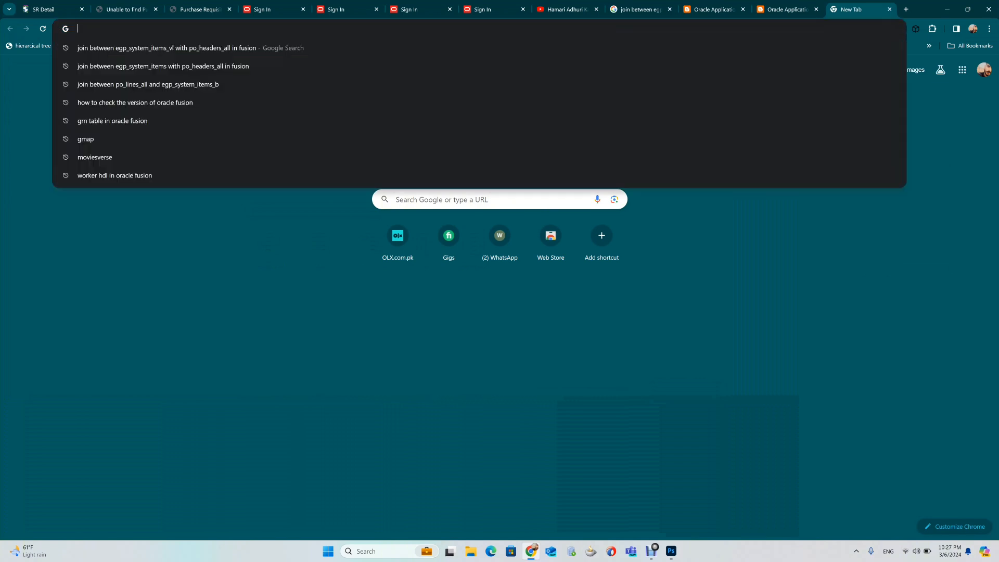
{"action": "key", "text": "ctrl+shift+n"}
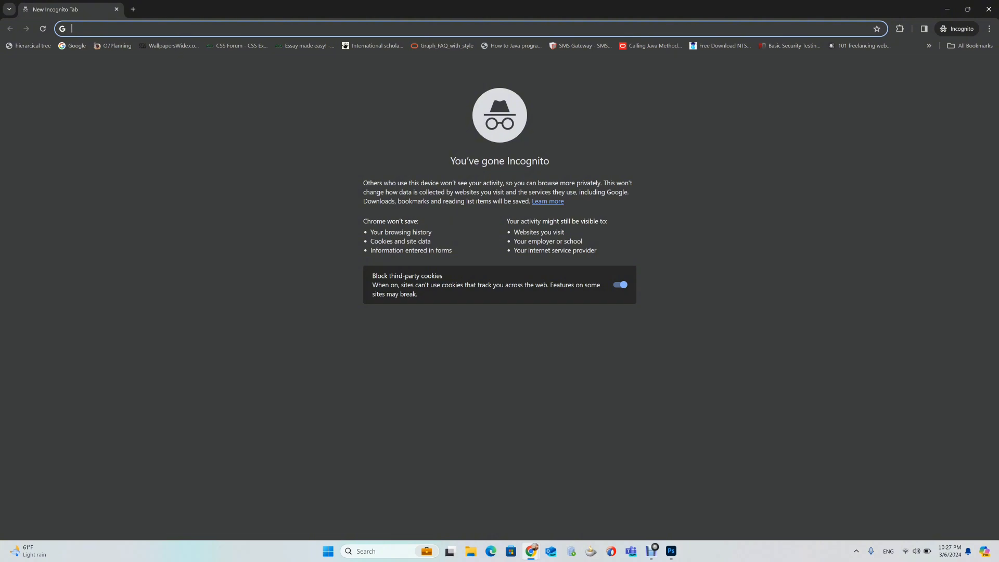
{"action": "type", "text": "unsplash"}
{"action": "key", "text": "Return"}
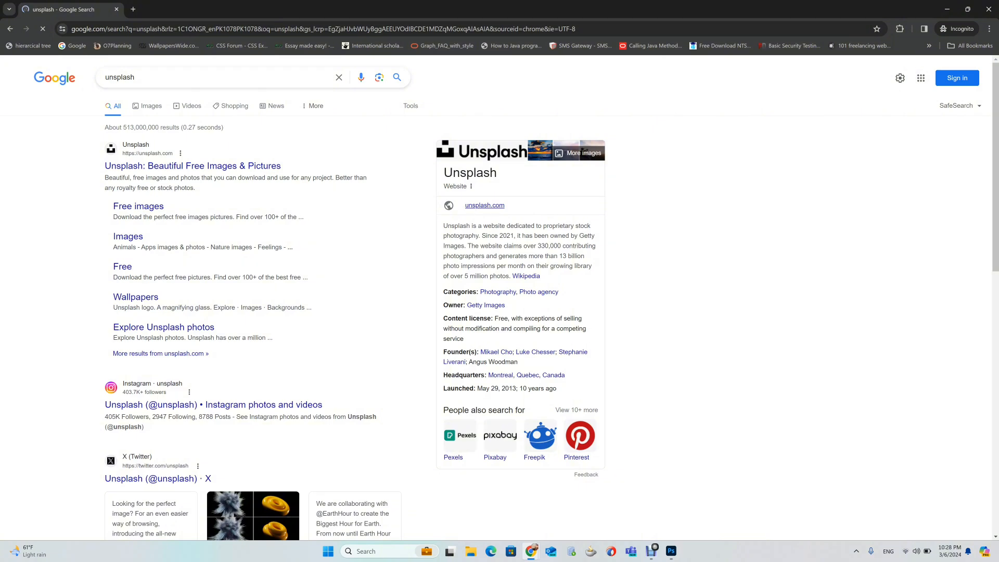
{"action": "left_click", "coordinate": [193, 165]}
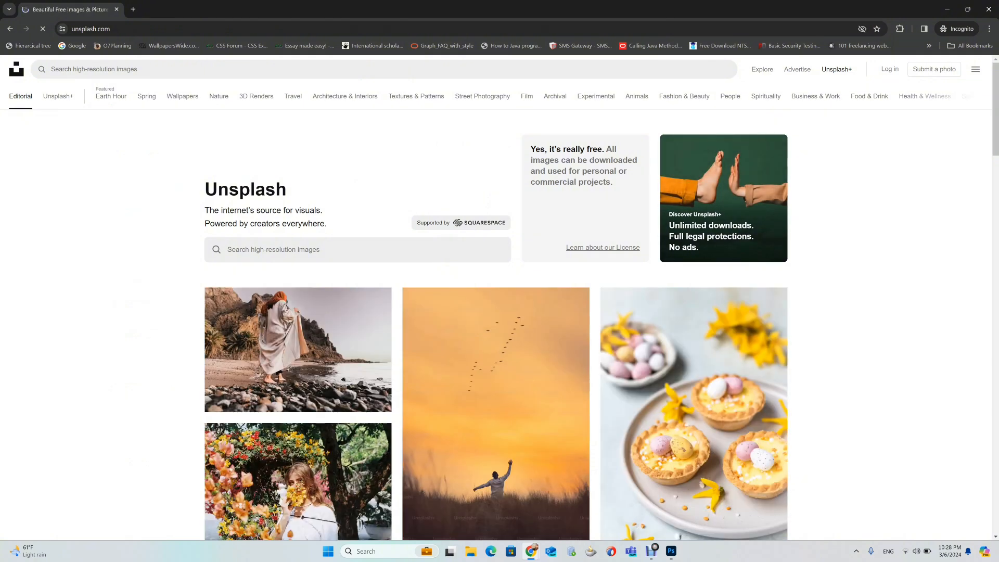
- Search Unsplash for "building" images
{"action": "left_click", "coordinate": [333, 70]}
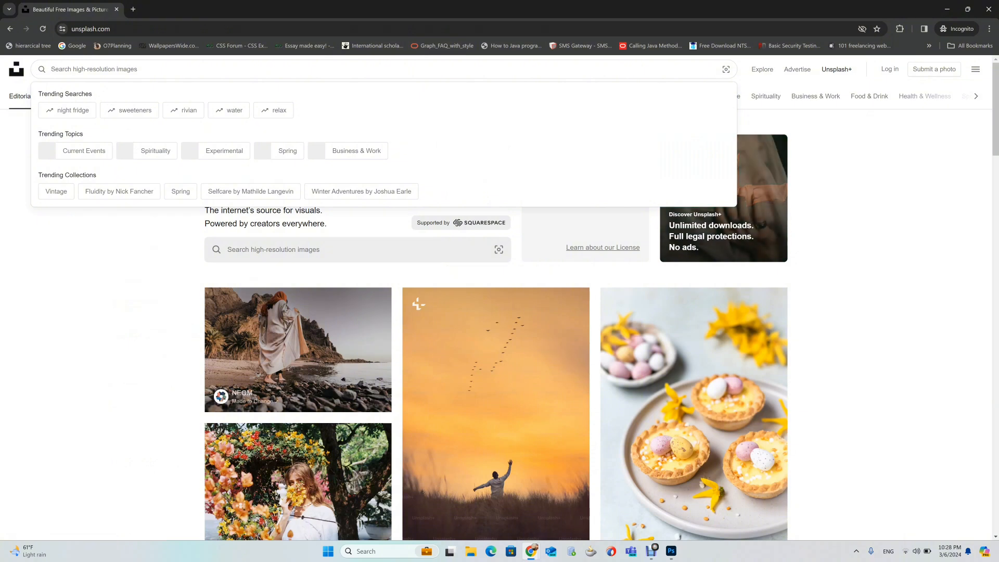
{"action": "type", "text": "buil"}
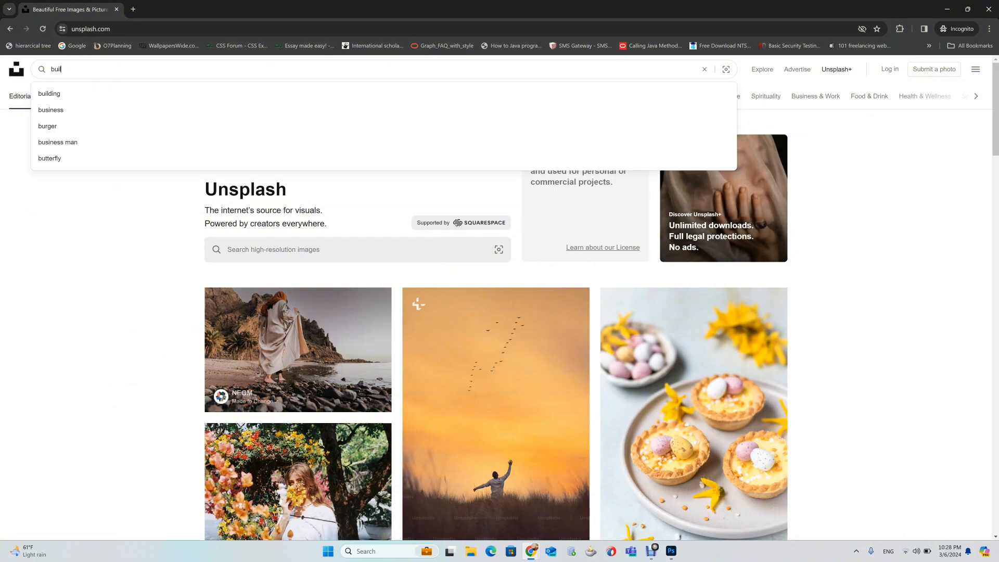
{"action": "type", "text": "ding"}
{"action": "key", "text": "Return"}
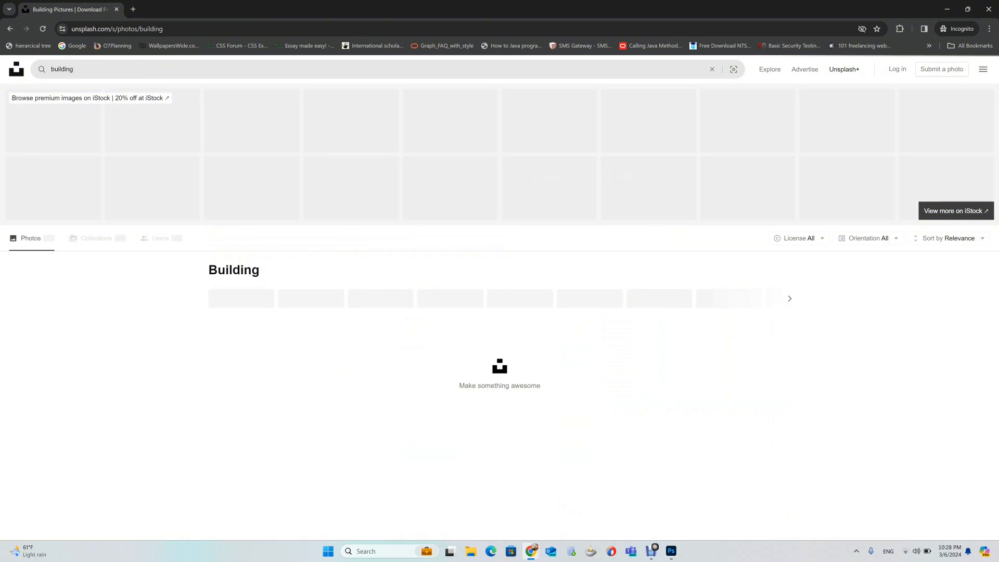
- Download the photo of two skyscrapers against a teal sky as a JPEG image into the Downloads folder
{"action": "scroll", "coordinate": [495, 364], "scroll_direction": "down", "scroll_amount": 2}
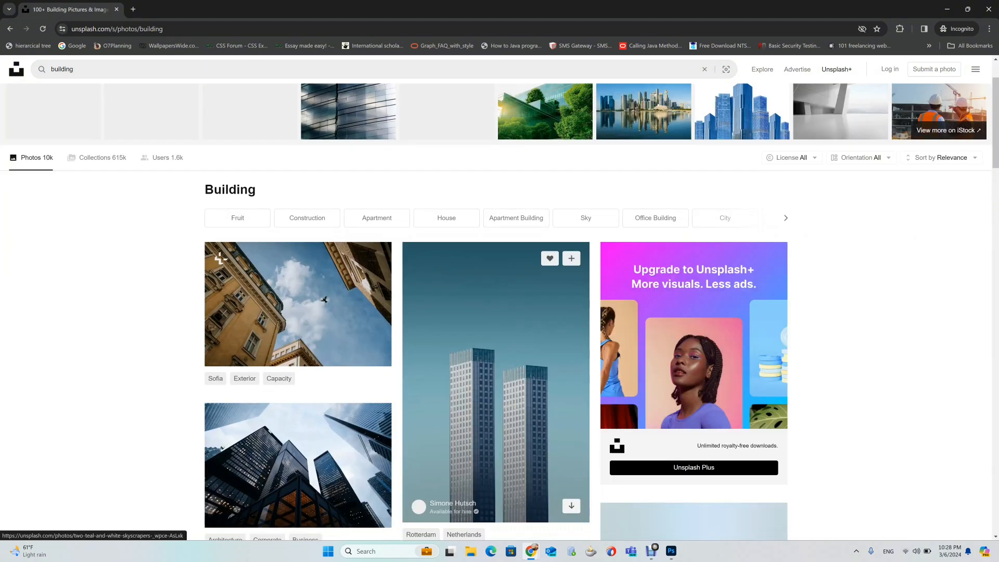
{"action": "scroll", "coordinate": [571, 391], "scroll_direction": "down", "scroll_amount": 2}
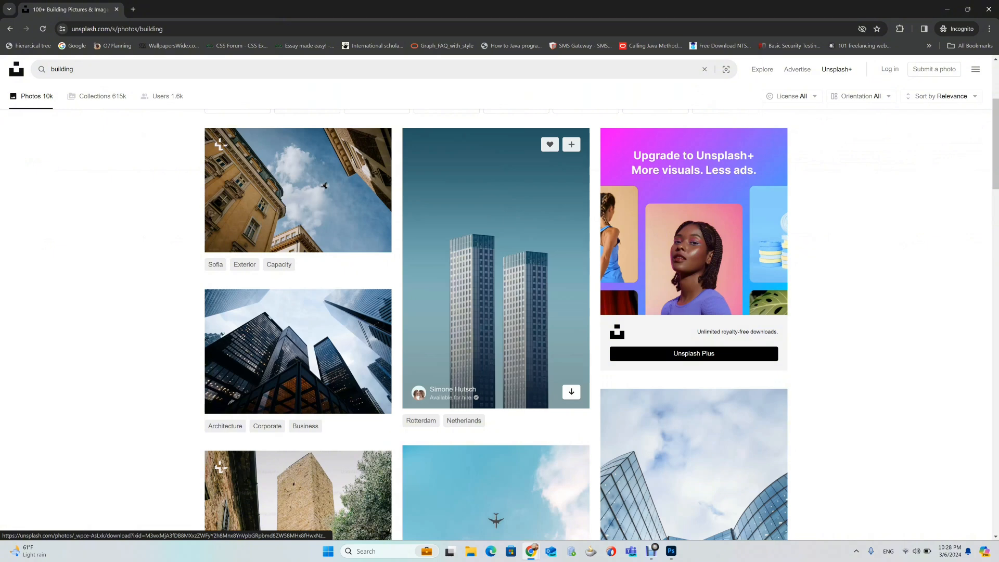
{"action": "left_click", "coordinate": [571, 392]}
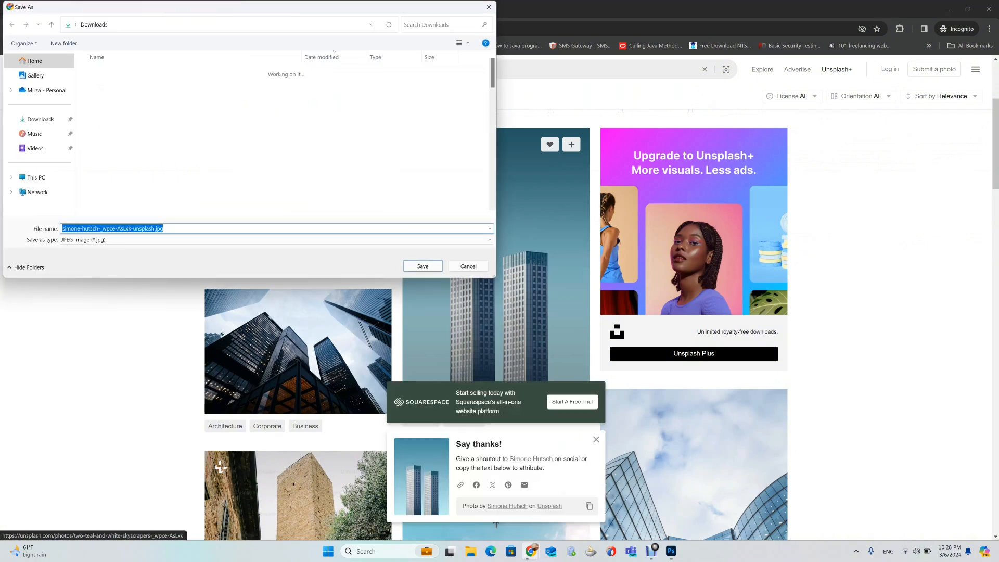
{"action": "left_click", "coordinate": [422, 265]}
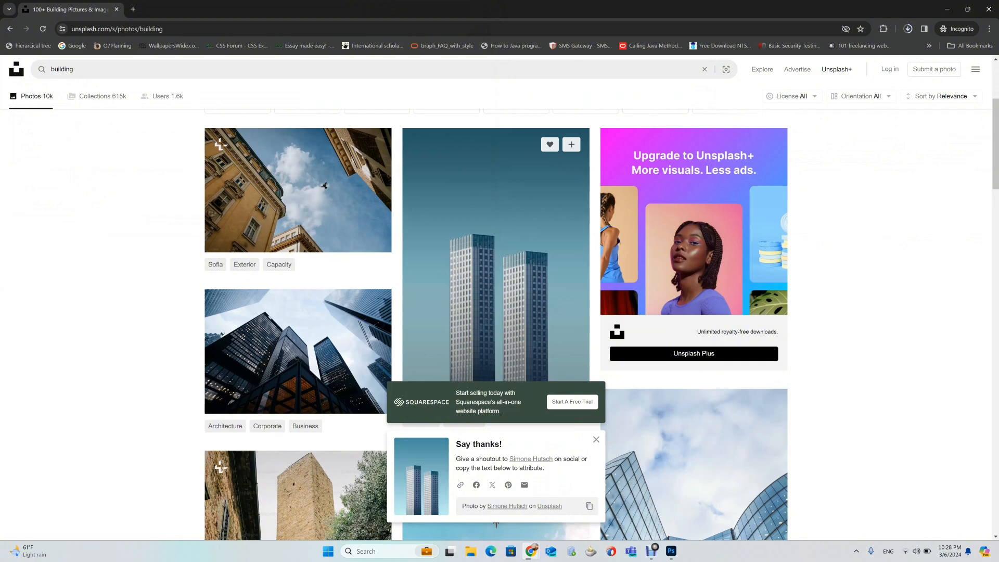
{"action": "left_click", "coordinate": [907, 28]}
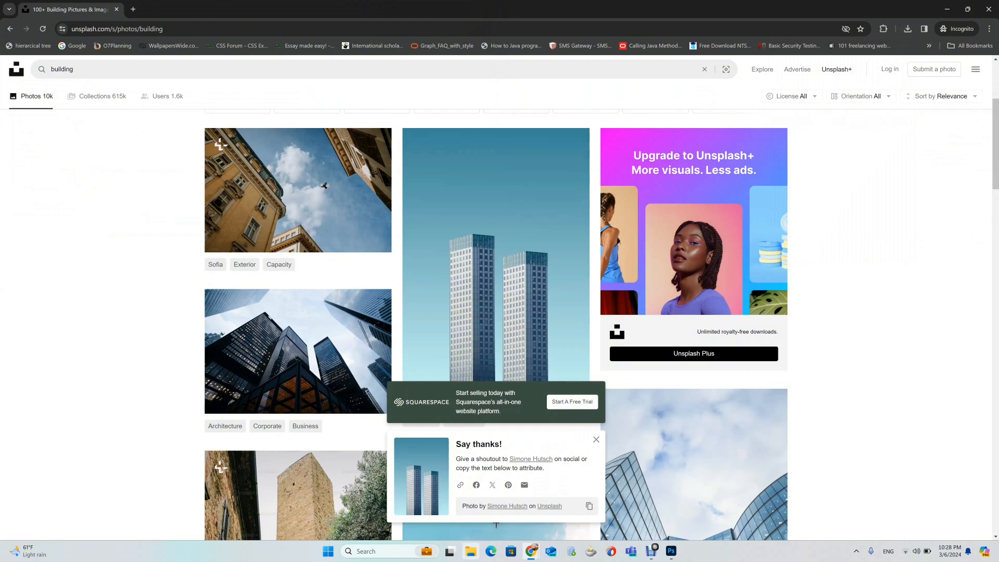
- Open the downloaded two-skyscraper photo from the Downloads folder as a new document in Photoshop
{"action": "left_click", "coordinate": [470, 552]}
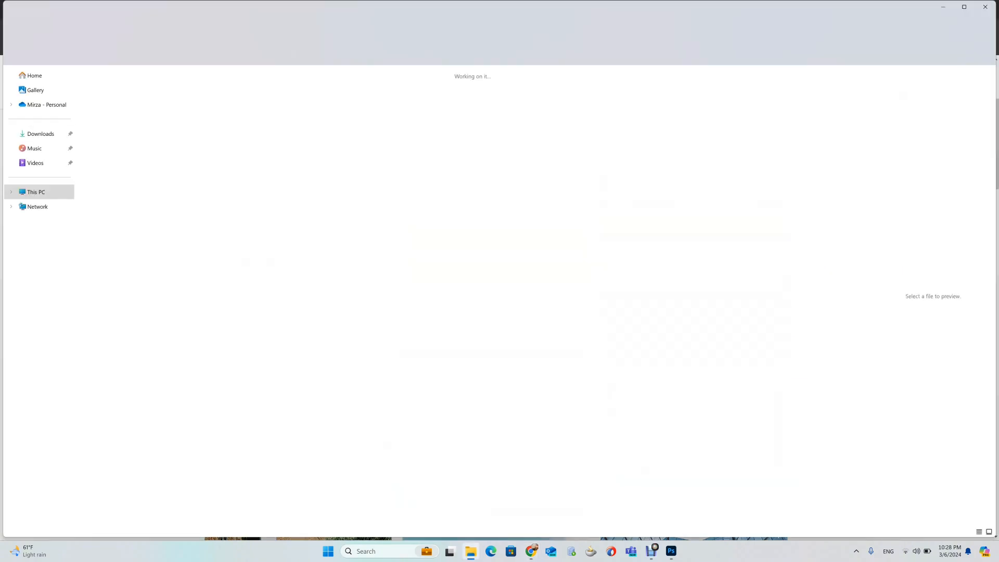
{"action": "left_click", "coordinate": [37, 90]}
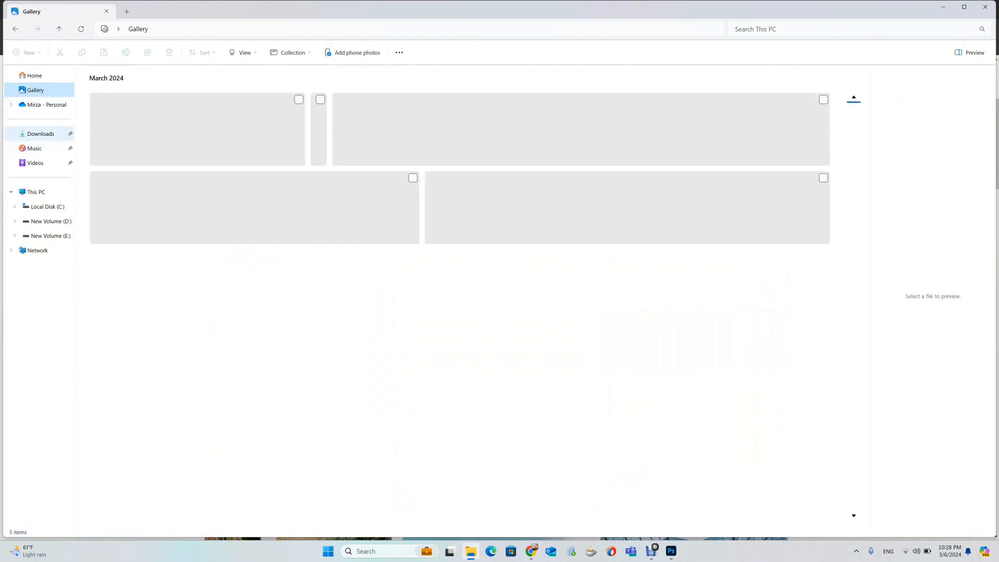
{"action": "left_click", "coordinate": [41, 133]}
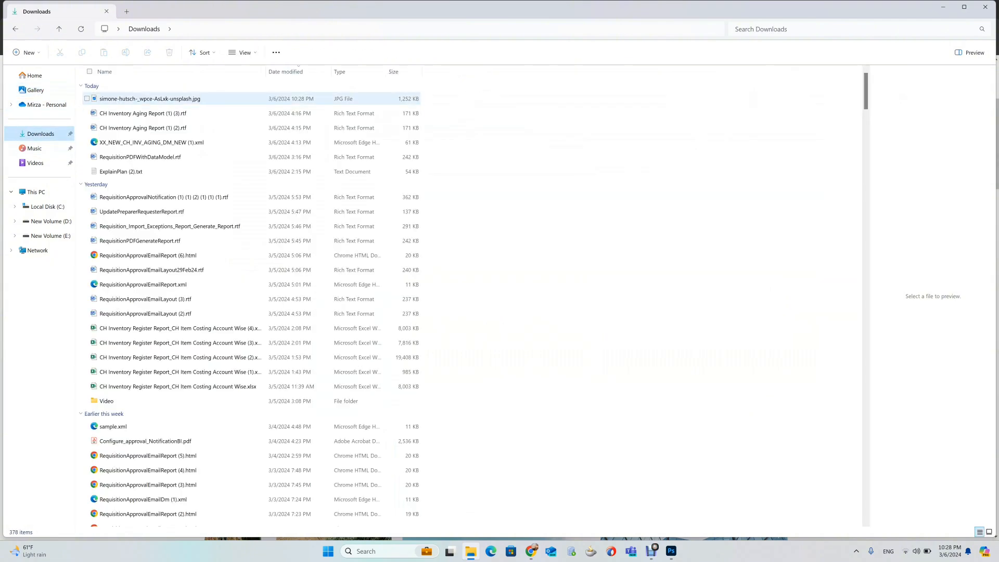
{"action": "left_click", "coordinate": [150, 98]}
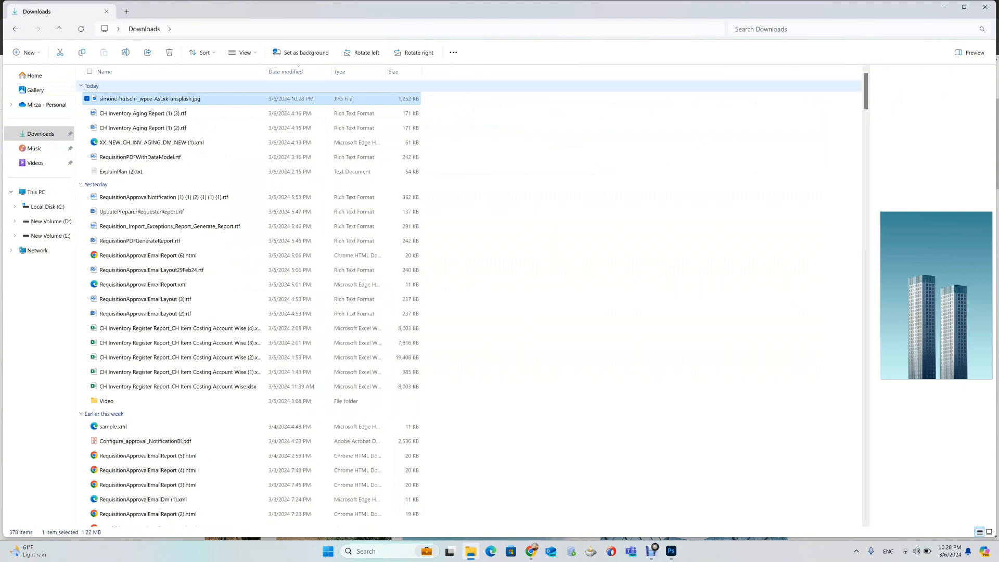
{"action": "left_click_drag", "start_coordinate": [149, 99], "coordinate": [671, 544]}
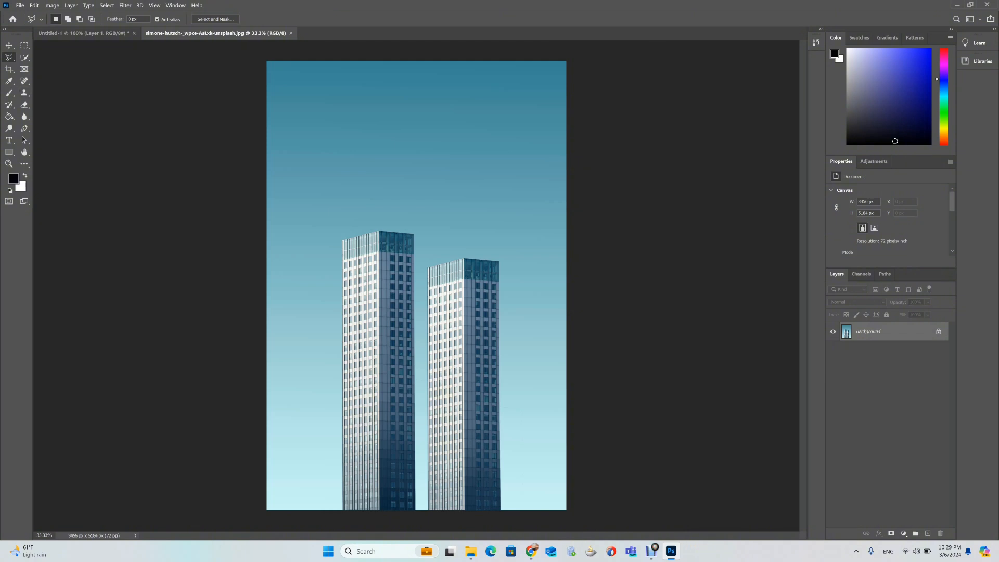
- Outline both skyscrapers down past the photo's lower edge with the Polygonal Lasso tool and close the selection
{"action": "key", "text": "ctrl+plus"}
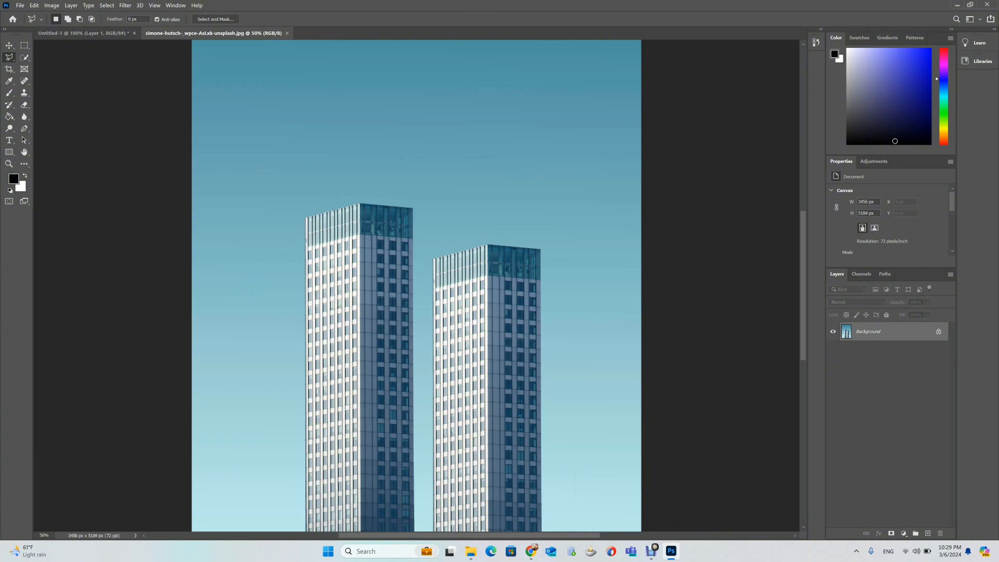
{"action": "mouse_move", "coordinate": [416, 370]}
{"action": "left_mouse_down"}
{"action": "mouse_move", "coordinate": [430, 200]}
{"action": "mouse_move", "coordinate": [446, 262]}
{"action": "mouse_move", "coordinate": [436, 258]}
{"action": "mouse_move", "coordinate": [432, 269]}
{"action": "mouse_move", "coordinate": [420, 216]}
{"action": "mouse_move", "coordinate": [470, 279]}
{"action": "mouse_move", "coordinate": [542, 221]}
{"action": "mouse_move", "coordinate": [434, 180]}
{"action": "mouse_move", "coordinate": [421, 244]}
{"action": "mouse_move", "coordinate": [404, 236]}
{"action": "left_mouse_up"}
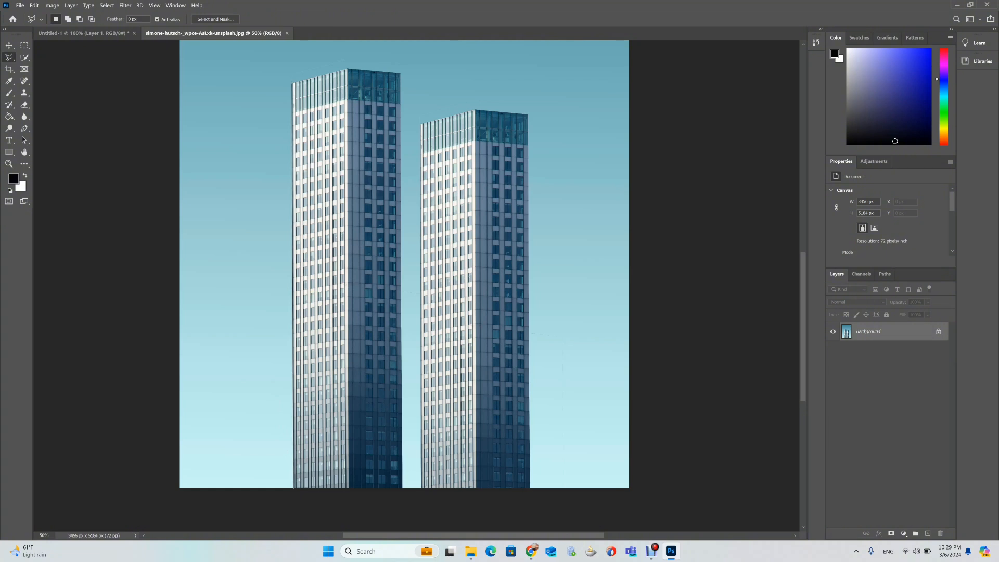
{"action": "left_click", "coordinate": [292, 81]}
{"action": "left_click", "coordinate": [400, 74]}
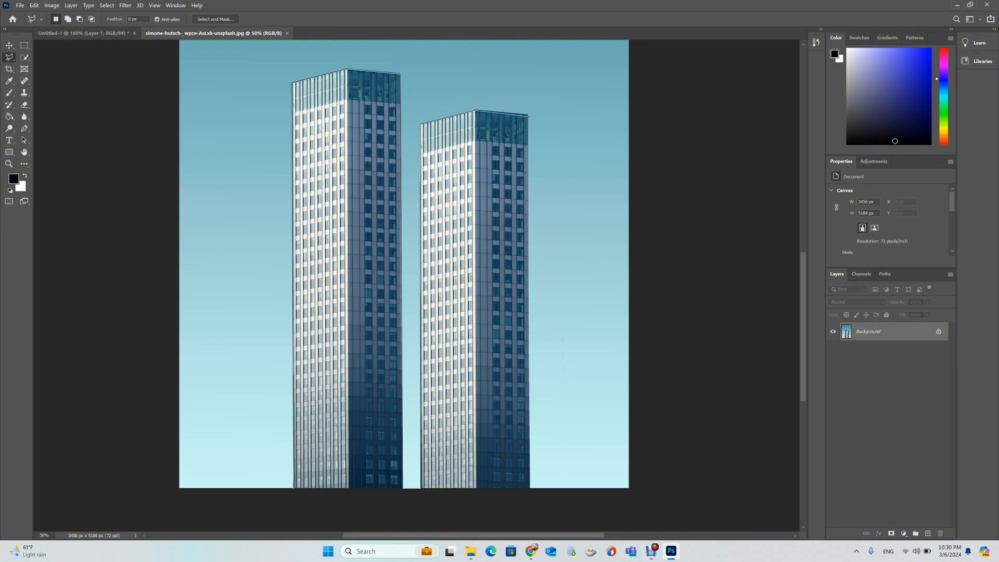
{"action": "left_click", "coordinate": [528, 115]}
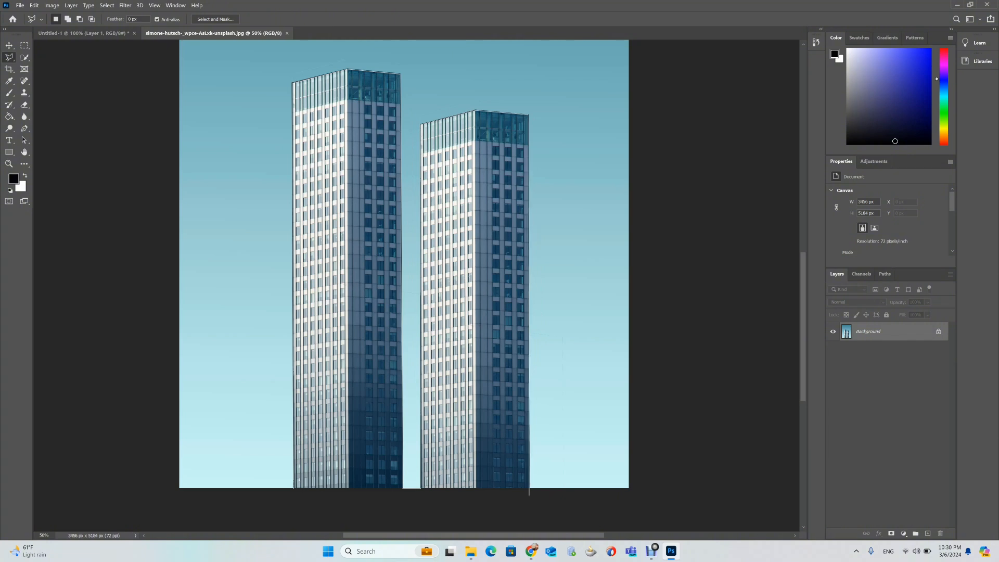
{"action": "left_click", "coordinate": [530, 502]}
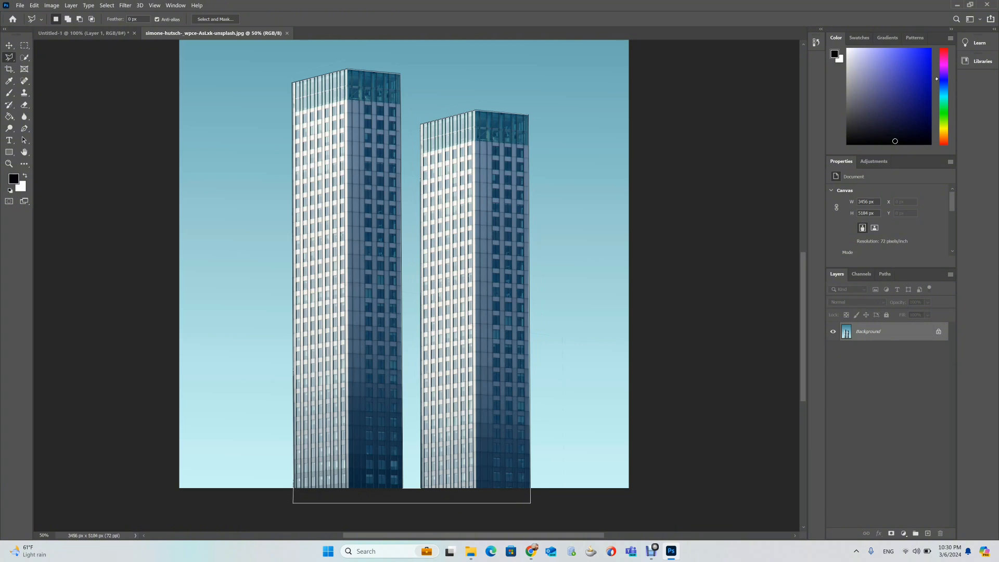
{"action": "left_click", "coordinate": [293, 488]}
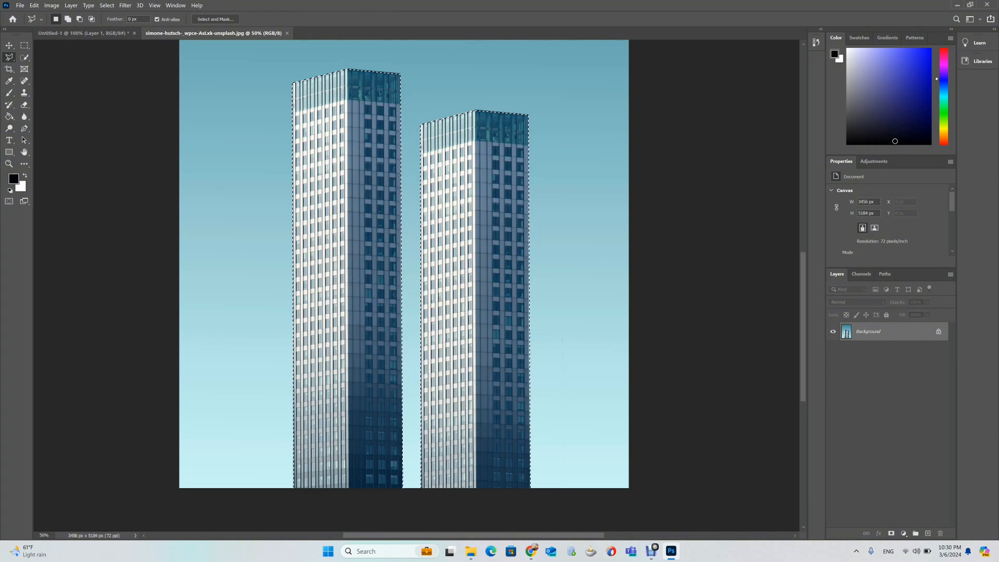
- Copy the selected skyscrapers to a new layer and hide the Background layer
{"action": "right_click", "coordinate": [461, 203]}
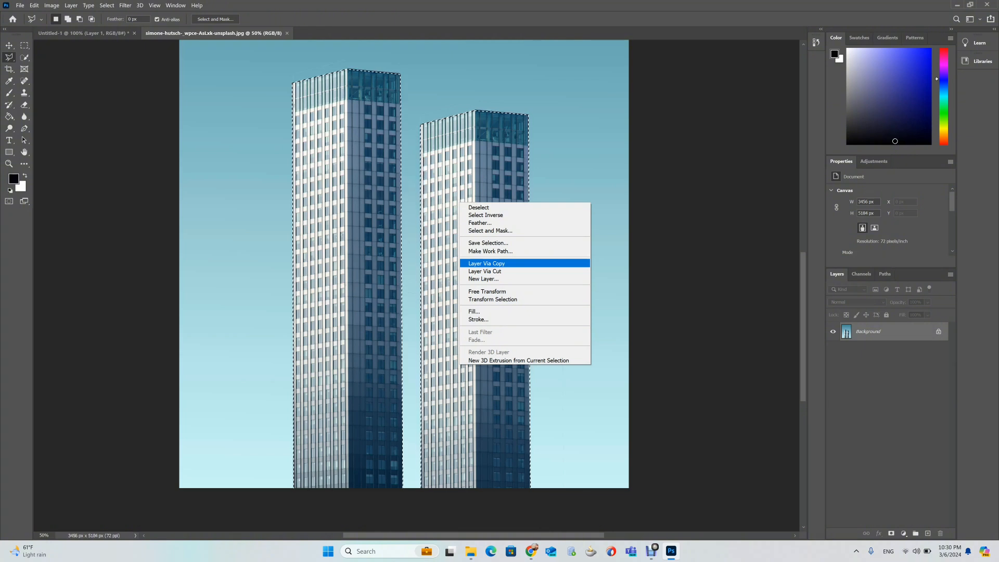
{"action": "left_click", "coordinate": [487, 264]}
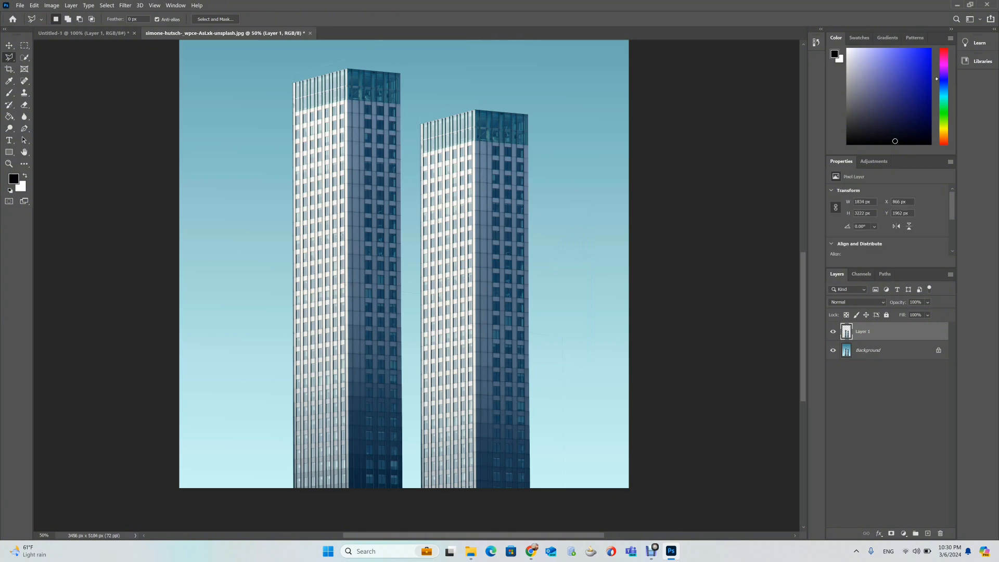
{"action": "left_click", "coordinate": [833, 350]}
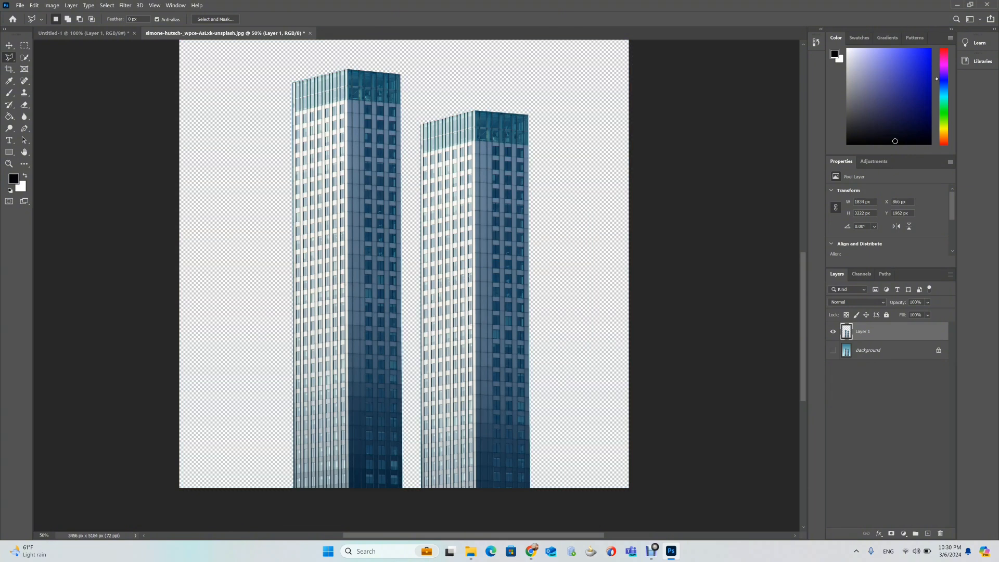
{"action": "left_click", "coordinate": [833, 350]}
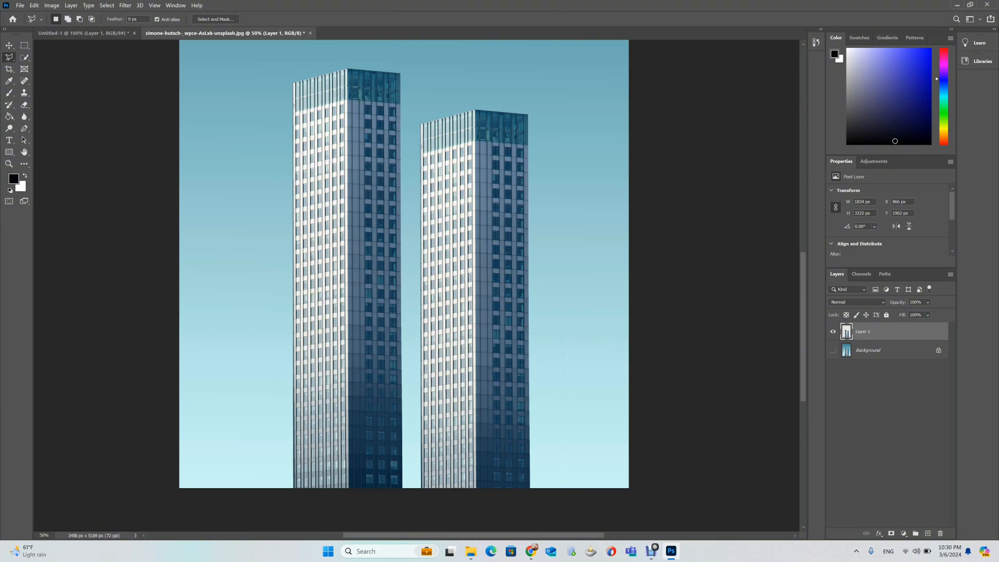
{"action": "key", "text": "Delete"}
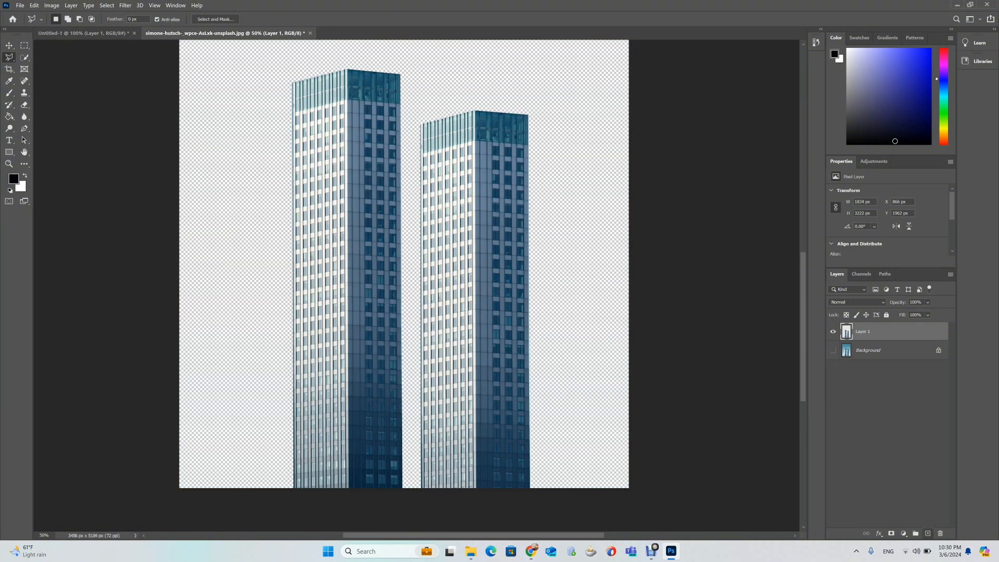
- Add a blank layer, place it directly beneath the skyscraper cutout layer and make it the active layer
{"action": "left_click", "coordinate": [927, 533]}
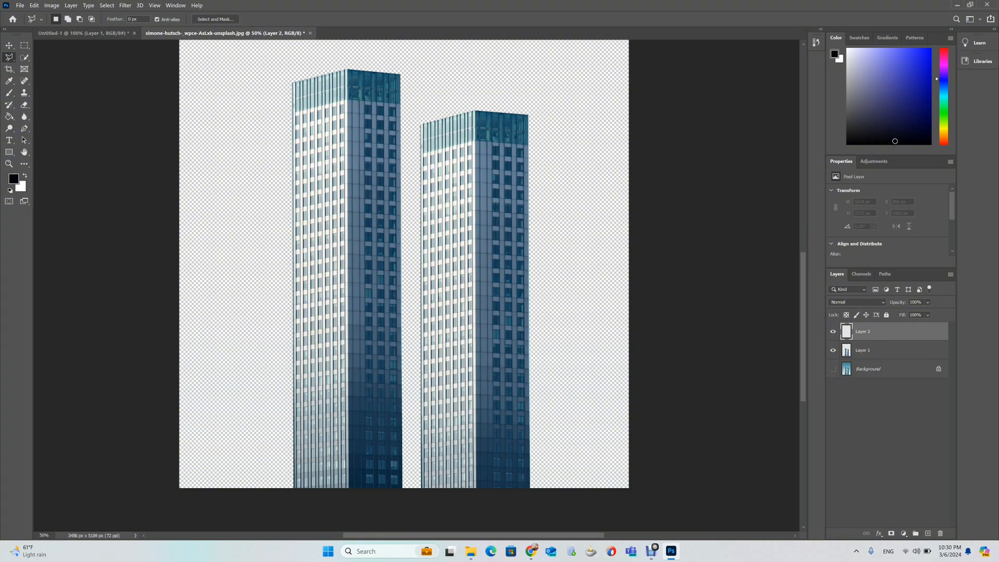
{"action": "left_click_drag", "start_coordinate": [874, 331], "coordinate": [874, 353]}
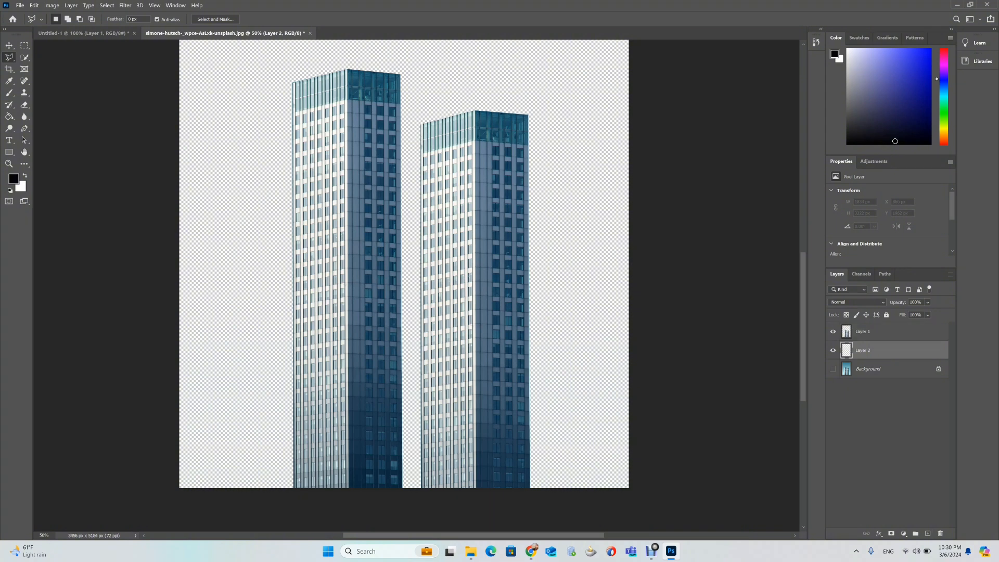
{"action": "left_click_drag", "start_coordinate": [879, 331], "coordinate": [879, 345]}
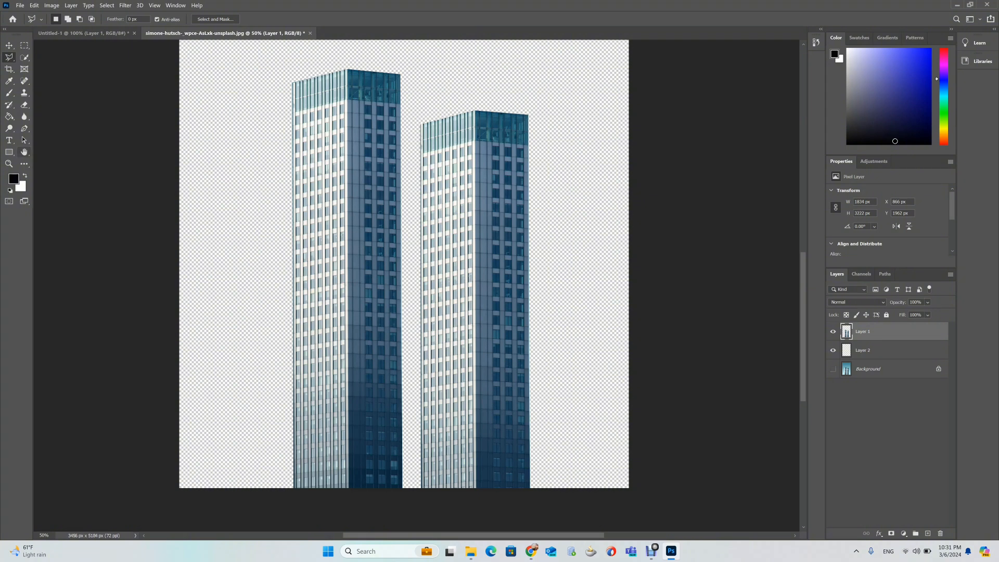
{"action": "left_click", "coordinate": [879, 350]}
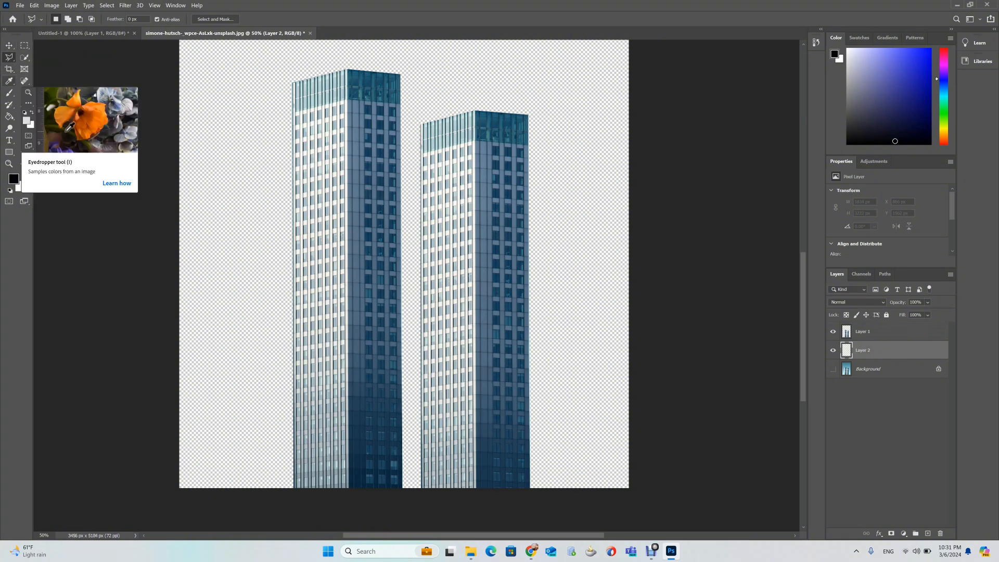
- Set the foreground colour to bright blue and fill the blank layer behind the skyscrapers using the Paint Bucket tool
{"action": "left_click", "coordinate": [9, 116]}
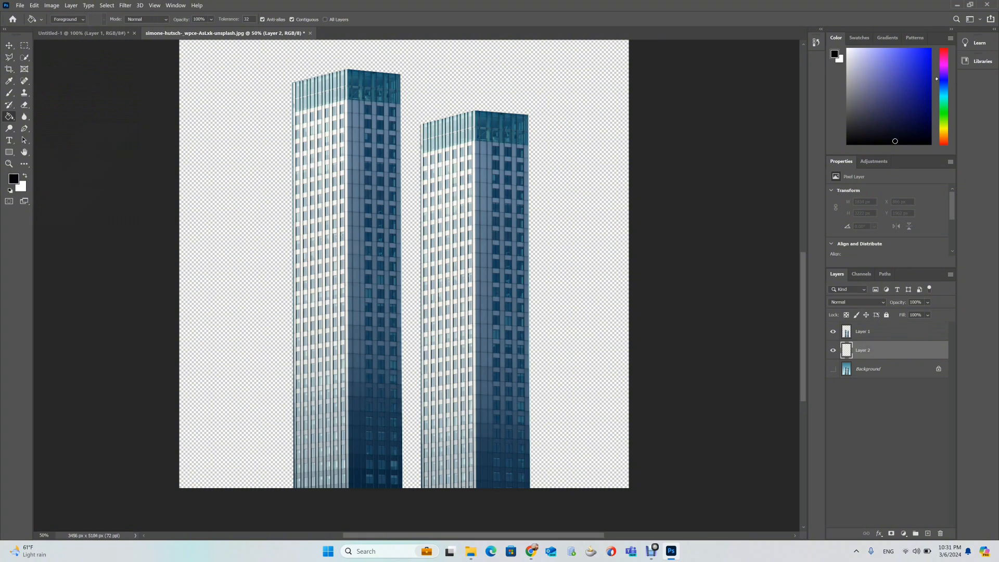
{"action": "left_click", "coordinate": [14, 179]}
{"action": "left_click", "coordinate": [486, 135]}
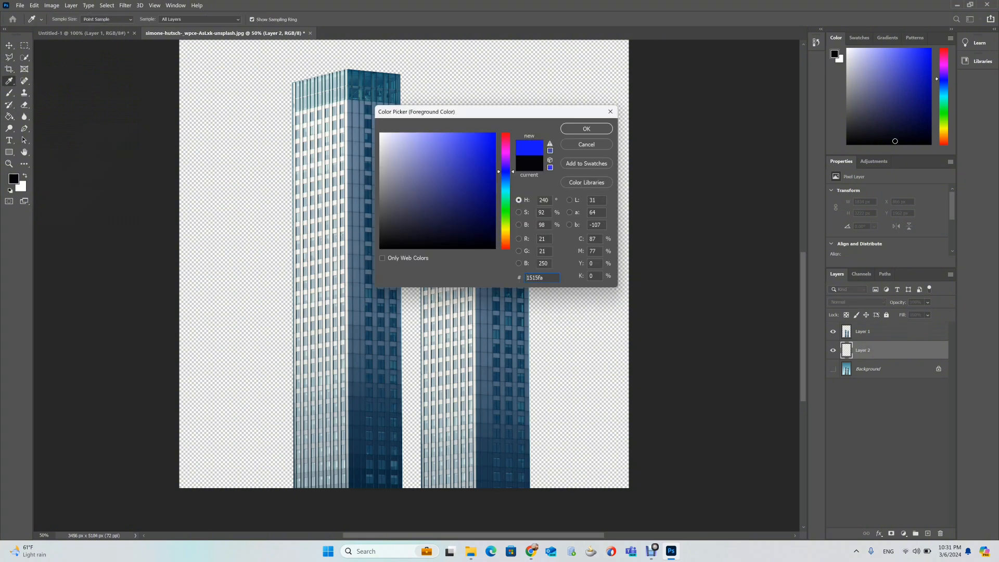
{"action": "left_click", "coordinate": [587, 128]}
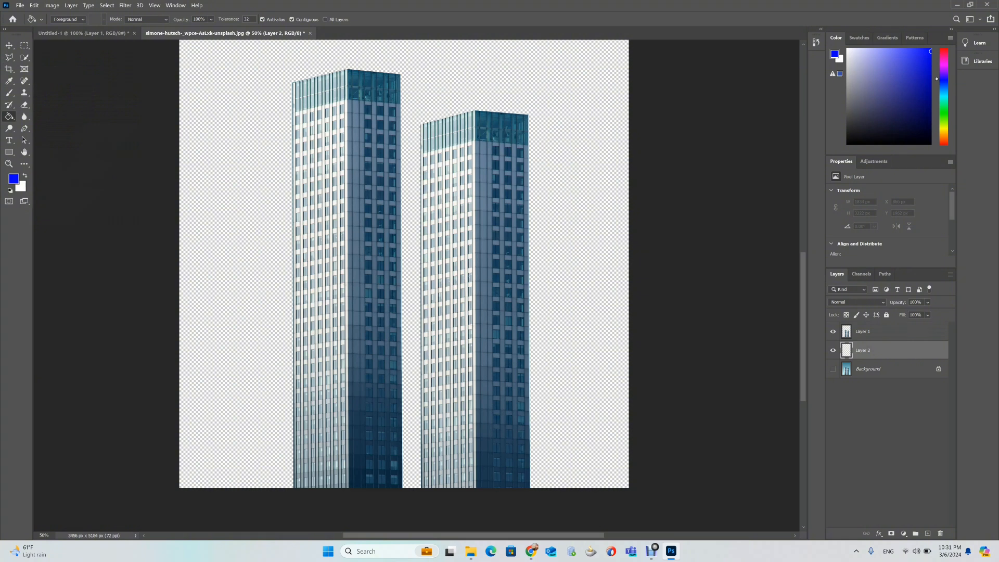
{"action": "left_click", "coordinate": [577, 166]}
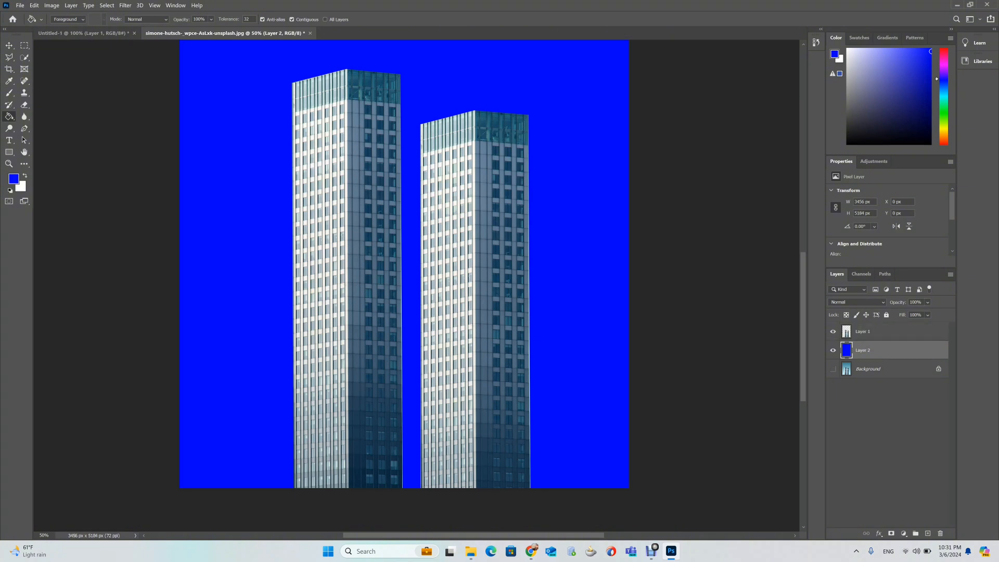
- Move the blue layer above the skyscraper cutout layer and back beneath it to demonstrate the stacking order
{"action": "mouse_move", "coordinate": [884, 331]}
{"action": "left_mouse_down"}
{"action": "mouse_move", "coordinate": [885, 350]}
{"action": "mouse_move", "coordinate": [884, 328]}
{"action": "left_mouse_up"}
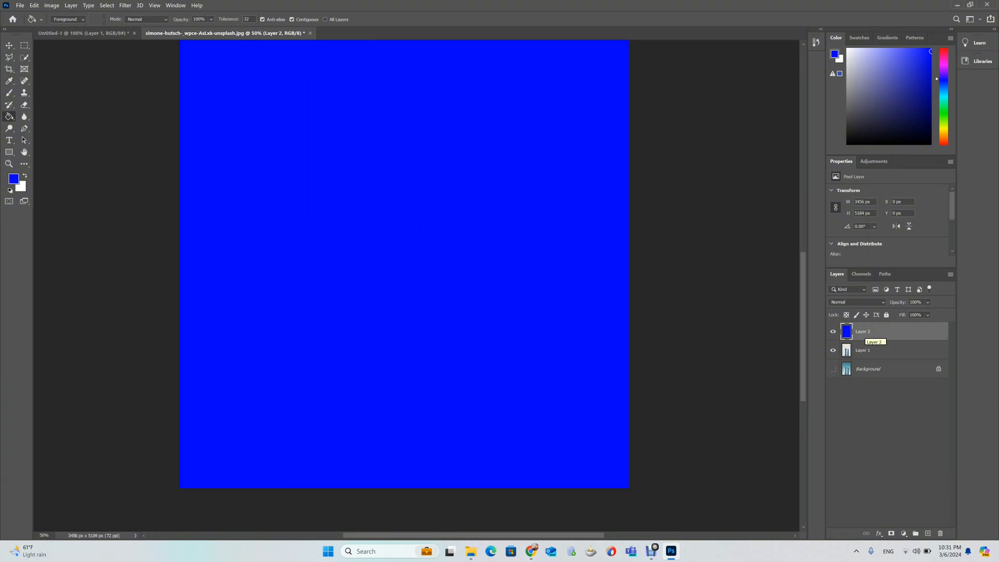
{"action": "left_click_drag", "start_coordinate": [865, 332], "coordinate": [866, 360]}
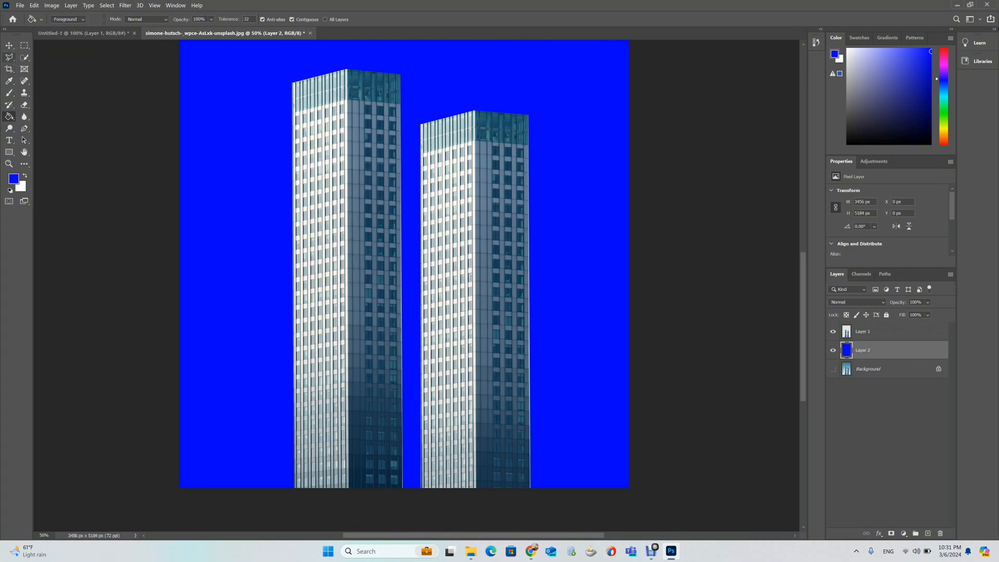
- Activate the Magnetic Lasso tool and switch to the Untitled-1 document
{"action": "left_click_drag", "start_coordinate": [9, 57], "coordinate": [31, 74]}
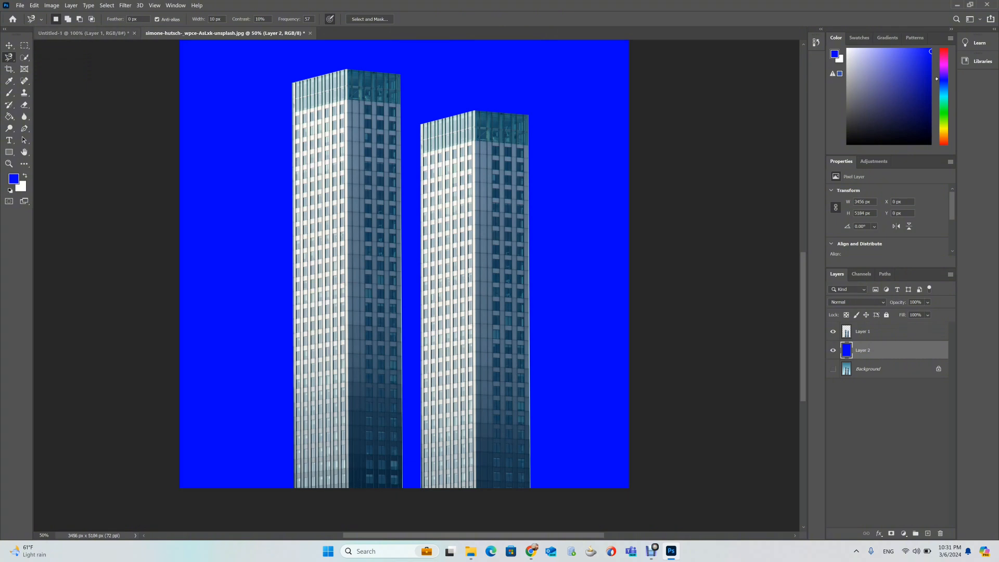
{"action": "left_click", "coordinate": [83, 33]}
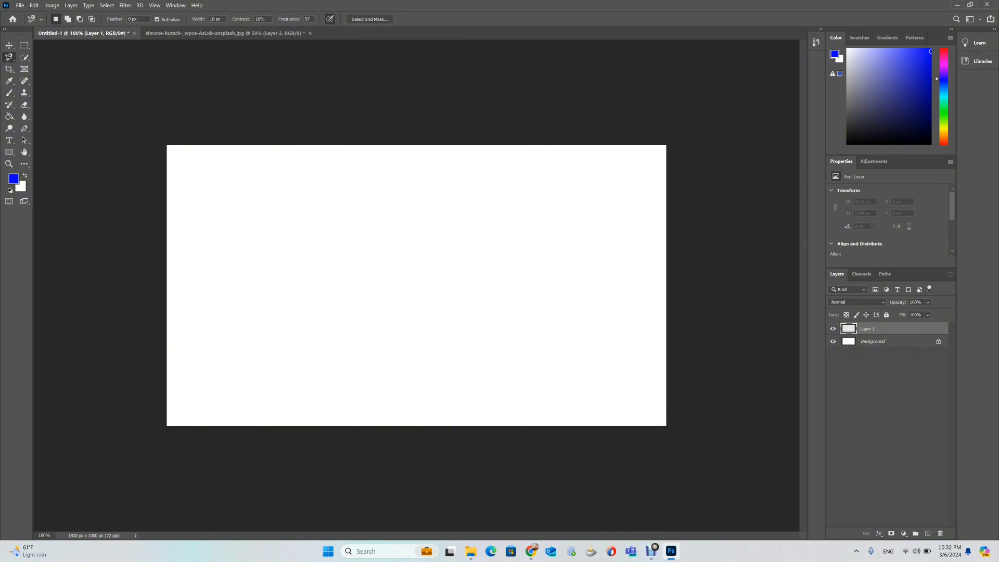
- Switch to the Unsplash window in Chrome and search for "fruit" images
{"action": "mouse_move", "coordinate": [530, 551]}
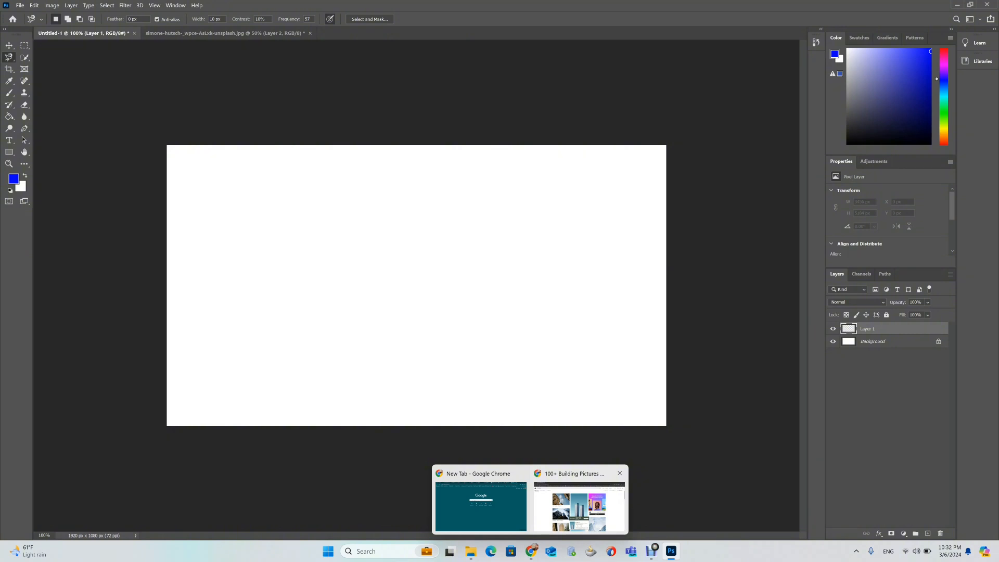
{"action": "left_click", "coordinate": [578, 505]}
{"action": "left_click", "coordinate": [61, 69]}
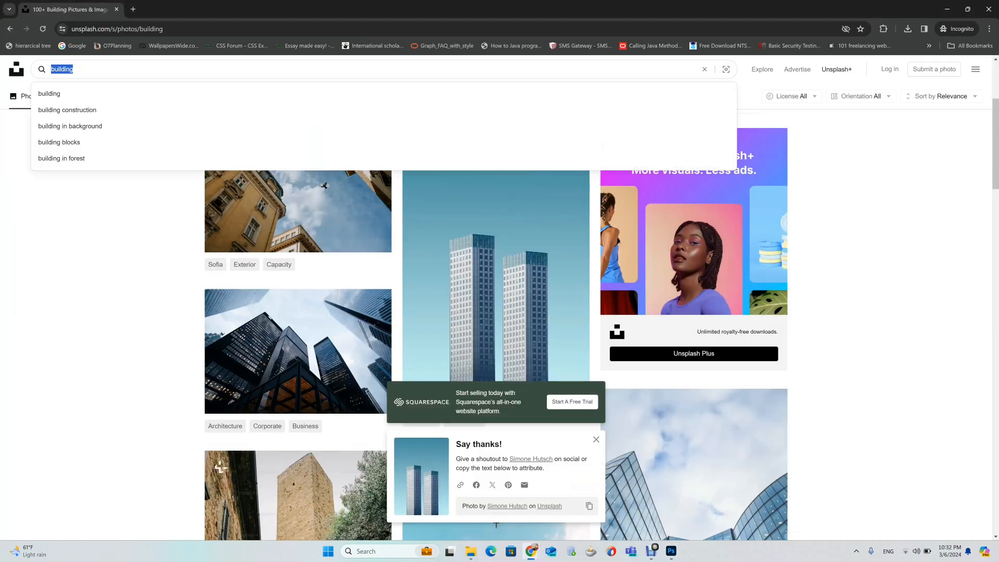
{"action": "type", "text": "fruit"}
{"action": "key", "text": "Return"}
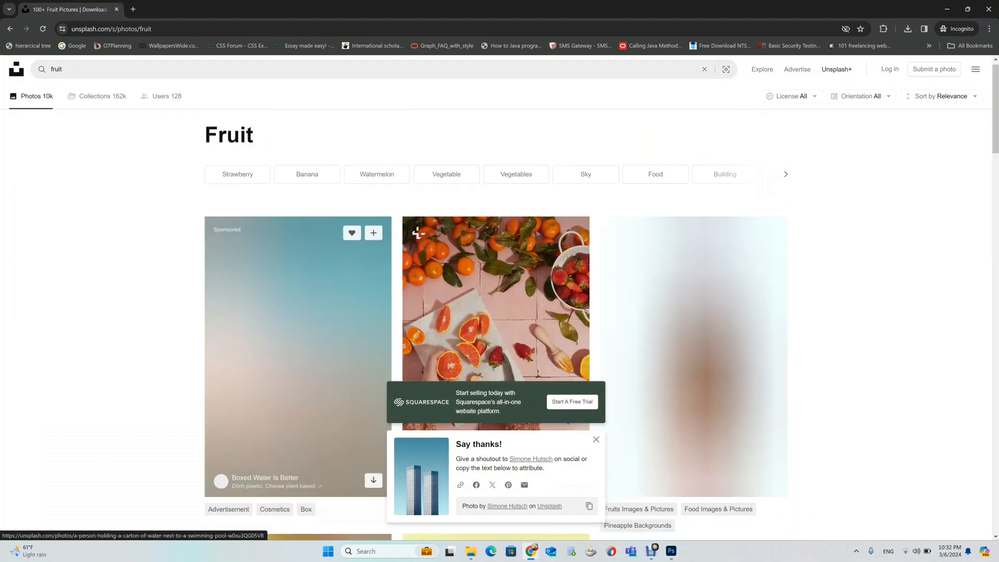
- Find and download the Unsplash photo of a single orange with a leafy stem on a blue background
{"action": "scroll", "coordinate": [524, 267], "scroll_direction": "down", "scroll_amount": 1}
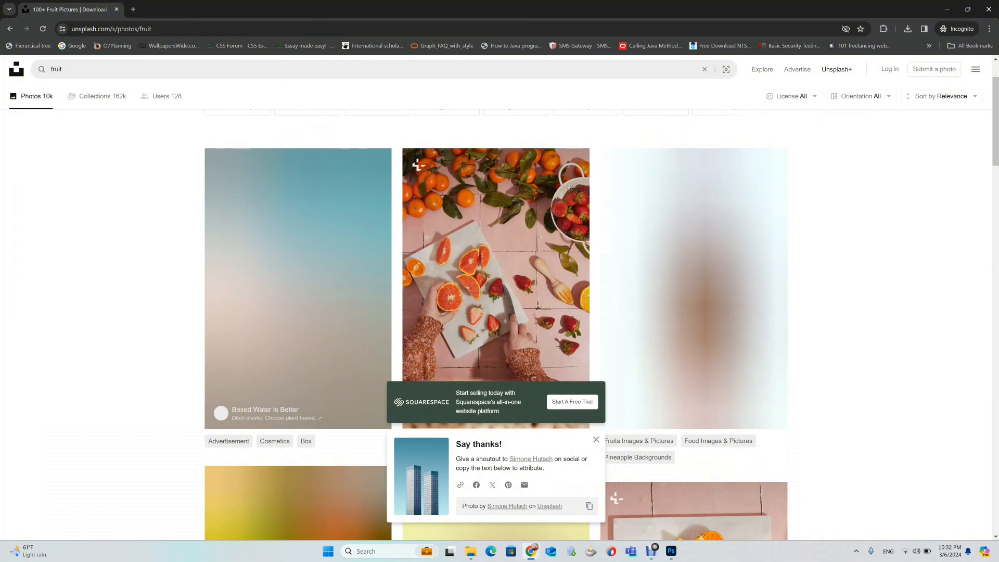
{"action": "scroll", "coordinate": [524, 266], "scroll_direction": "down", "scroll_amount": 5}
{"action": "scroll", "coordinate": [524, 266], "scroll_direction": "up", "scroll_amount": 2}
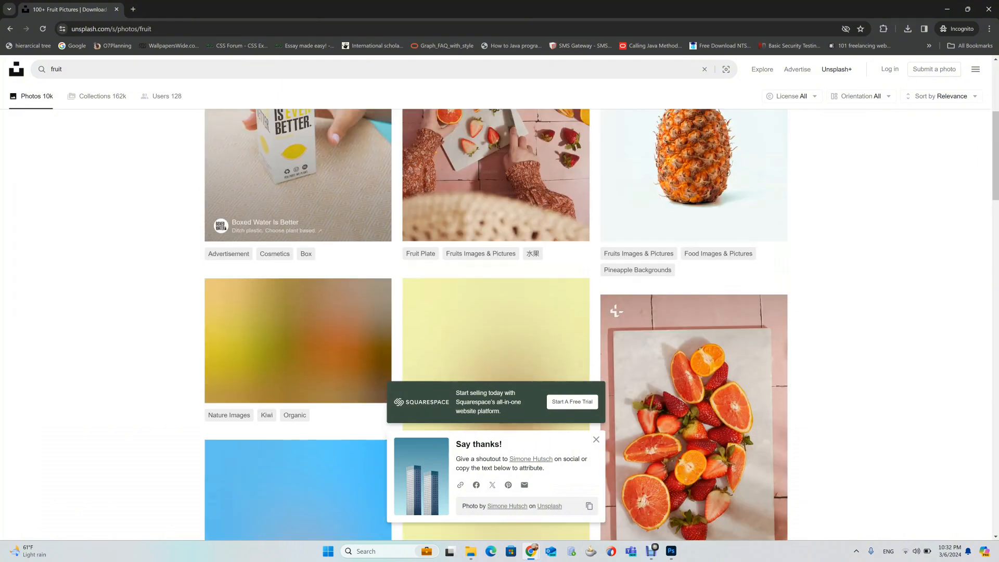
{"action": "scroll", "coordinate": [495, 322], "scroll_direction": "up", "scroll_amount": 2}
{"action": "scroll", "coordinate": [496, 323], "scroll_direction": "down", "scroll_amount": 2}
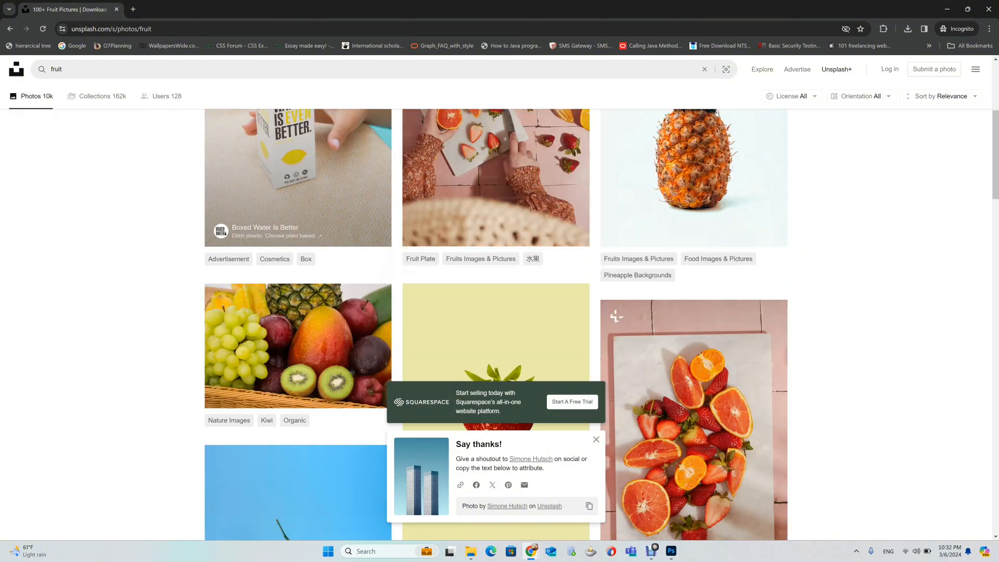
{"action": "scroll", "coordinate": [495, 323], "scroll_direction": "up", "scroll_amount": 2}
{"action": "scroll", "coordinate": [298, 223], "scroll_direction": "down", "scroll_amount": 8}
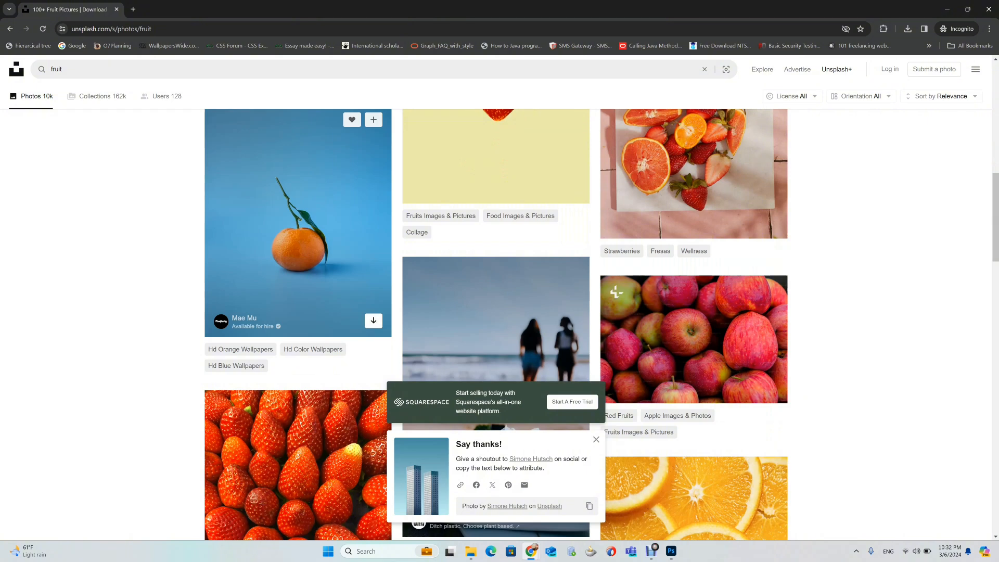
{"action": "left_click", "coordinate": [373, 320]}
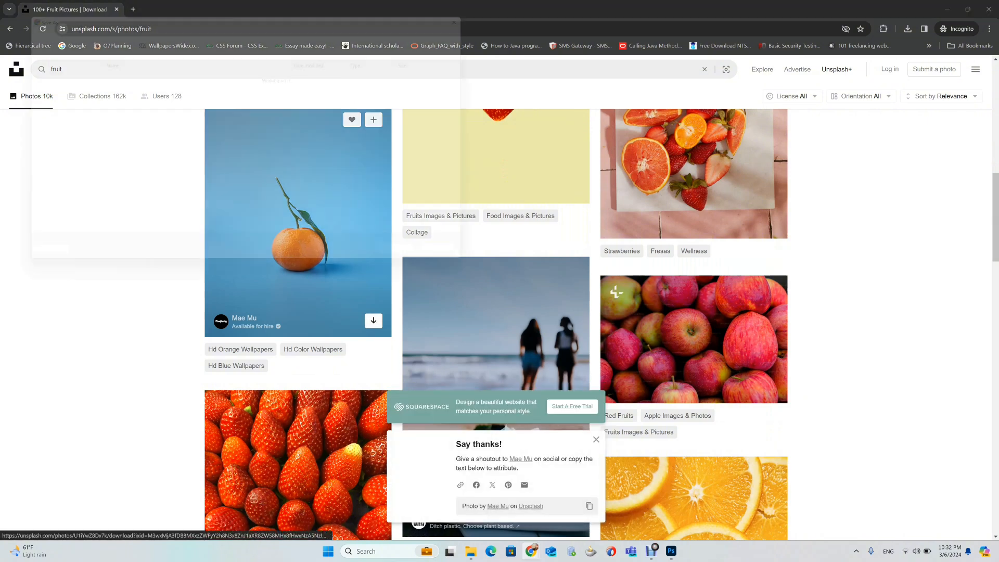
{"action": "left_click", "coordinate": [422, 266]}
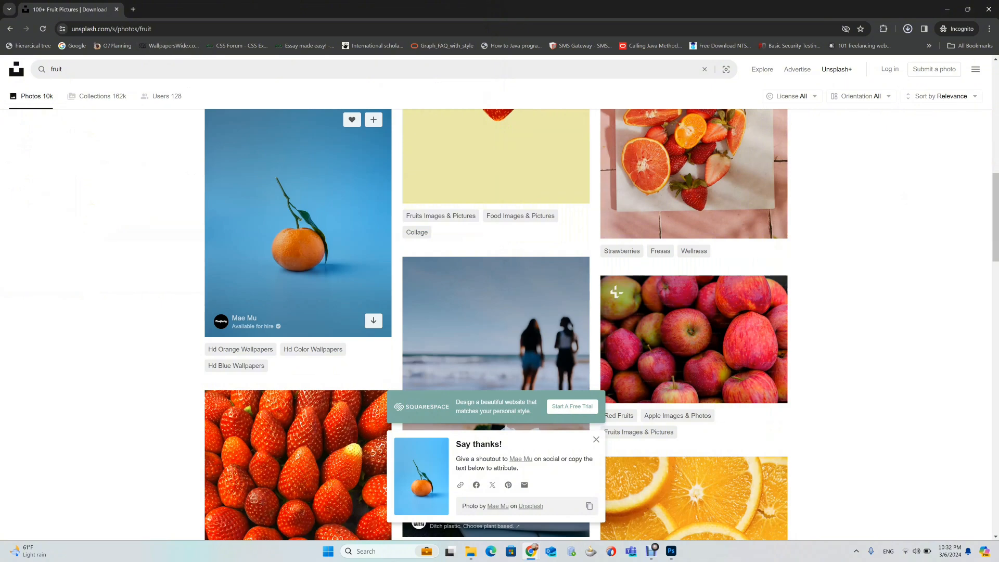
- Open the downloaded orange photo from the Downloads folder as a new document in Photoshop
{"action": "left_click", "coordinate": [947, 9]}
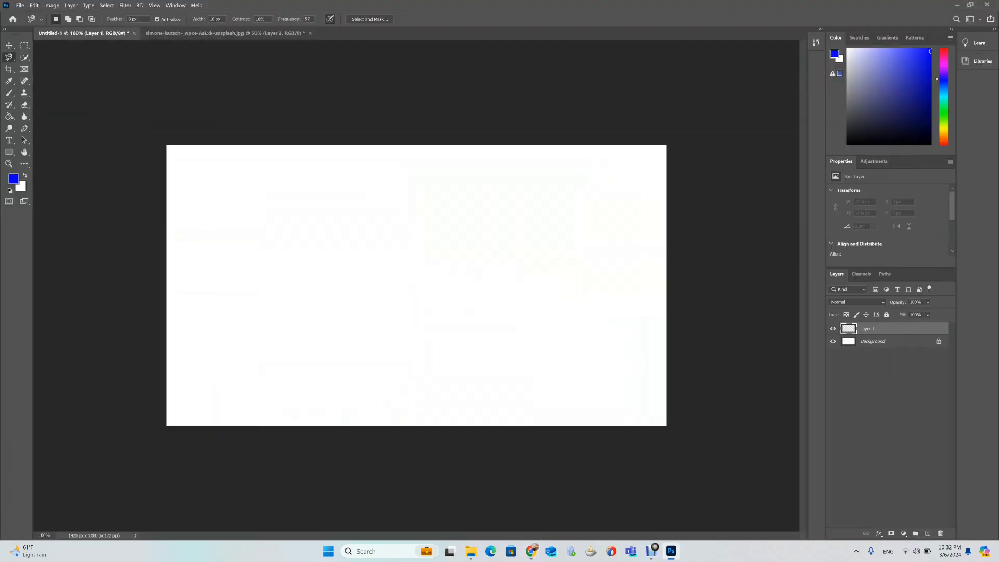
{"action": "left_click", "coordinate": [471, 551]}
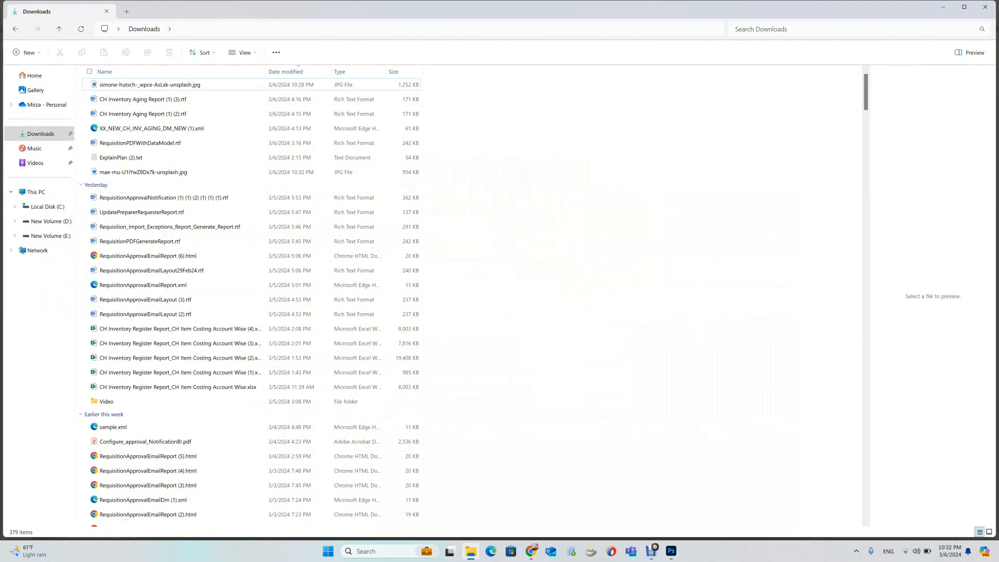
{"action": "left_click_drag", "start_coordinate": [130, 99], "coordinate": [671, 548]}
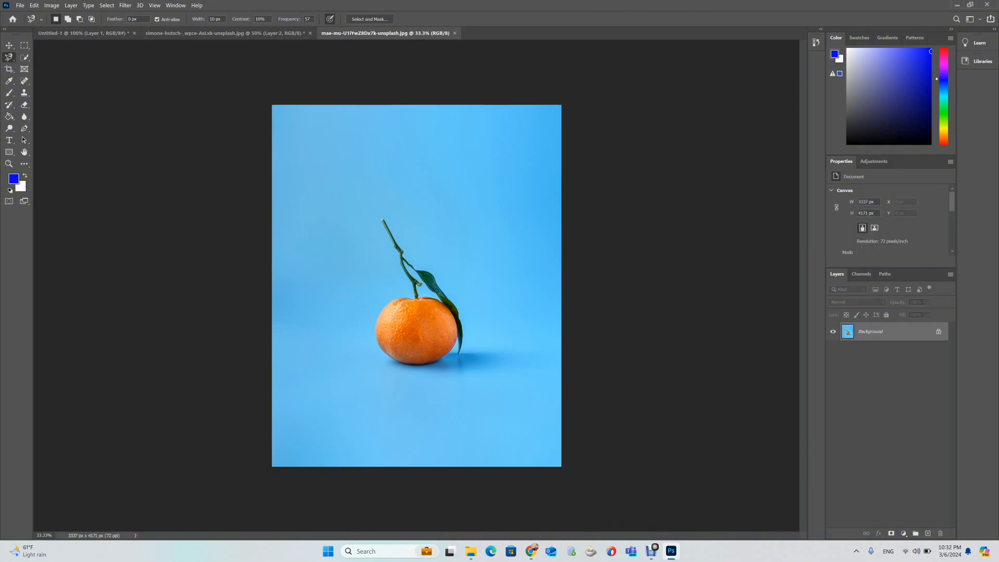
- Examine the orange, its stem and its leaf at close range
{"action": "key", "text": "ctrl+plus"}
{"action": "key", "text": "ctrl+plus"}
{"action": "key", "text": "ctrl+plus"}
{"action": "key", "text": "ctrl+plus"}
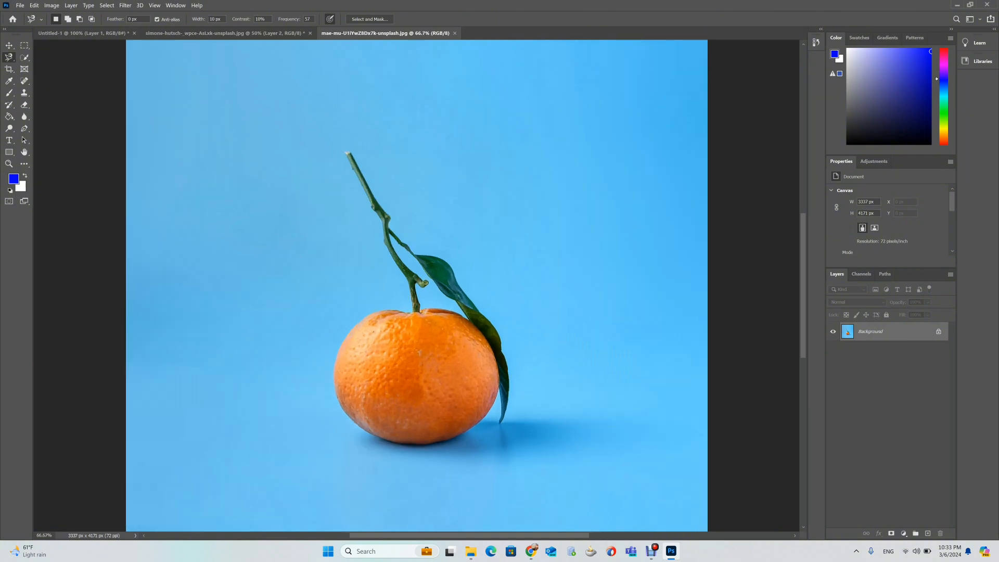
{"action": "key", "text": "ctrl+plus"}
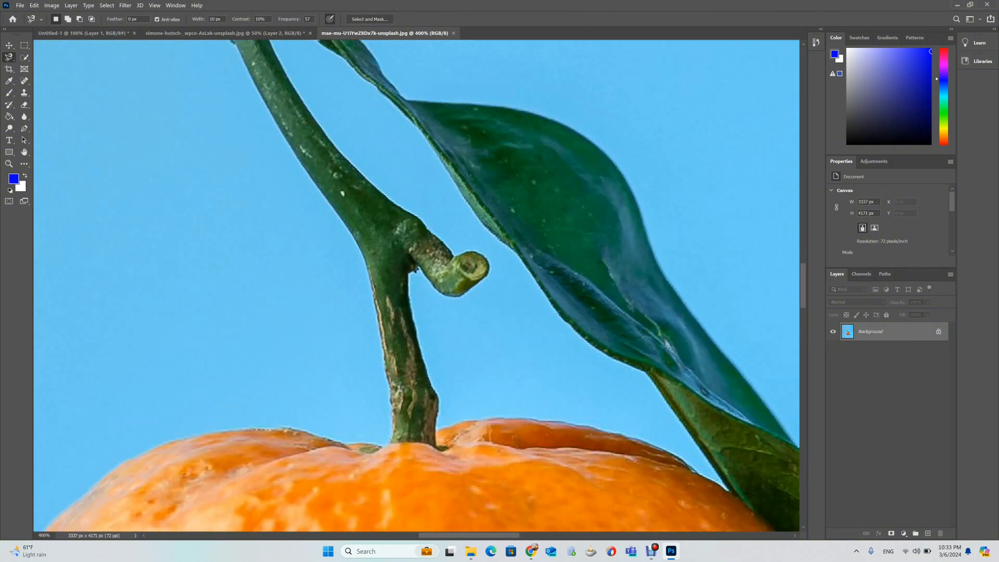
{"action": "scroll", "coordinate": [416, 286], "scroll_direction": "down", "scroll_amount": 7}
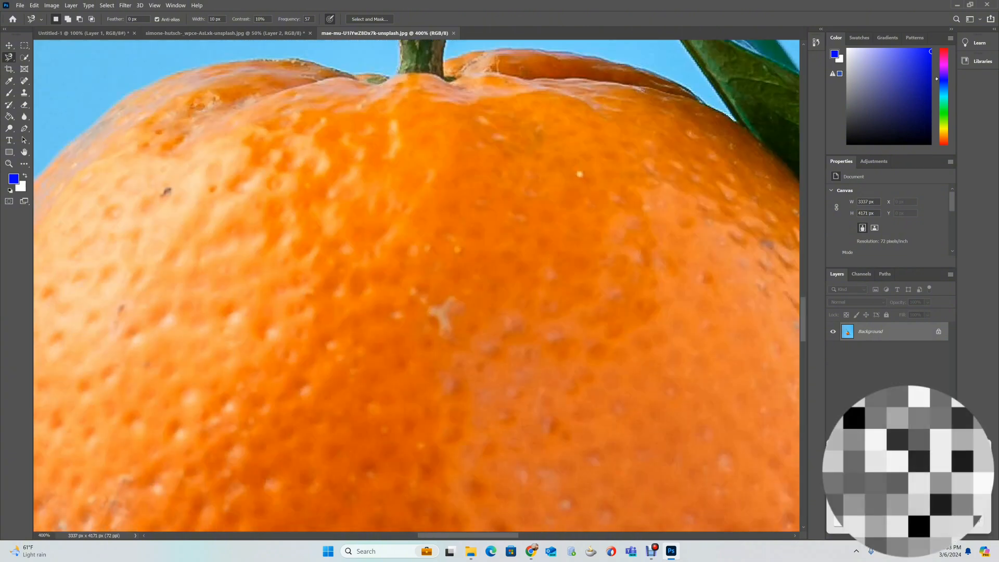
{"action": "key", "text": "ctrl+minus"}
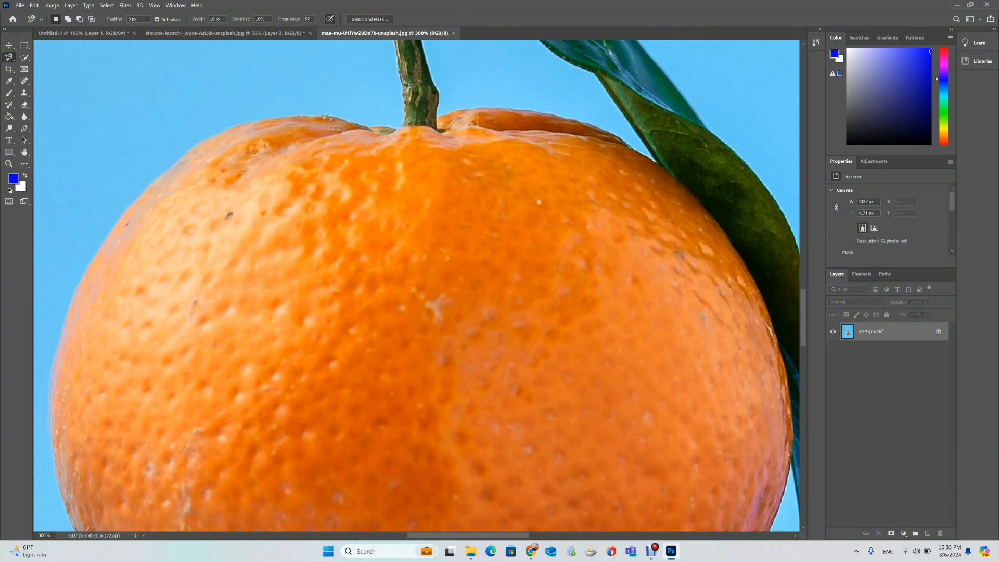
{"action": "key", "text": "ctrl+minus"}
{"action": "key", "text": "ctrl+minus"}
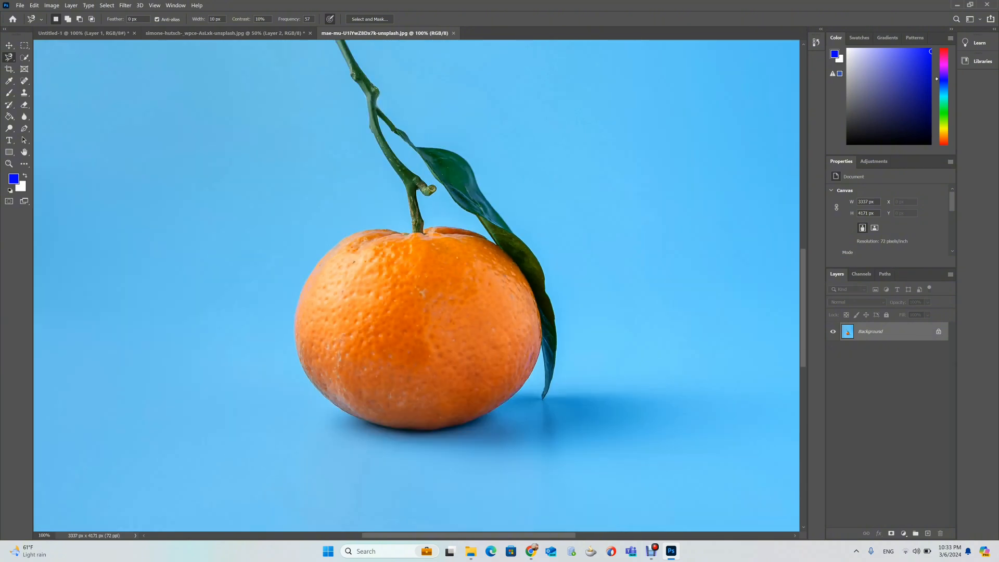
- Turn off the computer's Wi-Fi connection
{"action": "left_click", "coordinate": [915, 551]}
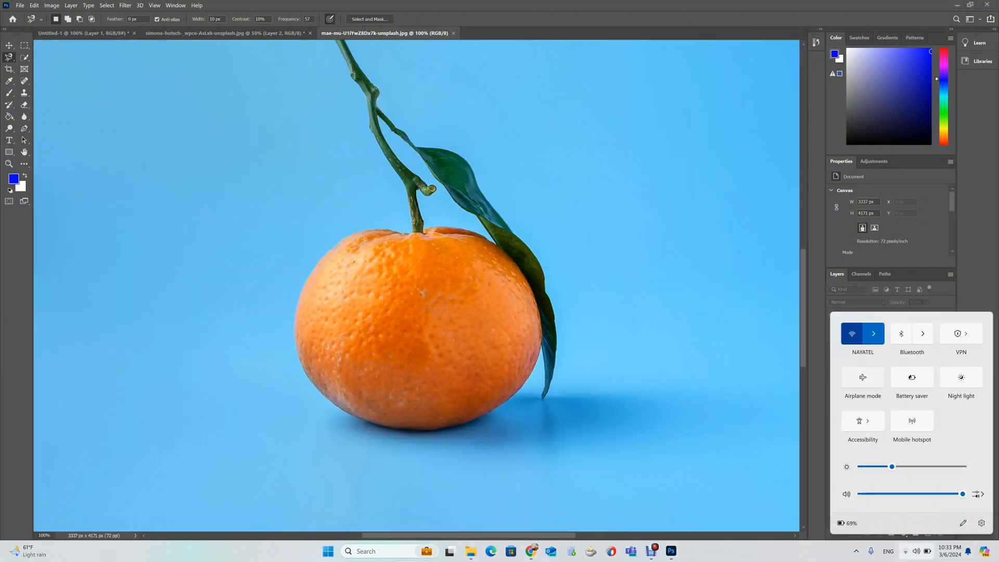
{"action": "left_click", "coordinate": [852, 333]}
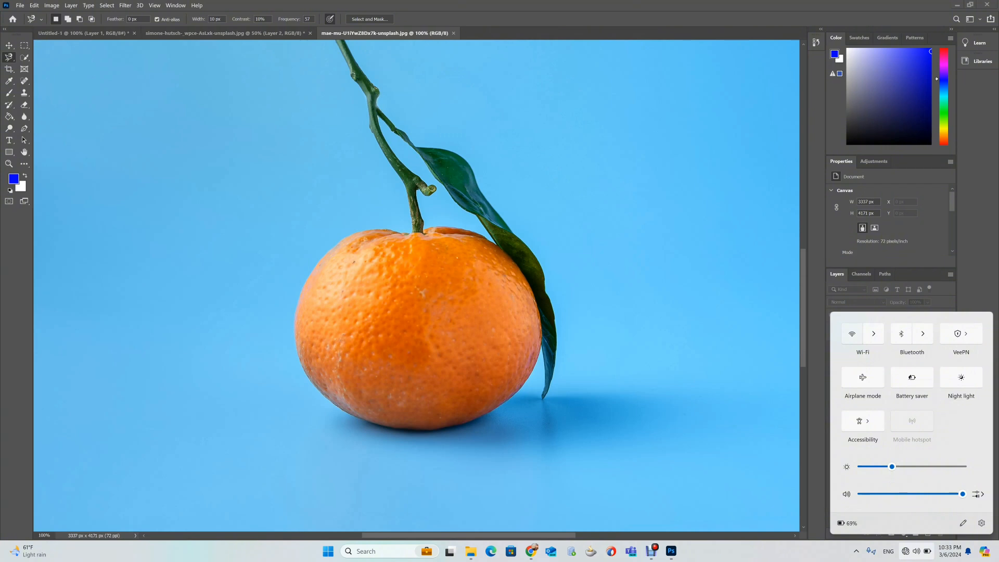
{"action": "left_click", "coordinate": [916, 550]}
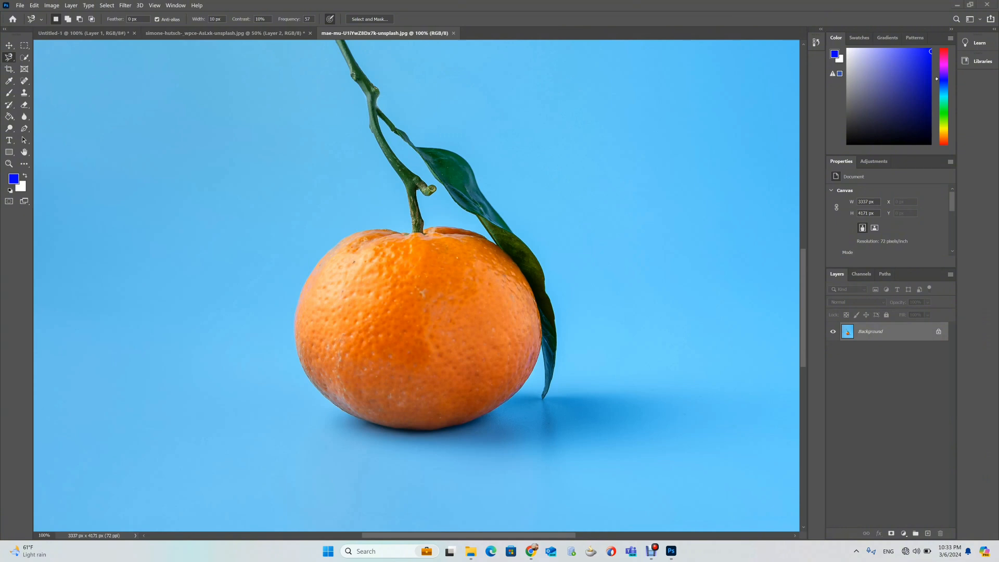
- Trace the orange's upper-left edge from the stem's base with the Magnetic Lasso, deleting the anchor points that stray into the background
{"action": "left_click", "coordinate": [8, 57]}
{"action": "right_click", "coordinate": [9, 57]}
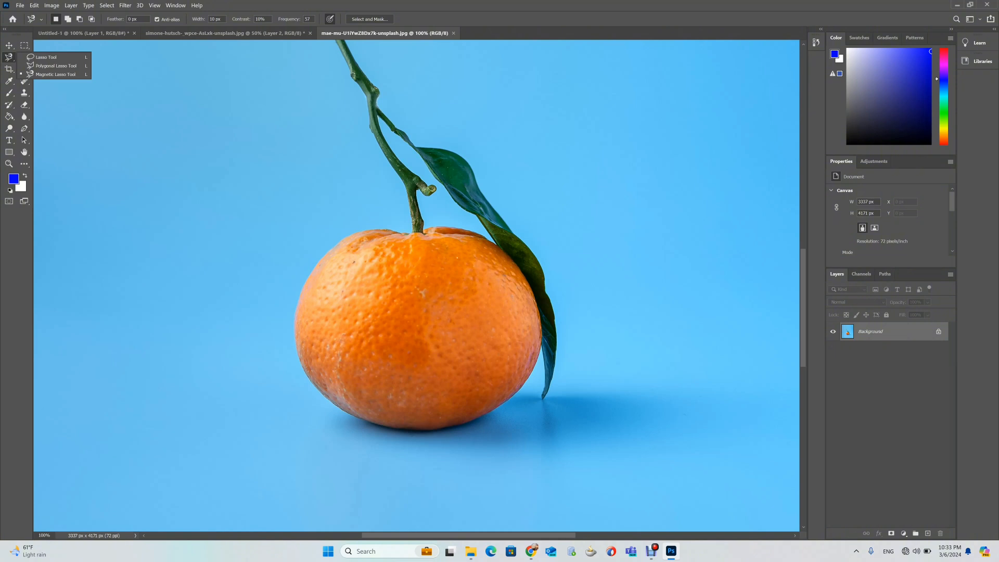
{"action": "key", "text": "Escape"}
{"action": "key", "text": "ctrl+plus"}
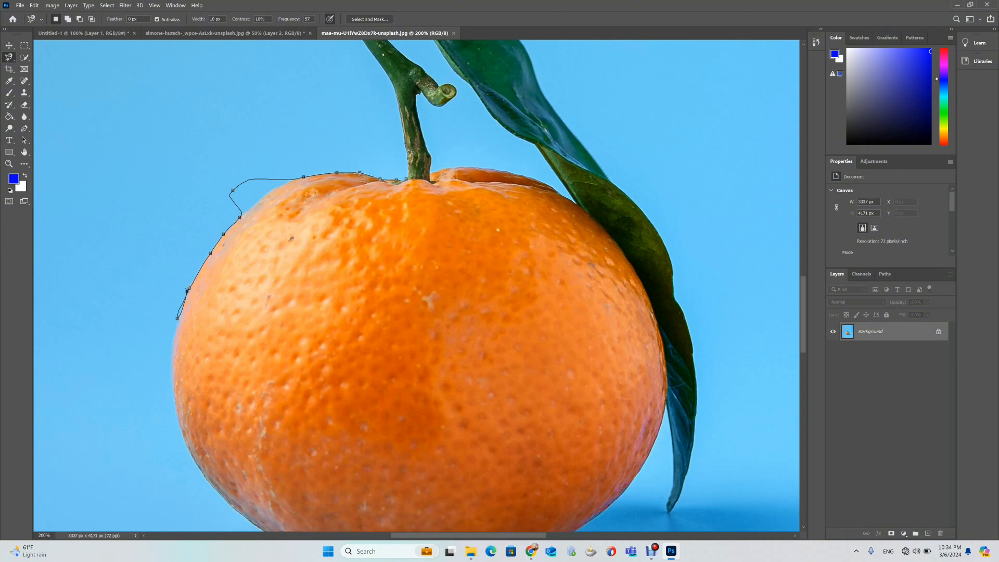
{"action": "key", "text": "Delete"}
{"action": "key", "text": "Delete"}
{"action": "key", "text": "Delete"}
{"action": "key", "text": "Delete"}
{"action": "key", "text": "Delete"}
{"action": "key", "text": "Delete"}
{"action": "key", "text": "Delete"}
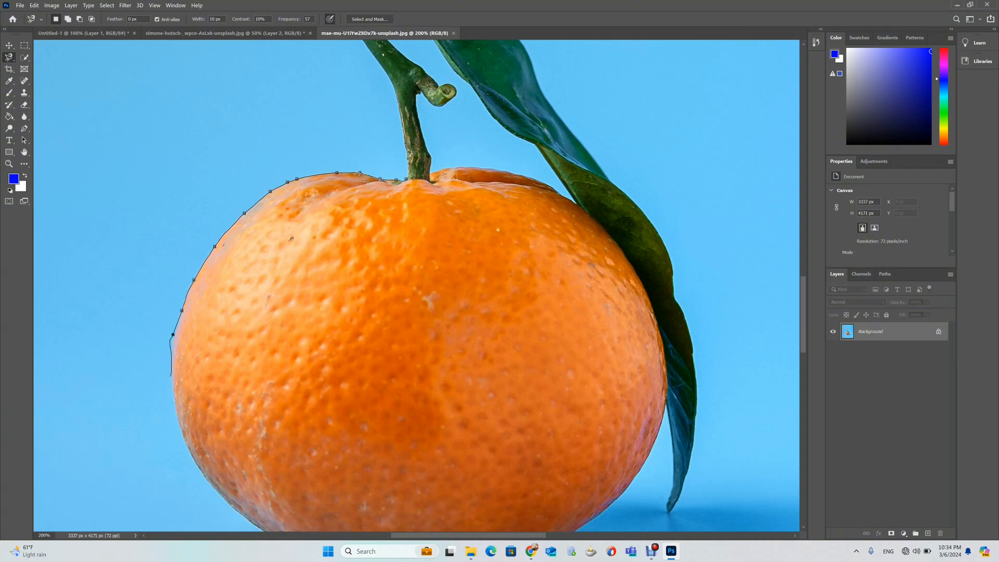
- Continue the Magnetic Lasso path counterclockwise around the rest of the orange and close it at the stem's base
{"action": "key", "text": "BackSpace"}
{"action": "key", "text": "BackSpace"}
{"action": "key", "text": "ctrl+minus"}
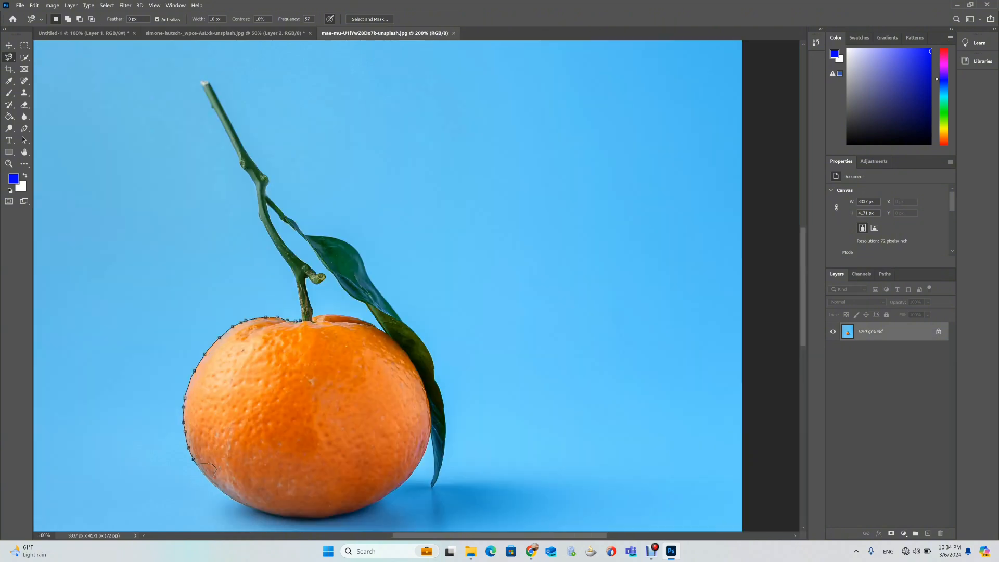
{"action": "left_click_drag", "start_coordinate": [214, 474], "coordinate": [267, 349]}
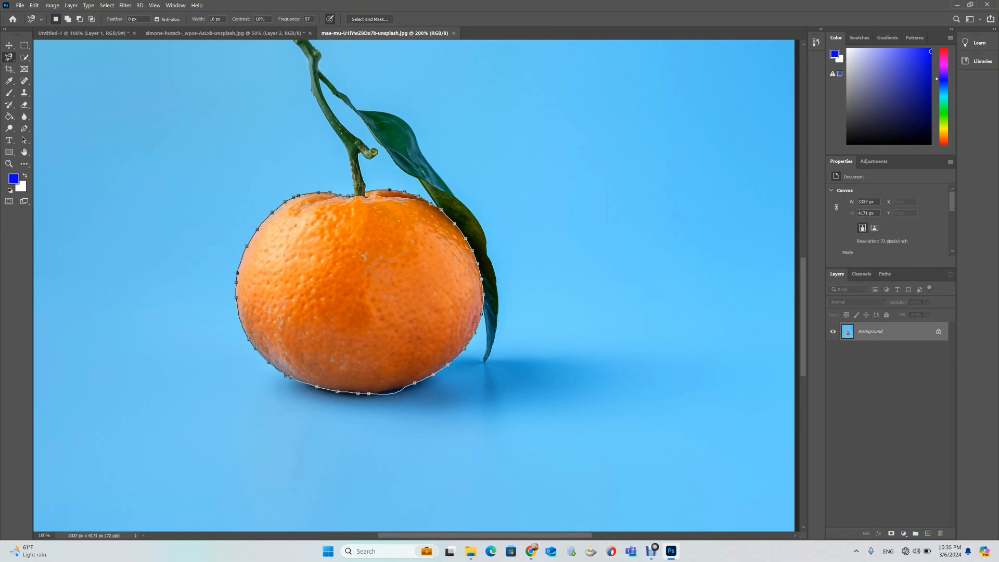
{"action": "key", "text": "ctrl+plus"}
{"action": "key", "text": "ctrl+plus"}
{"action": "key", "text": "ctrl+plus"}
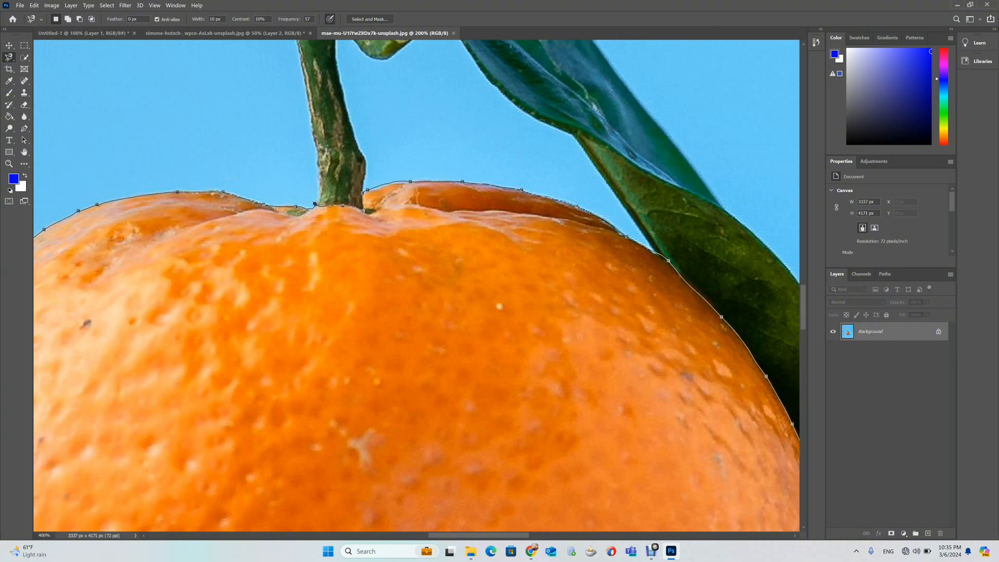
{"action": "left_click", "coordinate": [315, 204]}
- Copy the selected orange to a new layer with Layer Via Copy and hide the Background layer
{"action": "key", "text": "ctrl+minus"}
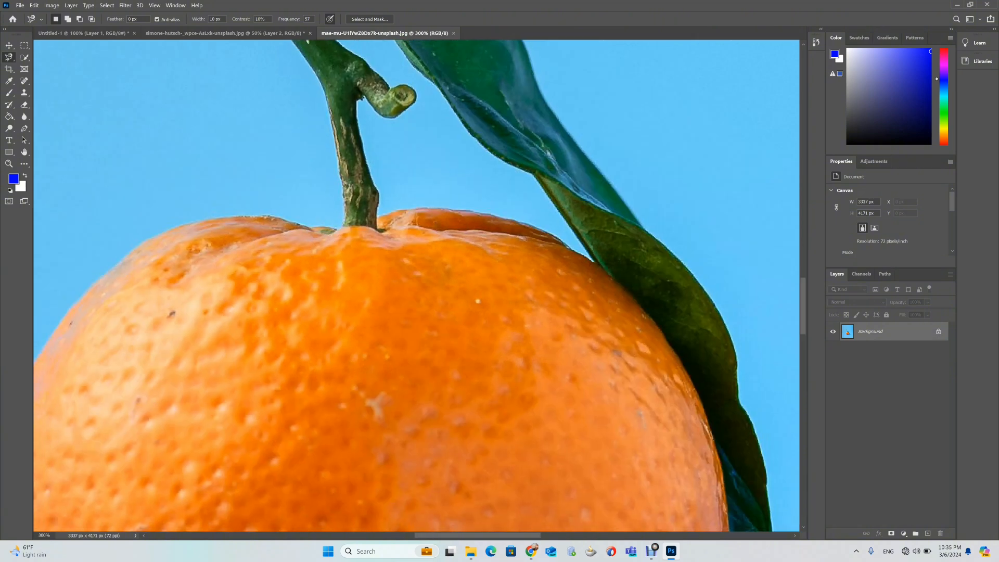
{"action": "key", "text": "ctrl+minus"}
{"action": "key", "text": "ctrl+minus"}
{"action": "right_click", "coordinate": [391, 321]}
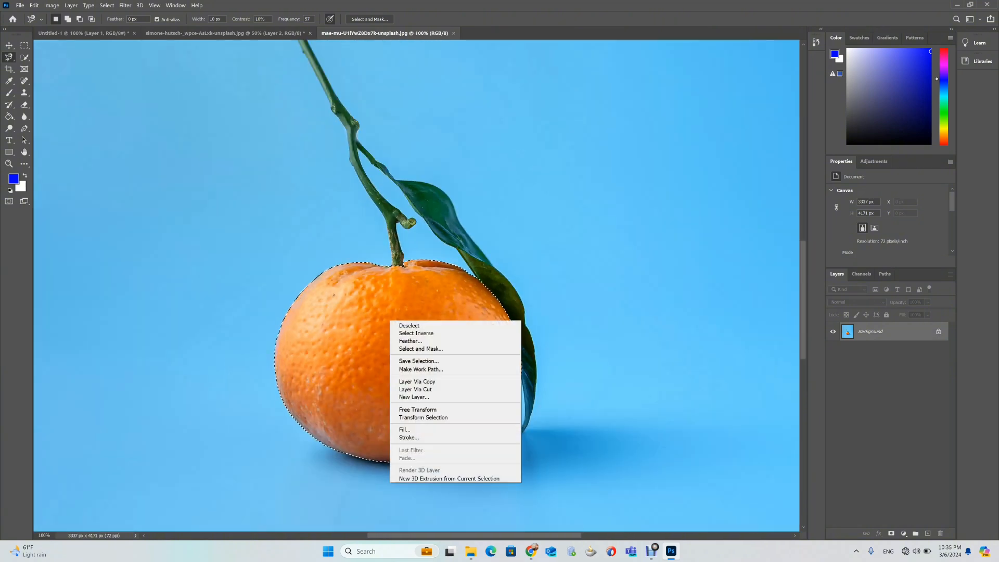
{"action": "left_click", "coordinate": [416, 382]}
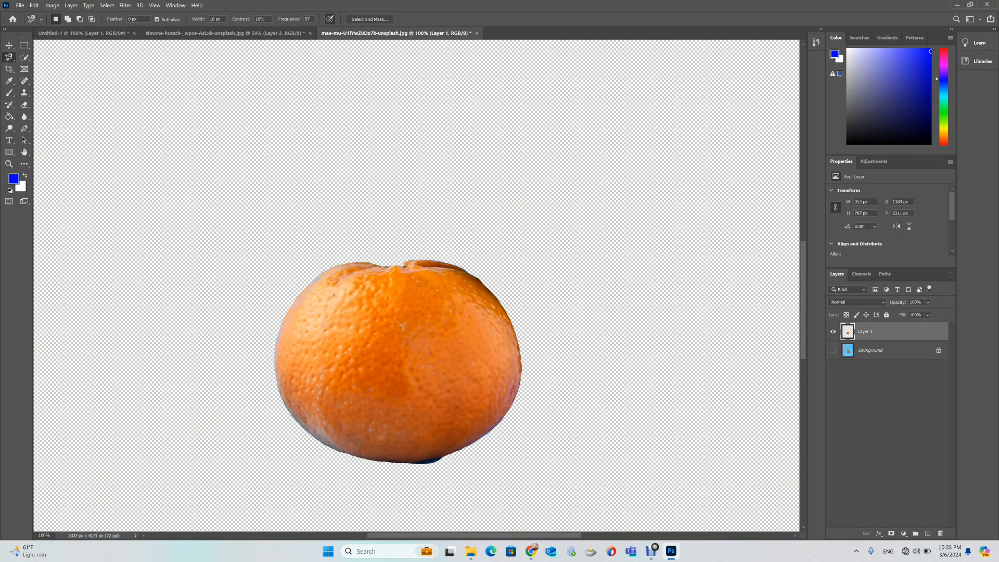
- Inspect the cutout orange's edges up close, especially along its underside
{"action": "key", "text": "ctrl+plus"}
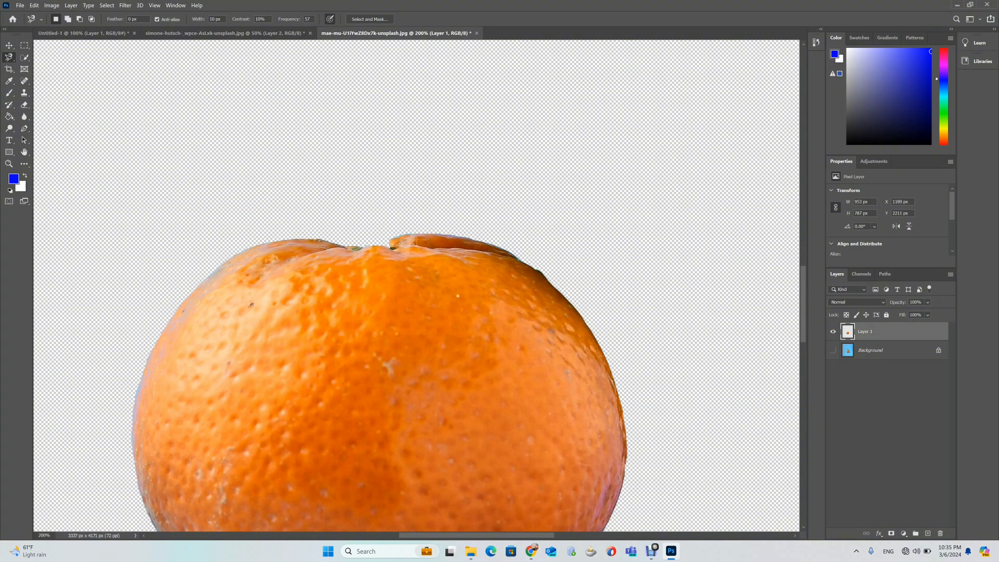
{"action": "left_click_drag", "start_coordinate": [364, 416], "coordinate": [483, 129]}
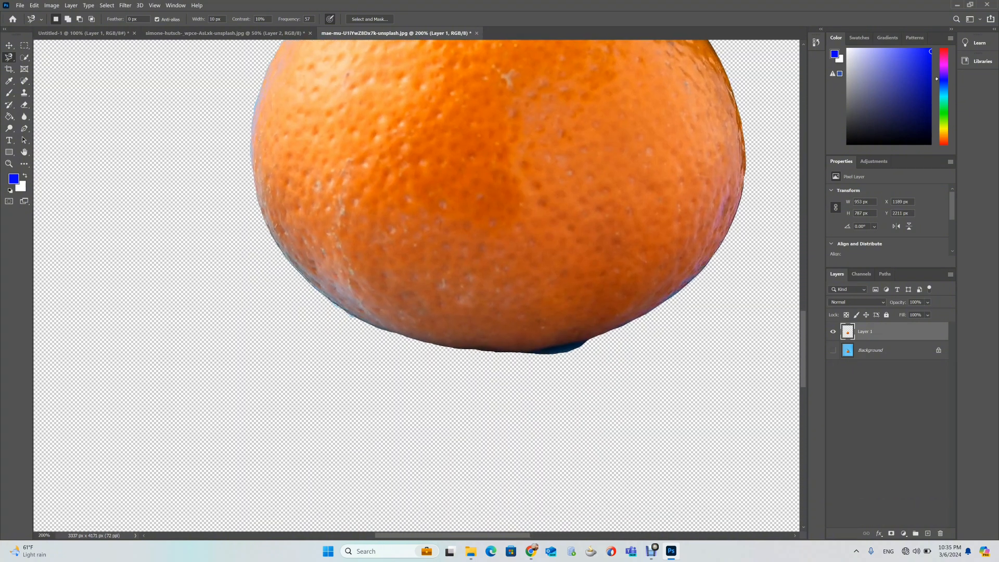
{"action": "key", "text": "ctrl+plus"}
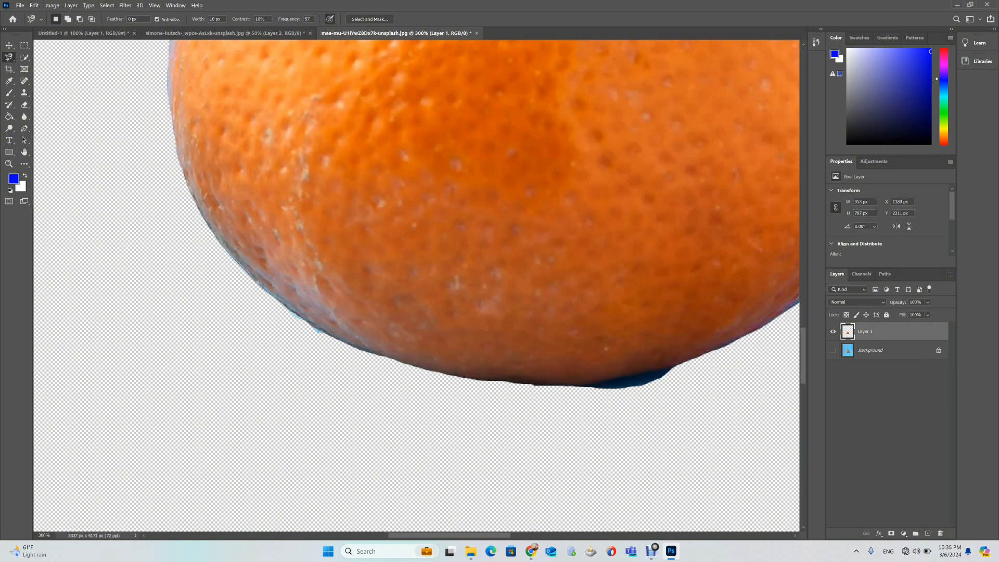
{"action": "left_click_drag", "start_coordinate": [447, 302], "coordinate": [403, 275]}
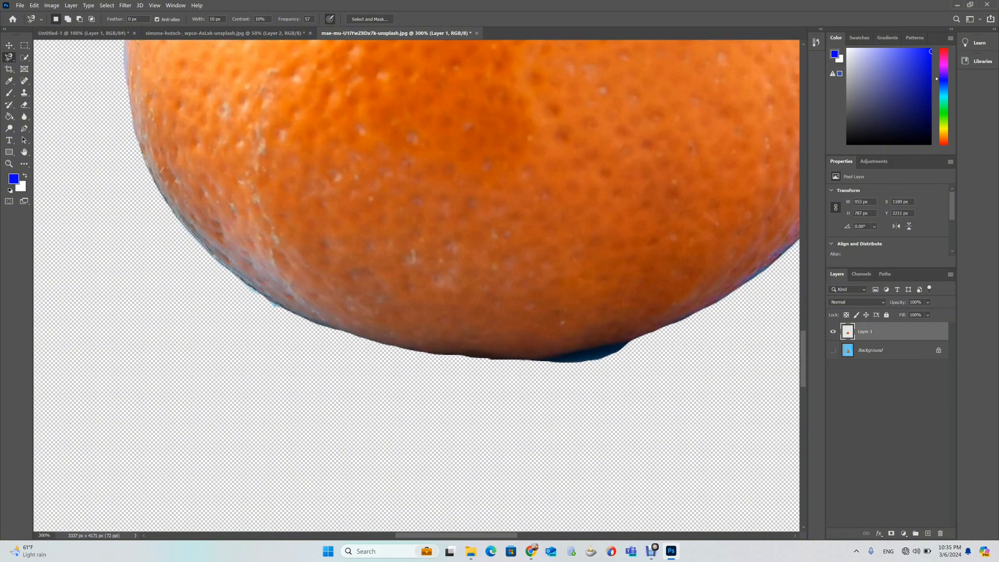
{"action": "key", "text": "ctrl+minus"}
{"action": "key", "text": "ctrl+minus"}
{"action": "key", "text": "ctrl+minus"}
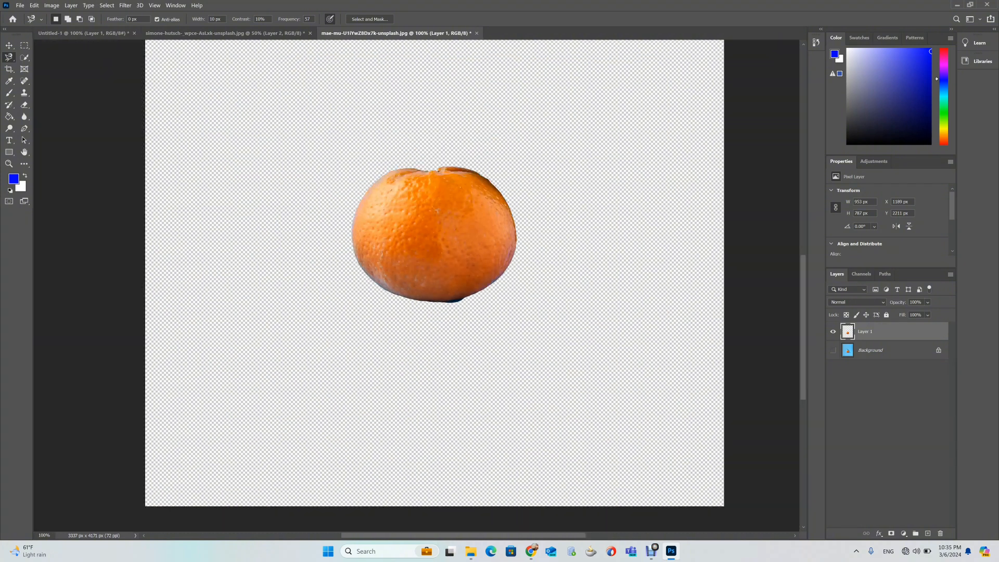
- Show the Background layer, undo the orange's copy to a new layer, and clear the selection
{"action": "left_click", "coordinate": [832, 350]}
{"action": "key", "text": "ctrl+z"}
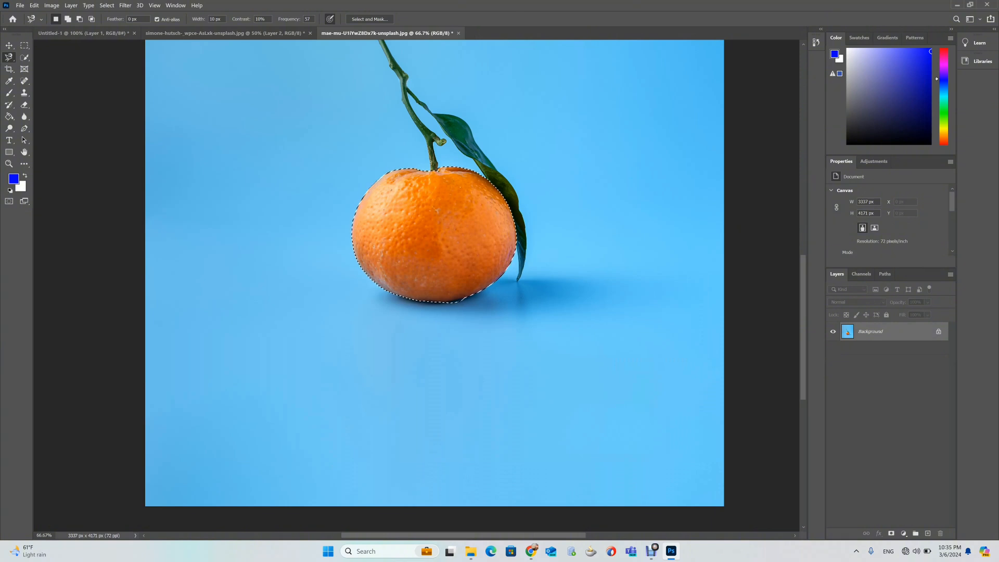
{"action": "key", "text": "ctrl+d"}
- Set the Magnetic Lasso's width to 50 px
{"action": "left_click_drag", "start_coordinate": [198, 19], "coordinate": [207, 19]}
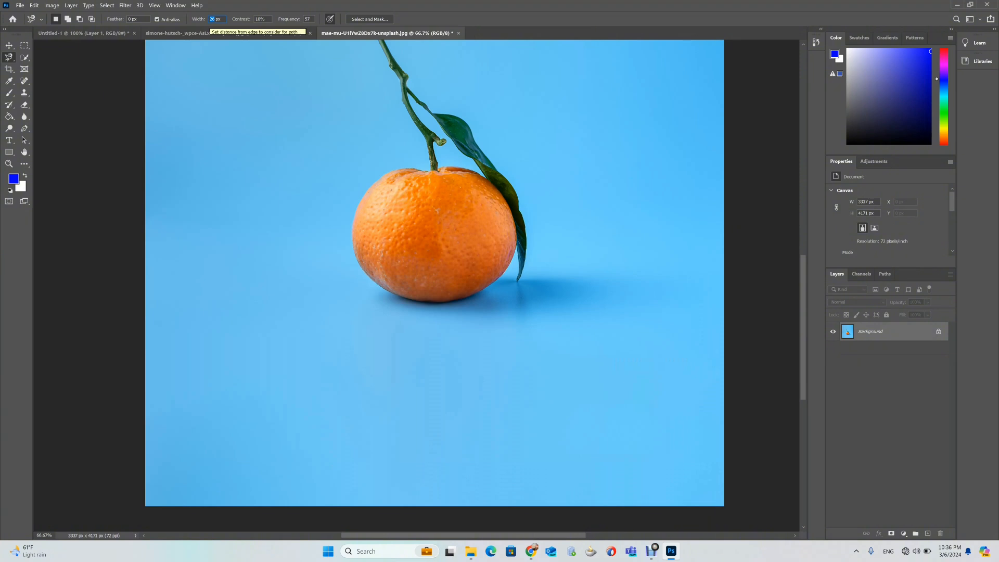
{"action": "type", "text": "50"}
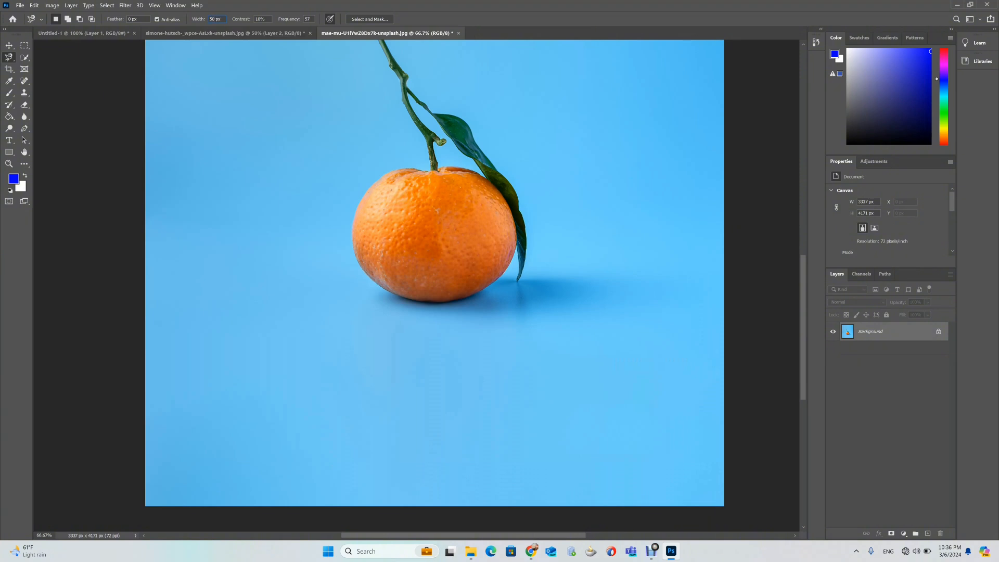
{"action": "key", "text": "ctrl+plus"}
{"action": "key", "text": "ctrl+plus"}
{"action": "key", "text": "ctrl+plus"}
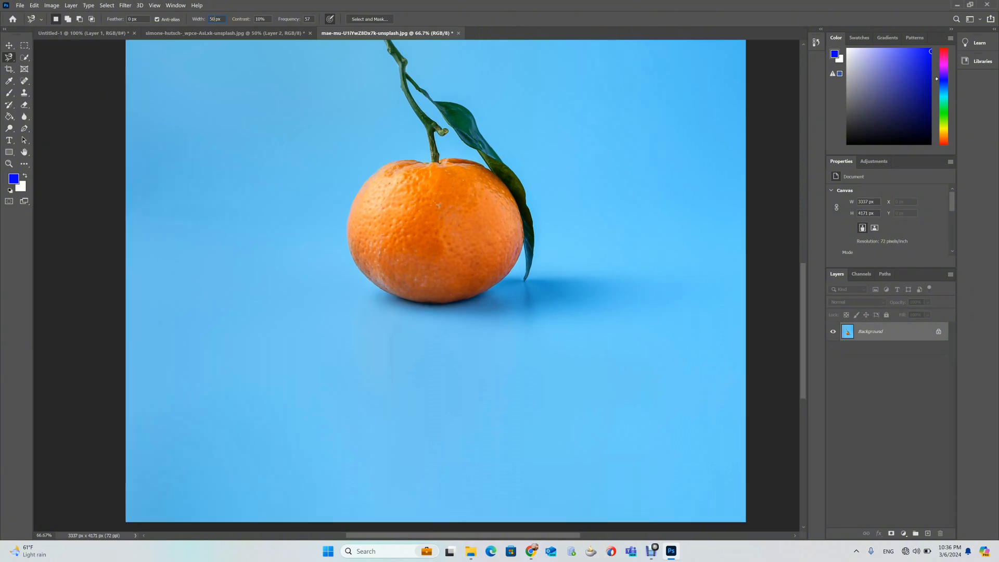
- Try to trace the orange's upper edge with the Magnetic Lasso at 50 px width, and remove the anchor points
{"action": "key", "text": "ctrl+minus"}
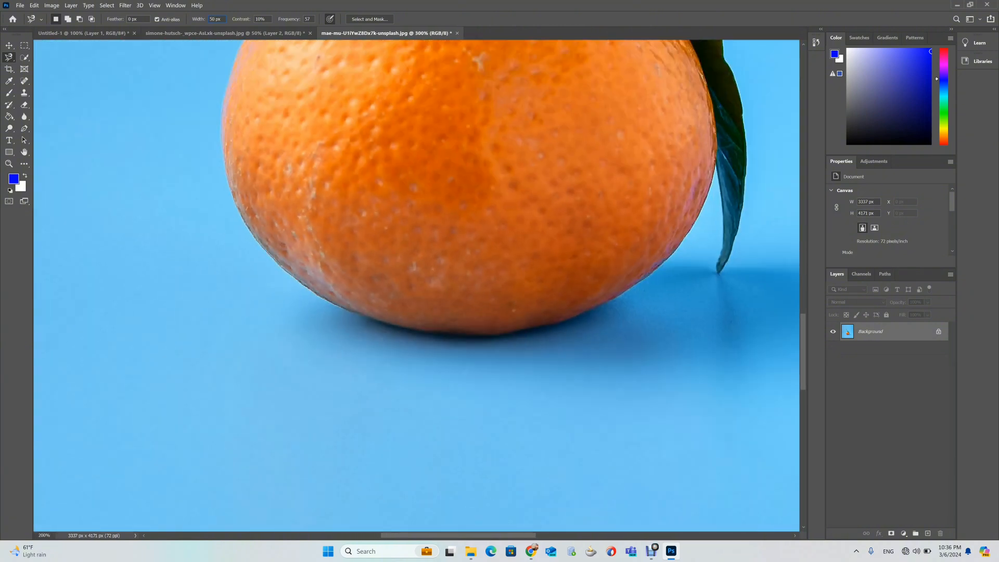
{"action": "left_click_drag", "start_coordinate": [447, 250], "coordinate": [426, 392]}
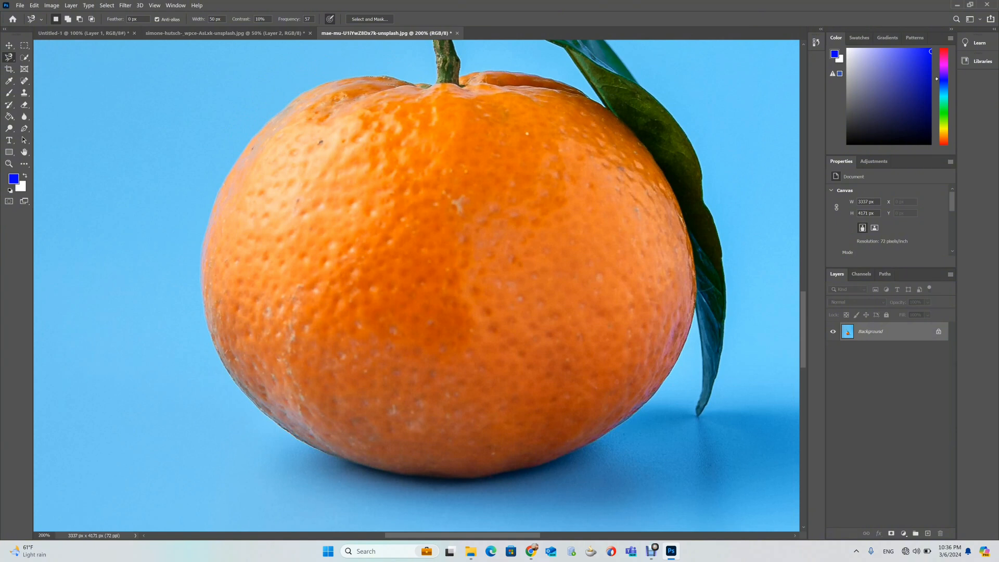
{"action": "key", "text": "f"}
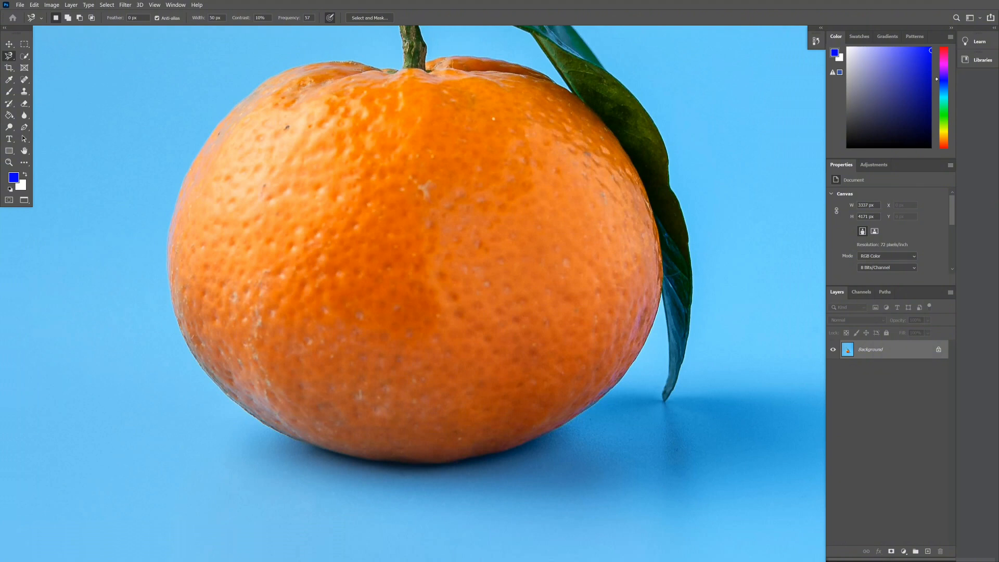
{"action": "left_click_drag", "start_coordinate": [432, 260], "coordinate": [418, 318]}
{"action": "key", "text": "f"}
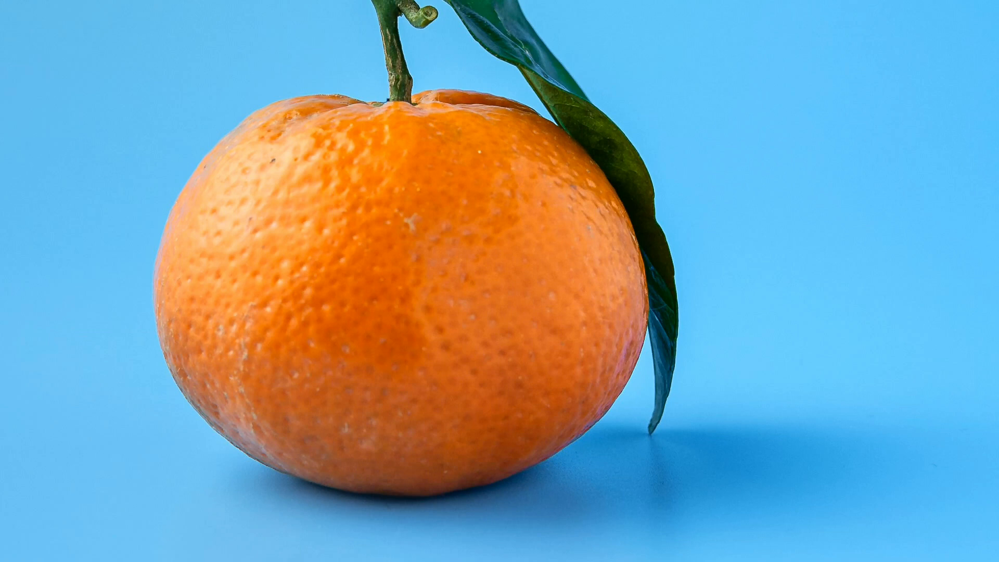
{"action": "mouse_move", "coordinate": [382, 102]}
{"action": "left_mouse_down"}
{"action": "mouse_move", "coordinate": [313, 95]}
{"action": "mouse_move", "coordinate": [295, 67]}
{"action": "mouse_move", "coordinate": [247, 68]}
{"action": "mouse_move", "coordinate": [209, 78]}
{"action": "mouse_move", "coordinate": [202, 129]}
{"action": "left_mouse_up"}
{"action": "key", "text": "BackSpace"}
{"action": "key", "text": "BackSpace"}
{"action": "key", "text": "BackSpace"}
{"action": "key", "text": "BackSpace"}
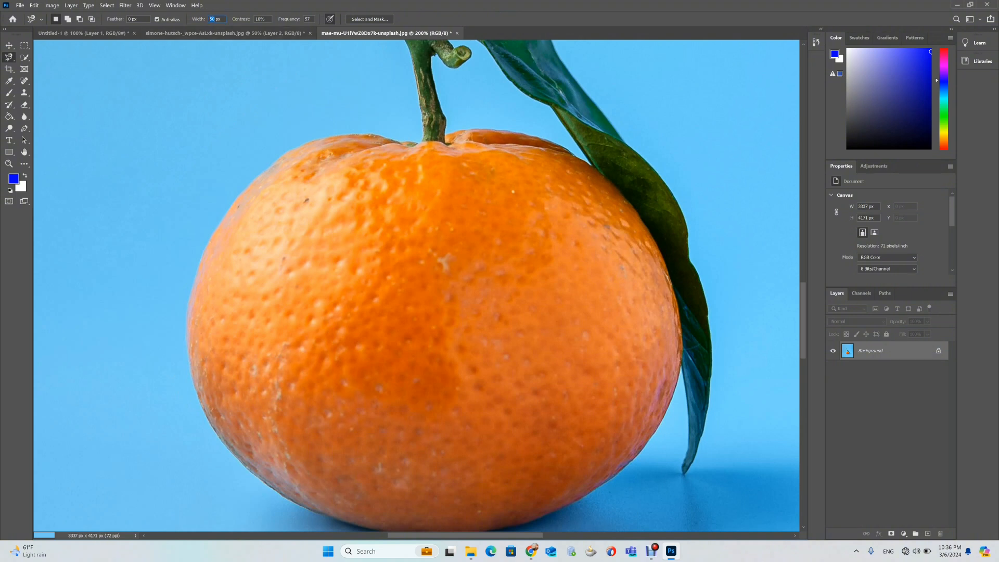
- Trace the orange's whole outline with the Magnetic Lasso at a width of 100 px, and clear the selection
{"action": "type", "text": "100"}
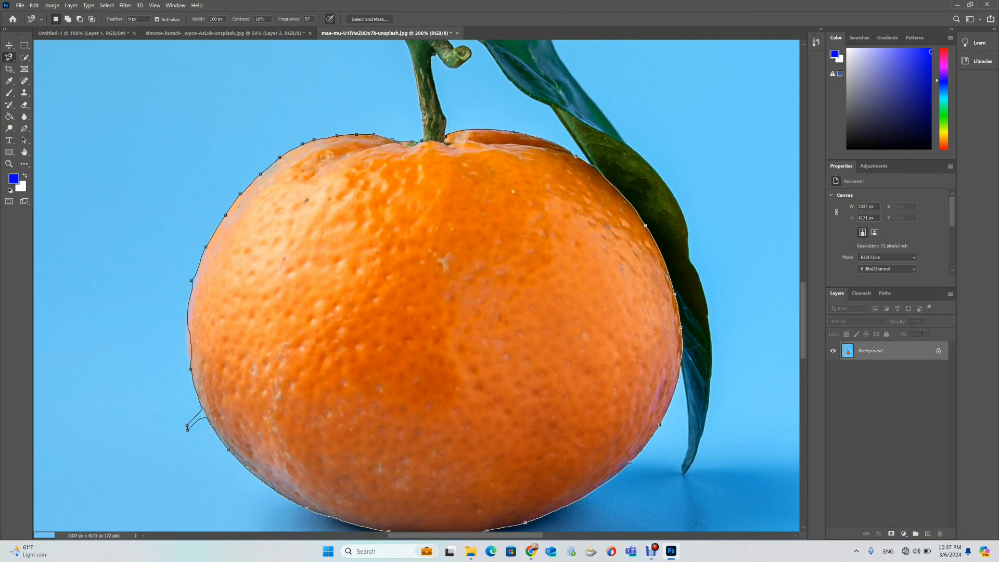
{"action": "left_click", "coordinate": [446, 137]}
{"action": "key", "text": "ctrl+d"}
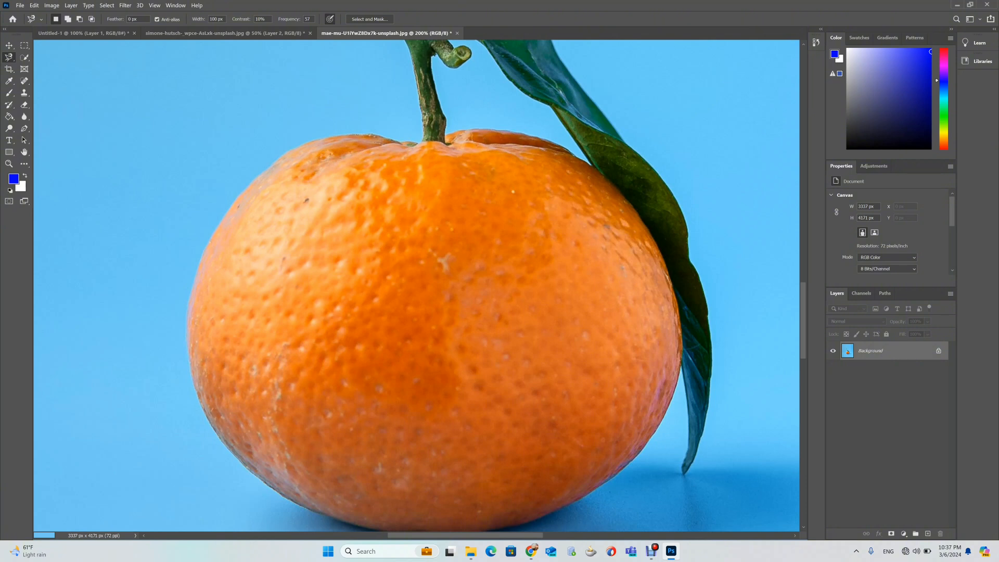
- Set the Magnetic Lasso's width to 1 px
{"action": "double_click", "coordinate": [213, 19]}
{"action": "type", "text": "1"}
{"action": "key", "text": "ctrl+plus"}
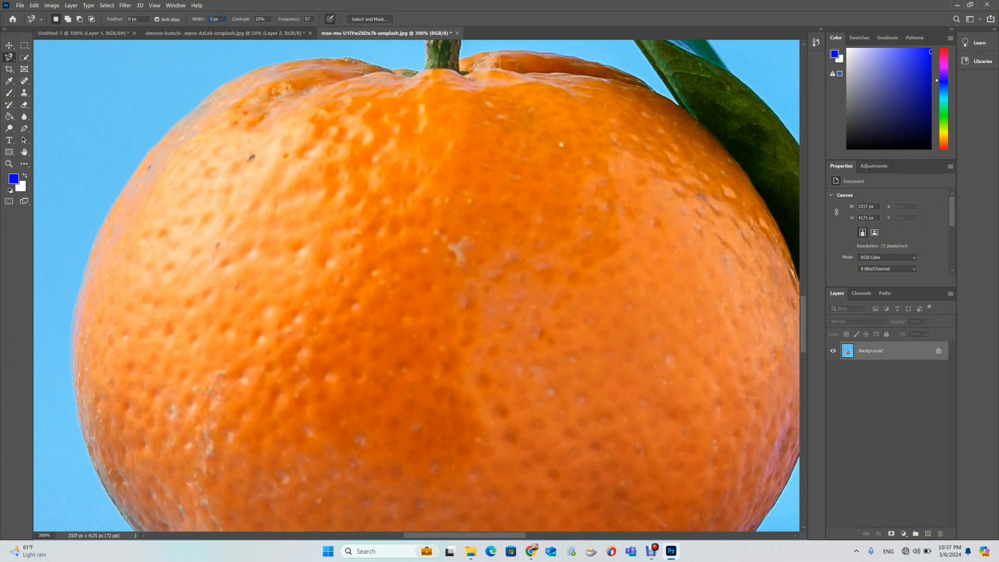
{"action": "key", "text": "Return"}
- Try to trace the orange's edge outward from the stem with the 1 px Magnetic Lasso, and remove all anchor points
{"action": "left_click", "coordinate": [425, 67]}
{"action": "key", "text": "BackSpace"}
{"action": "key", "text": "BackSpace"}
{"action": "key", "text": "BackSpace"}
{"action": "key", "text": "BackSpace"}
{"action": "key", "text": "BackSpace"}
{"action": "key", "text": "BackSpace"}
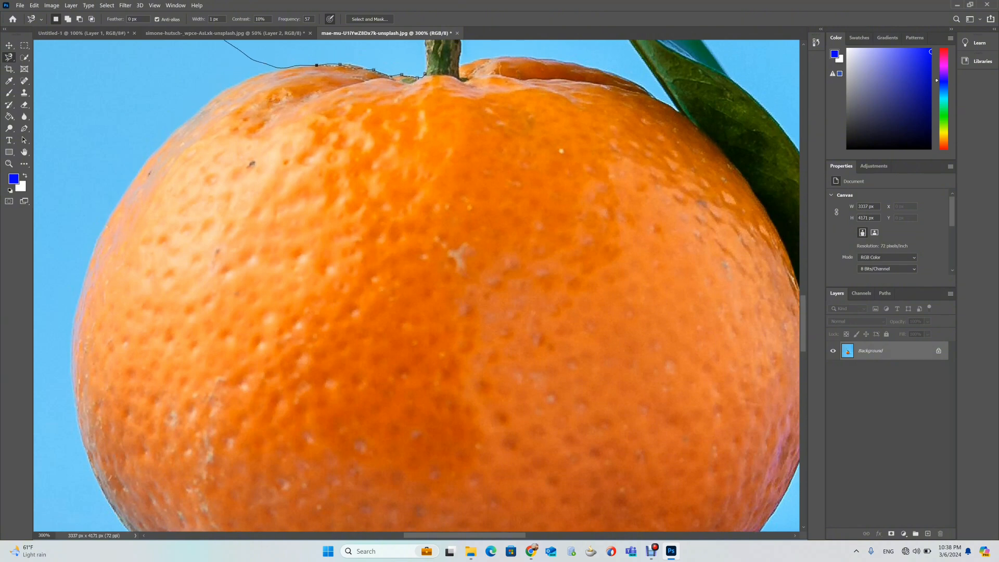
{"action": "key", "text": "BackSpace"}
{"action": "key", "text": "BackSpace"}
{"action": "key", "text": "BackSpace"}
{"action": "key", "text": "BackSpace"}
{"action": "key", "text": "BackSpace"}
{"action": "key", "text": "BackSpace"}
{"action": "key", "text": "BackSpace"}
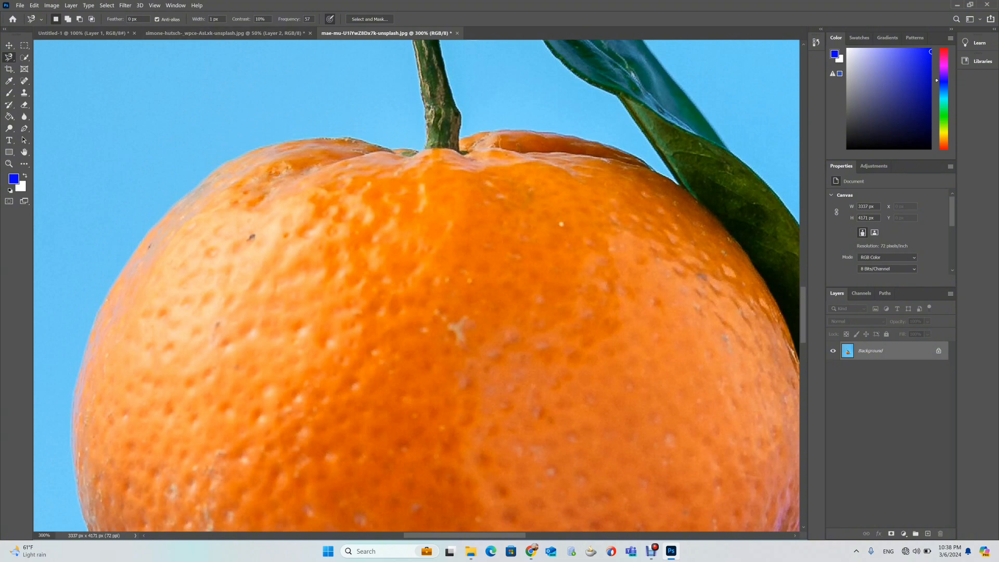
- Set the Magnetic Lasso's width to 100 px, try tracing the orange's upper-left edge, and remove all its anchor points
{"action": "type", "text": "00"}
{"action": "key", "text": "Return"}
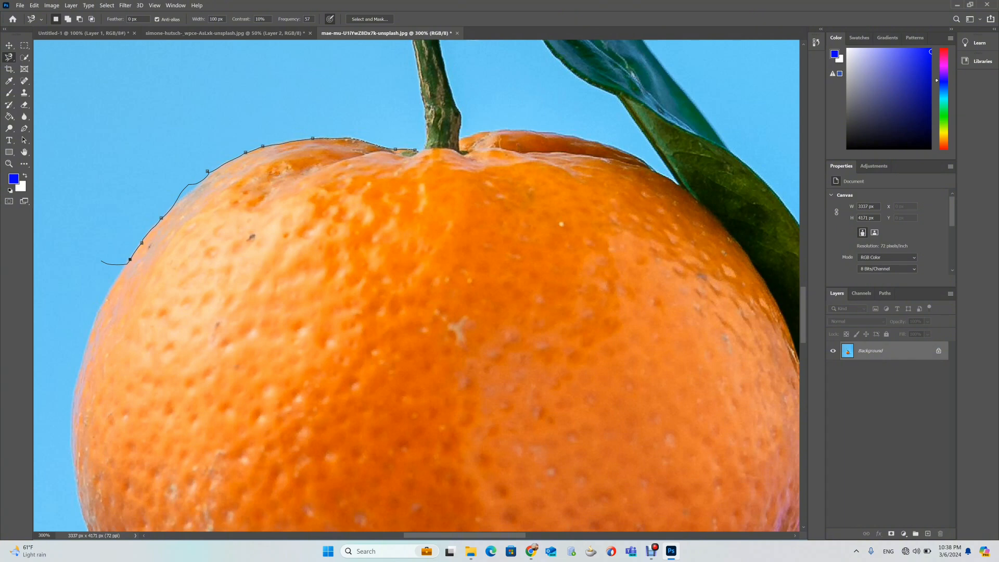
{"action": "key", "text": "BackSpace"}
{"action": "key", "text": "BackSpace"}
{"action": "key", "text": "BackSpace"}
{"action": "key", "text": "BackSpace"}
{"action": "key", "text": "BackSpace"}
{"action": "key", "text": "BackSpace"}
{"action": "key", "text": "BackSpace"}
{"action": "key", "text": "BackSpace"}
{"action": "key", "text": "BackSpace"}
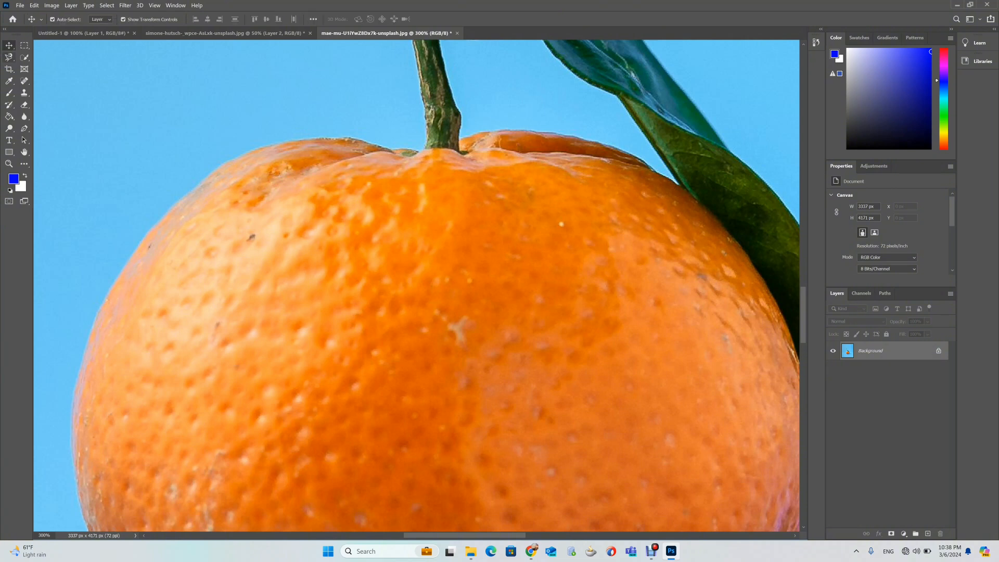
- Review the Lasso and Quick Selection tool groups, and activate the Quick Selection tool with the whole orange in view
{"action": "right_click", "coordinate": [9, 57]}
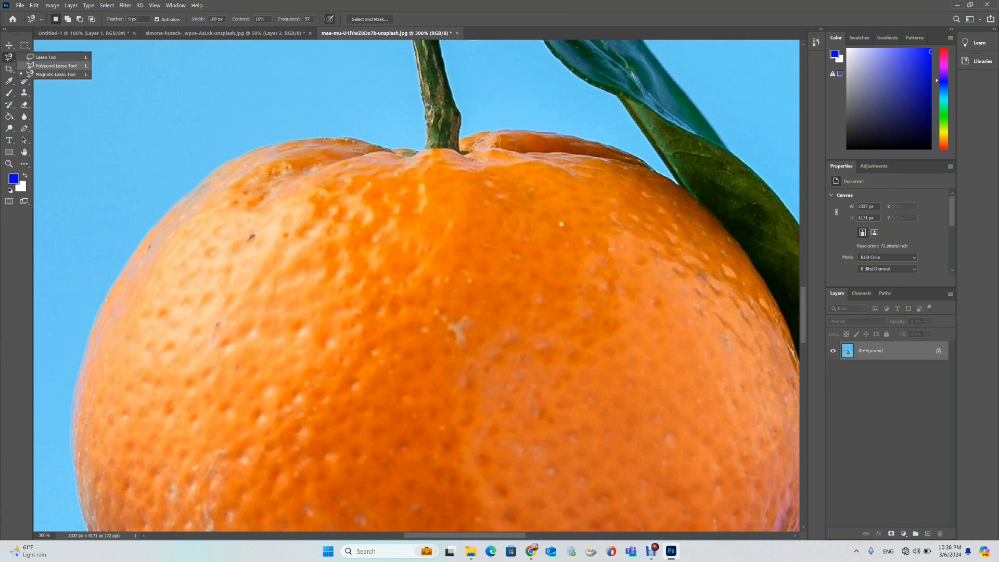
{"action": "left_click", "coordinate": [9, 46]}
{"action": "right_click", "coordinate": [24, 58]}
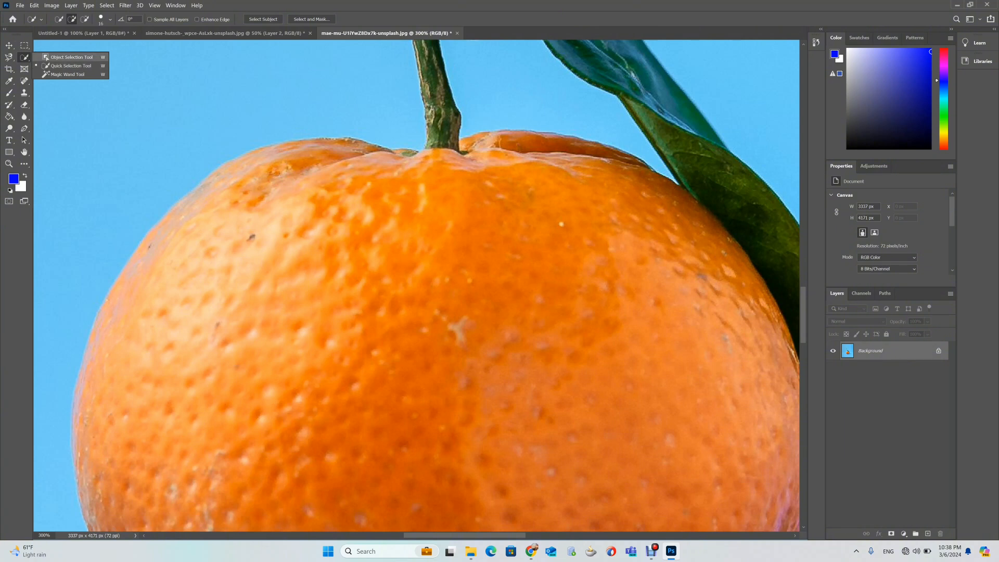
{"action": "left_click", "coordinate": [9, 57]}
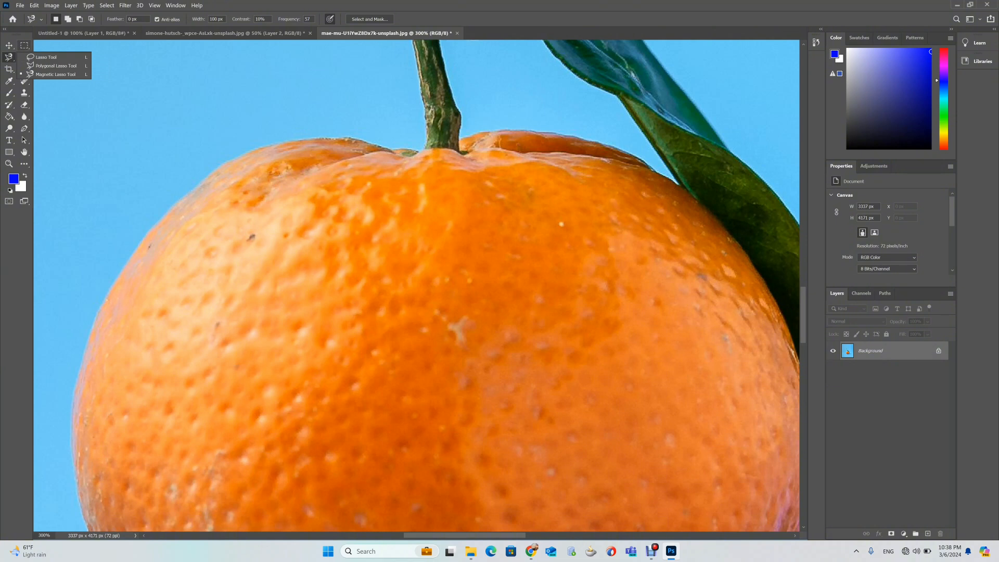
{"action": "left_click", "coordinate": [9, 46]}
{"action": "left_click", "coordinate": [24, 58]}
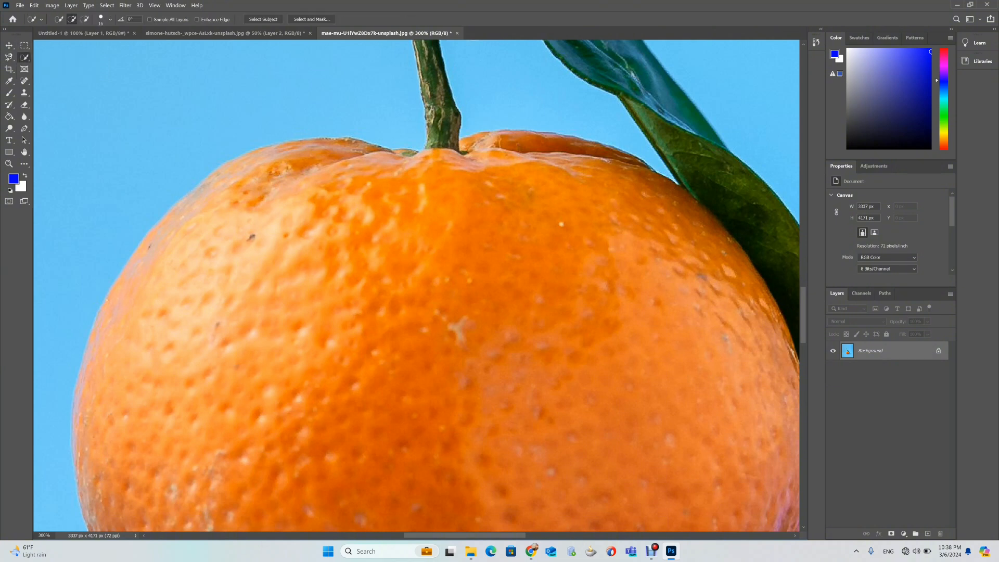
{"action": "right_click", "coordinate": [24, 57]}
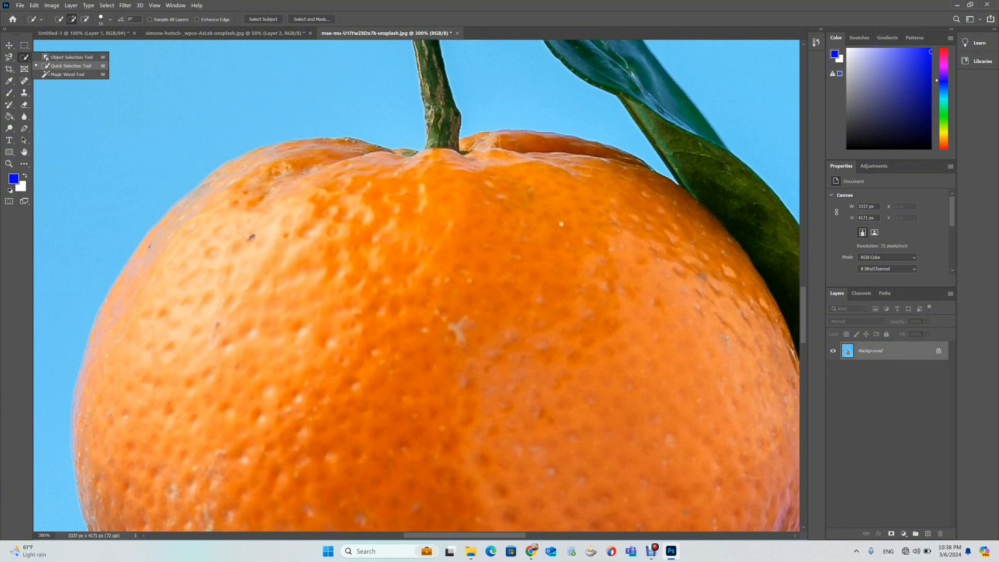
{"action": "key", "text": "ctrl+minus"}
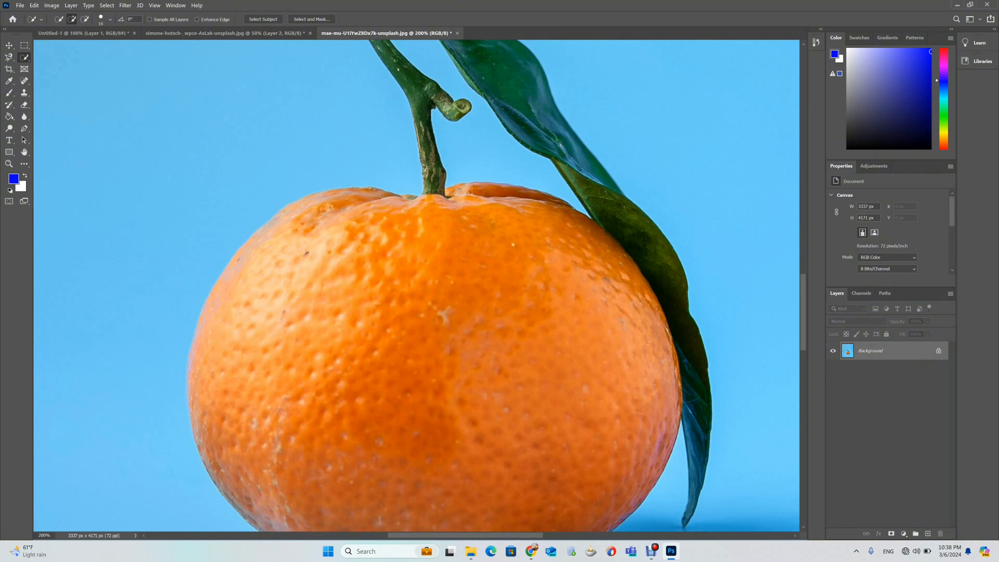
{"action": "key", "text": "ctrl+minus"}
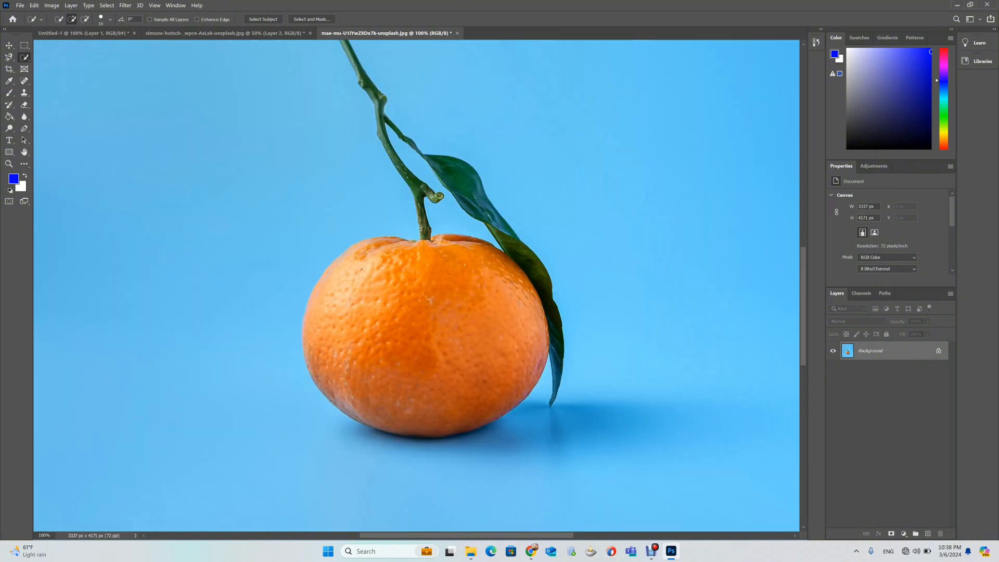